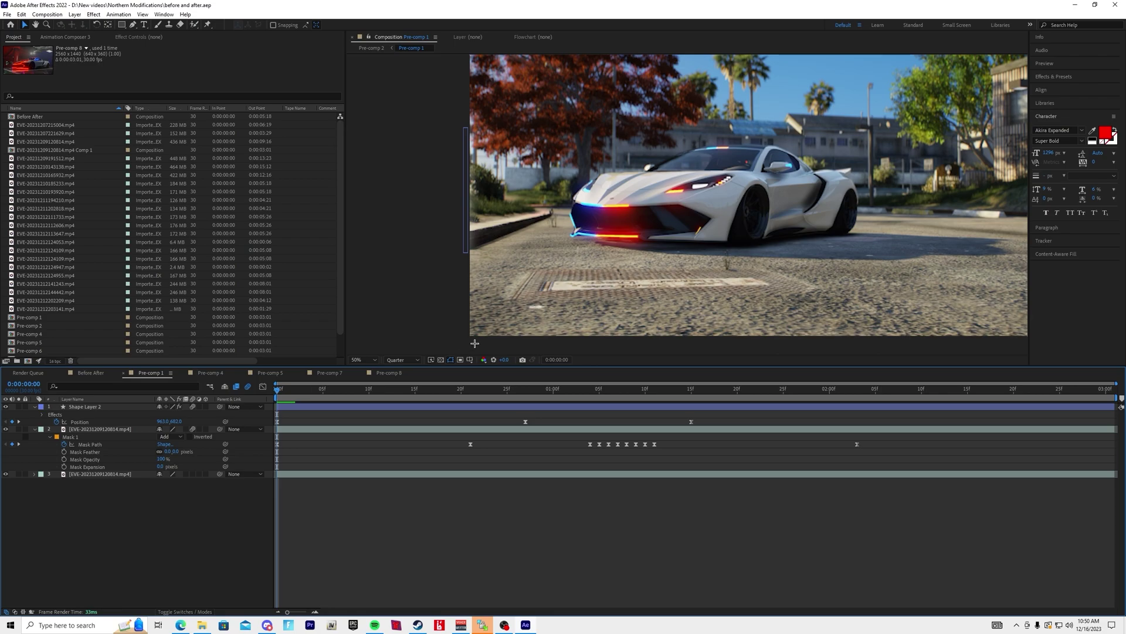
# Play through the existing before-and-after wipe animation in Pre-comp 1.
pyautogui.scroll(-4, 549, 289)
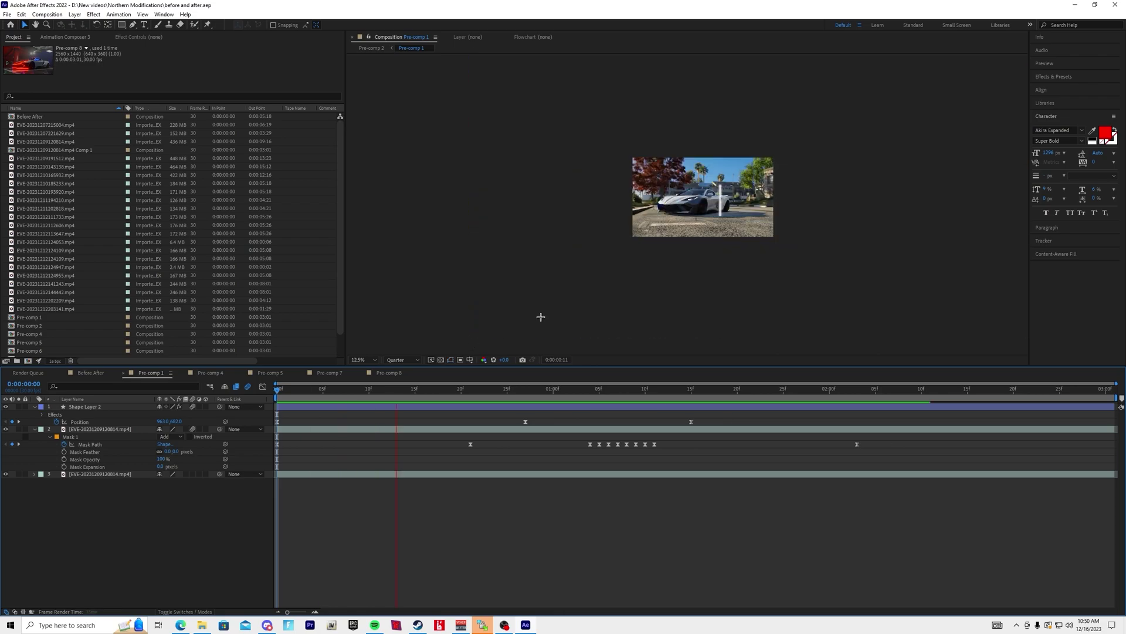
pyautogui.scroll(2, 589, 287)
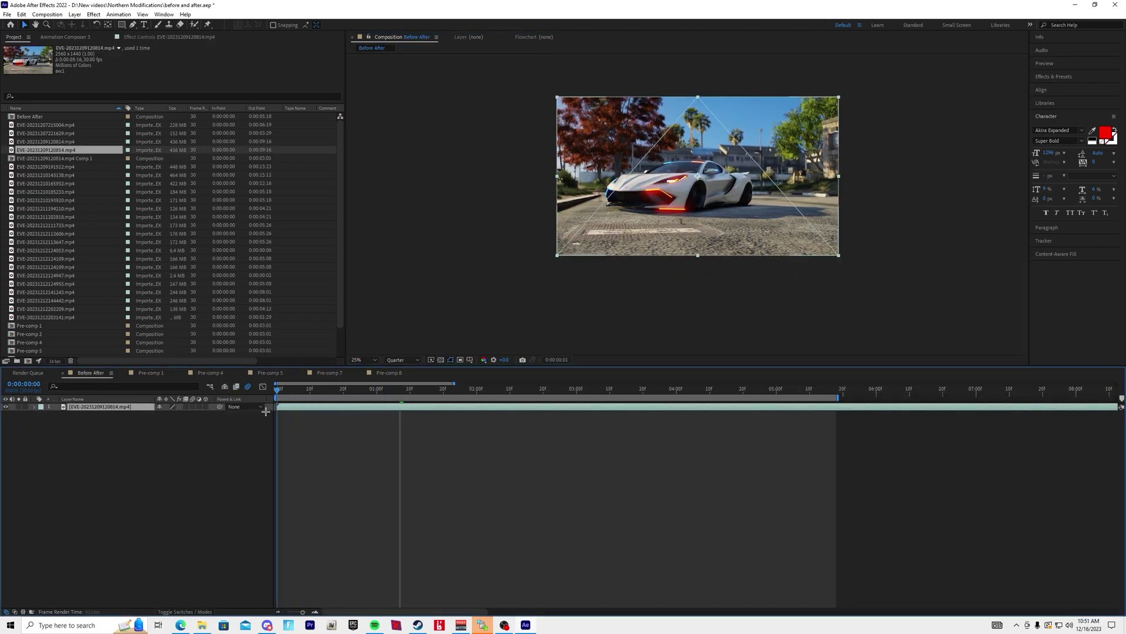
# Trim the car clip's start at 0:00:00:10 in the Before After composition and move the clip to the composition's start.
pyautogui.press('Home')
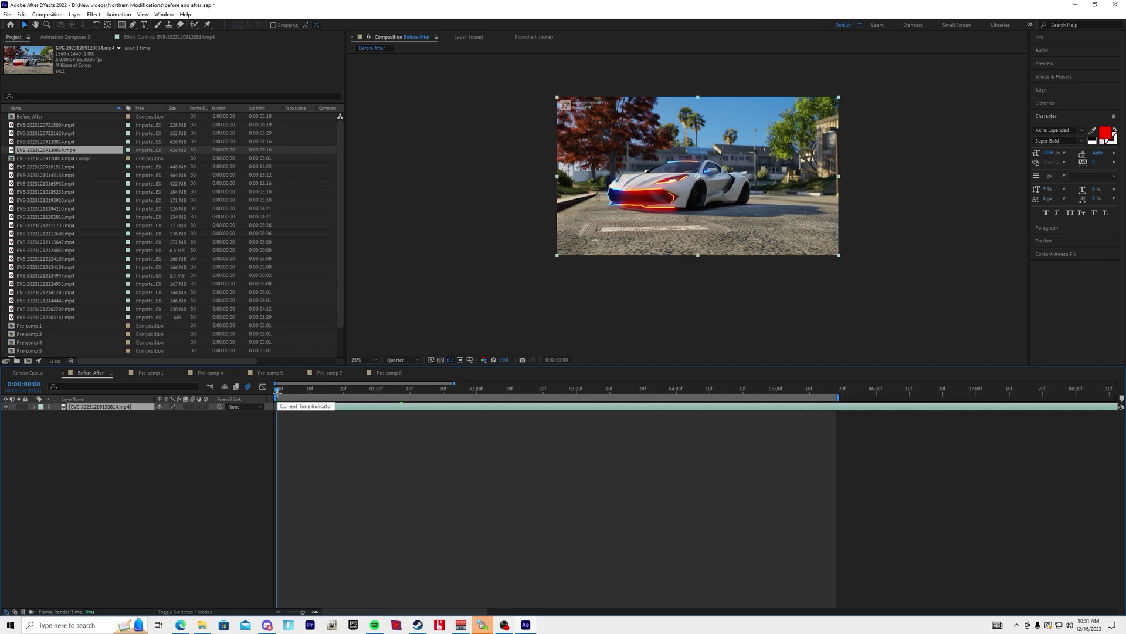
pyautogui.moveTo(277, 390); pyautogui.dragTo(310, 390)
pyautogui.click(306, 421)
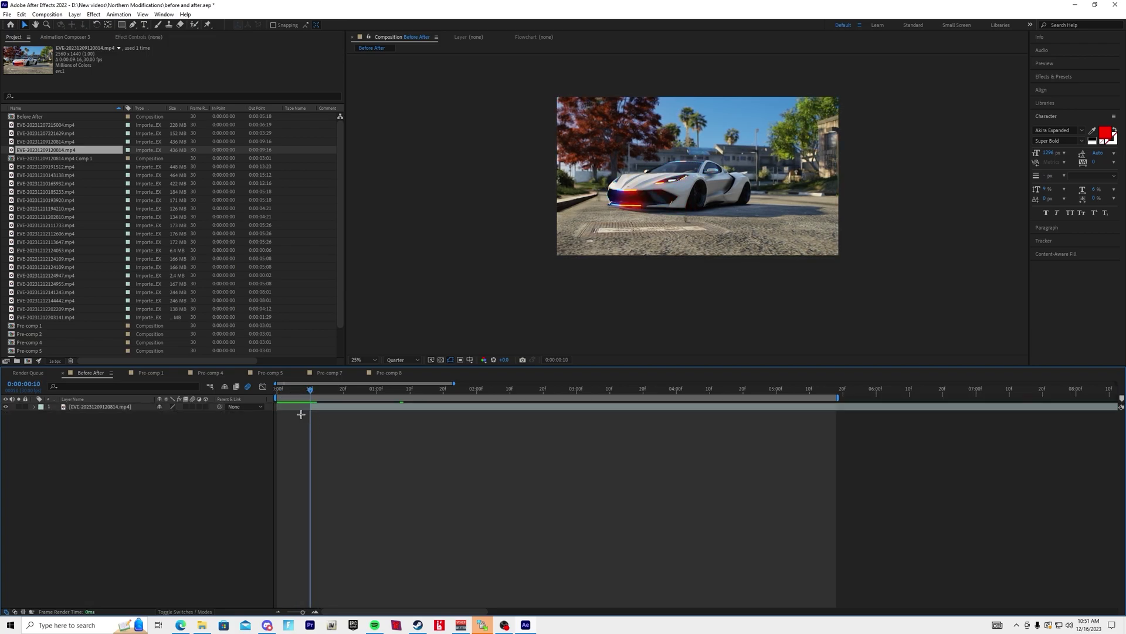
pyautogui.press('Home')
pyautogui.click(321, 406)
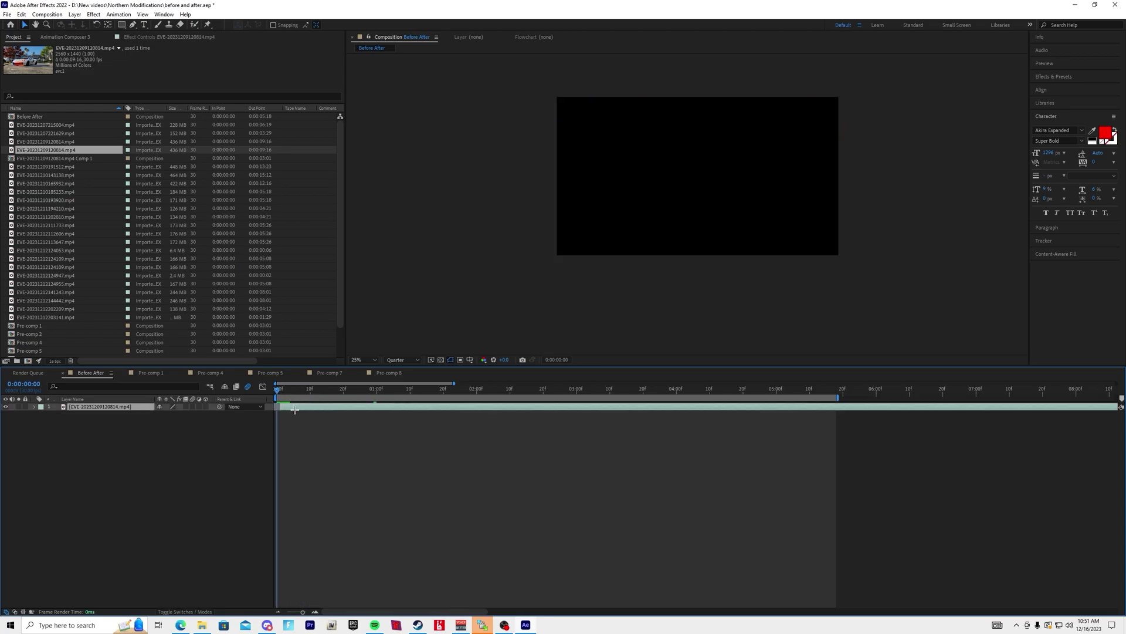
# Review the settings of the Before After composition.
pyautogui.click(47, 14)
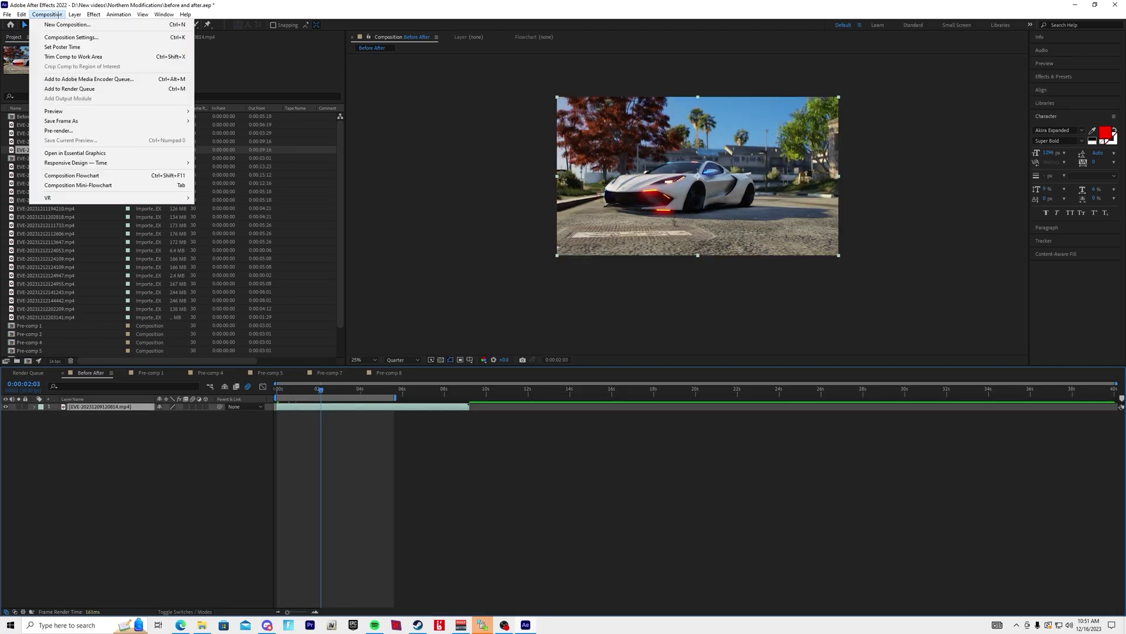
pyautogui.click(64, 35)
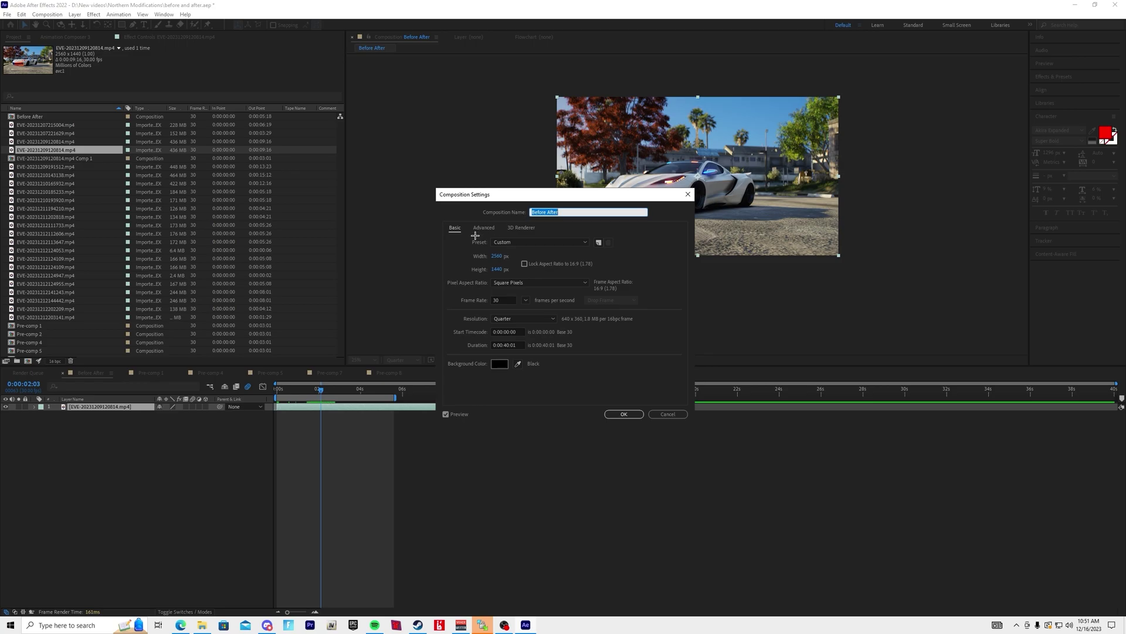
pyautogui.click(611, 413)
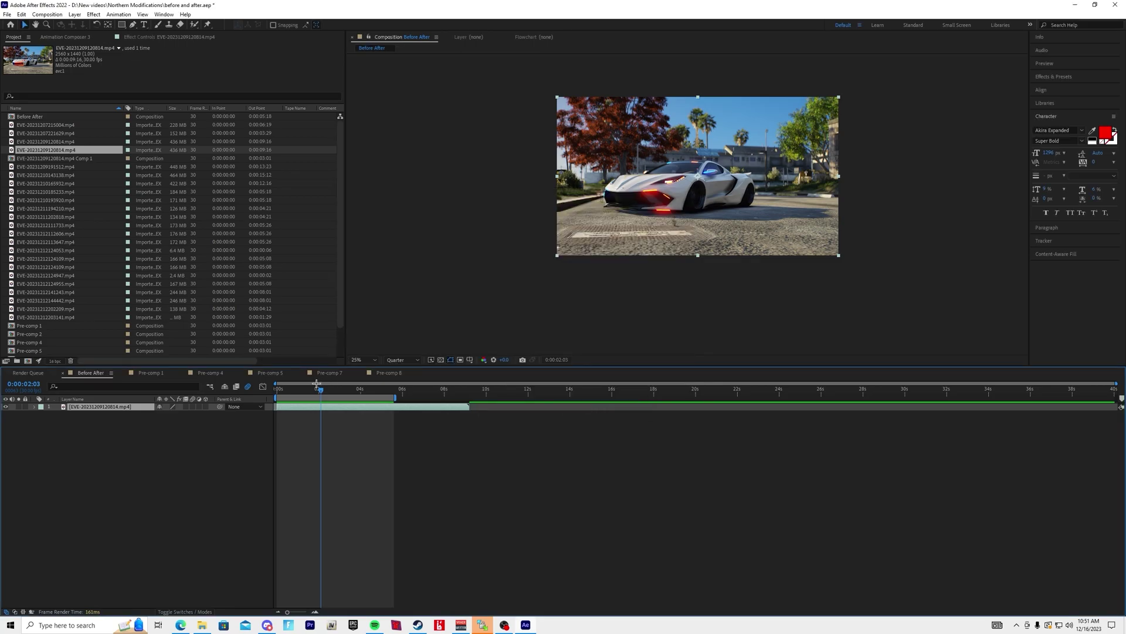
# Split the car clip at 0:00:04:13 and trim the second piece's start to 0:00:04:23.
pyautogui.moveTo(320, 389); pyautogui.dragTo(369, 389)
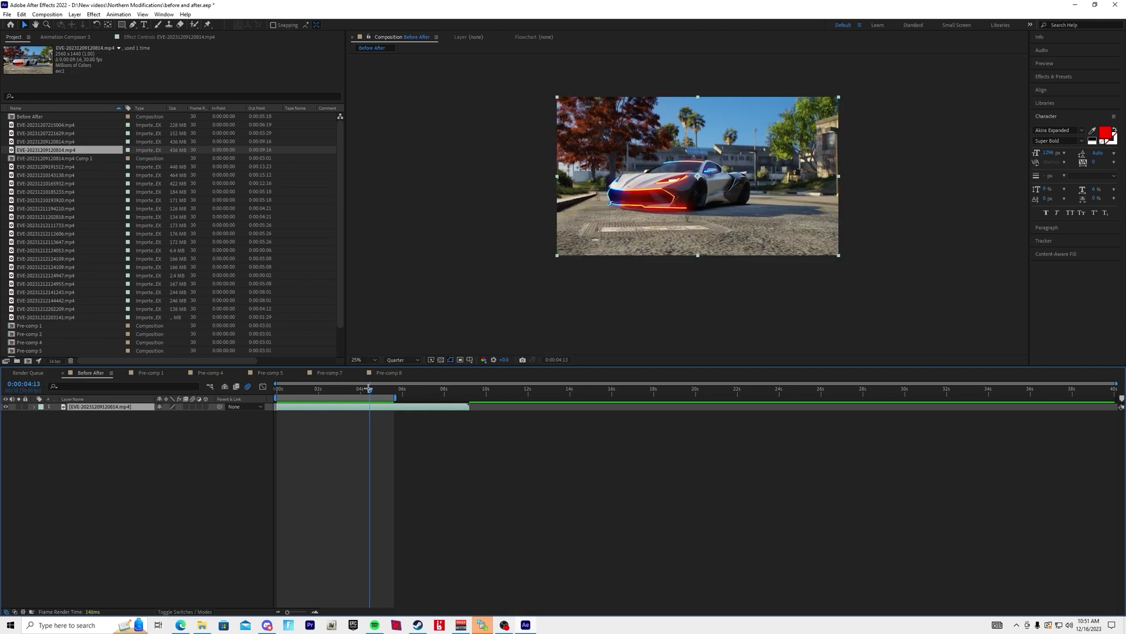
pyautogui.hotkey('ctrl', 'd')
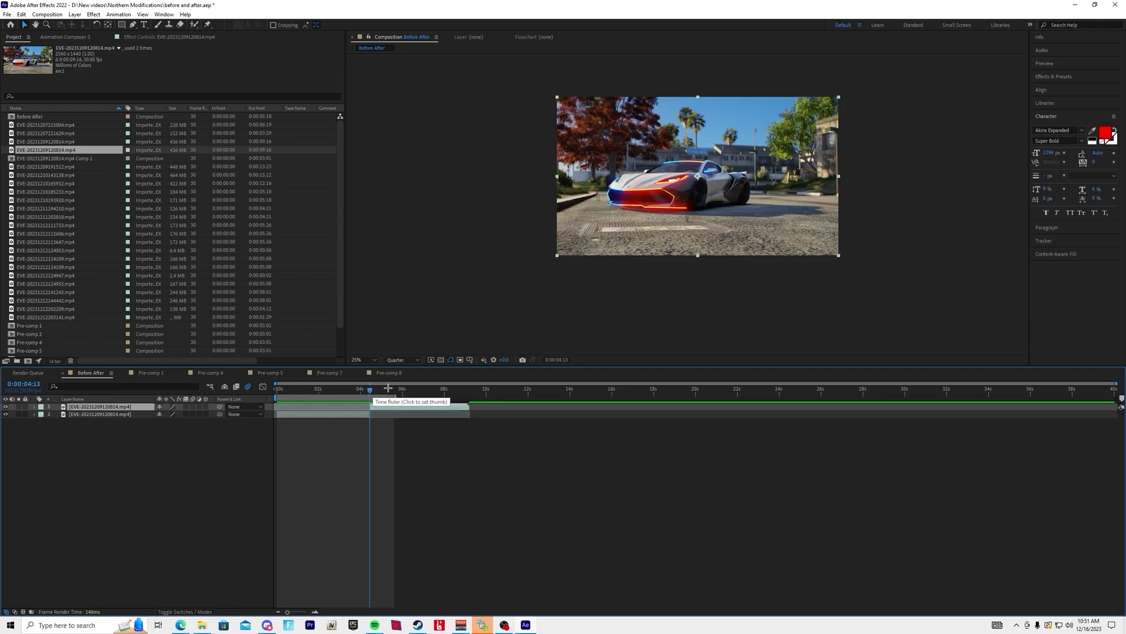
pyautogui.click(377, 389)
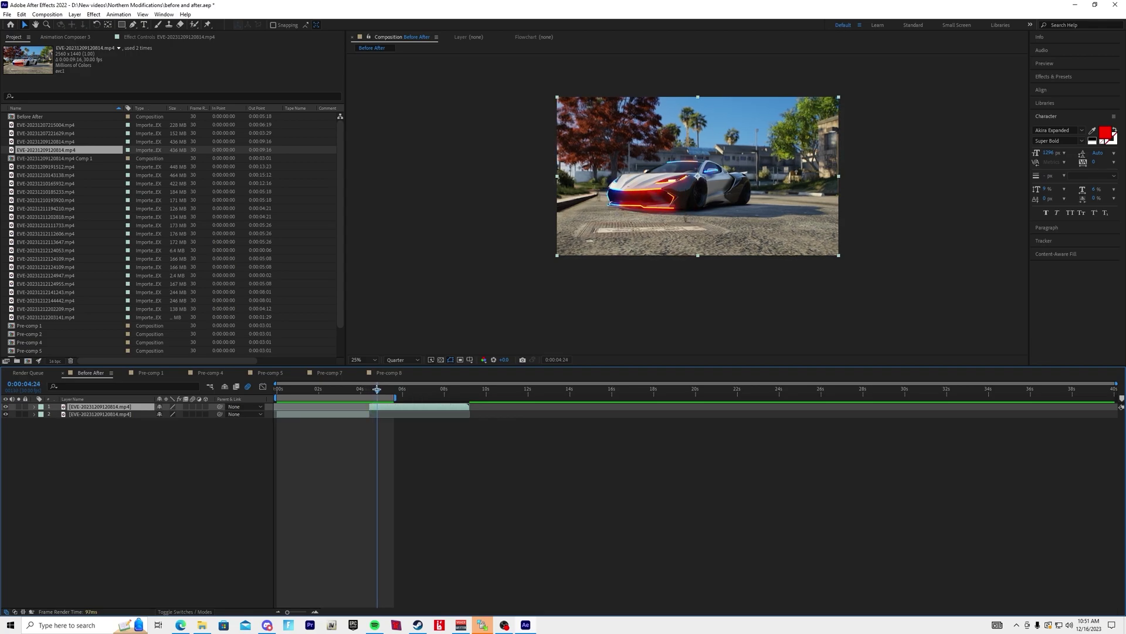
pyautogui.press('pageup')
pyautogui.hotkey('ctrl', 'd')
pyautogui.click(373, 413)
pyautogui.press('Delete')
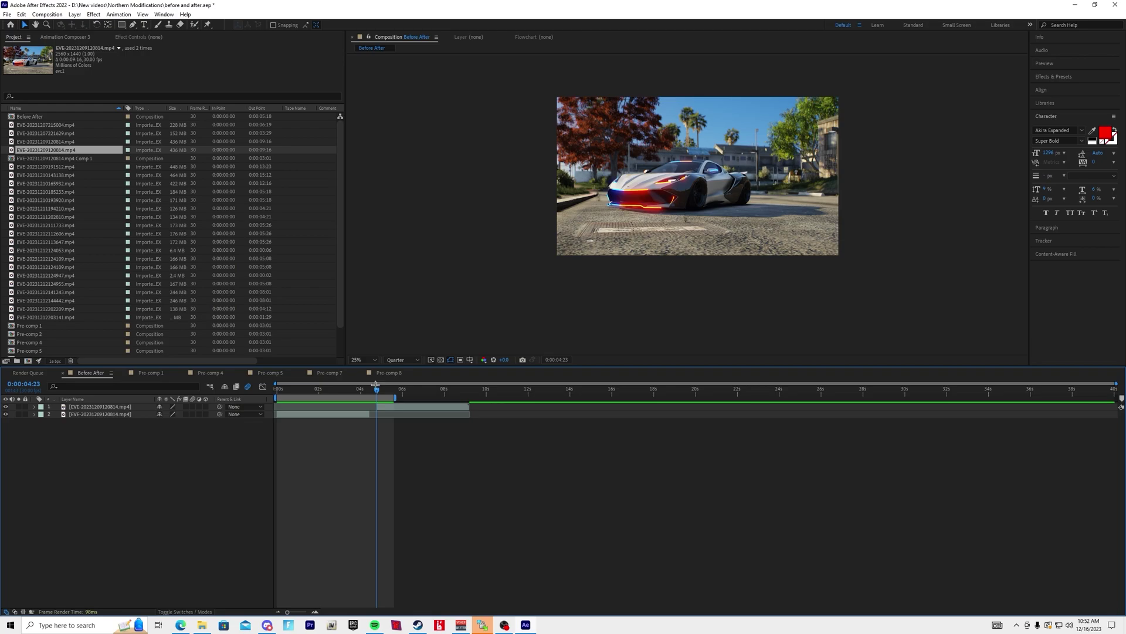
pyautogui.click(399, 406)
pyautogui.hotkey('alt', '[')
# Move the second clip piece to the start of the composition so both pieces begin together.
pyautogui.press('Home')
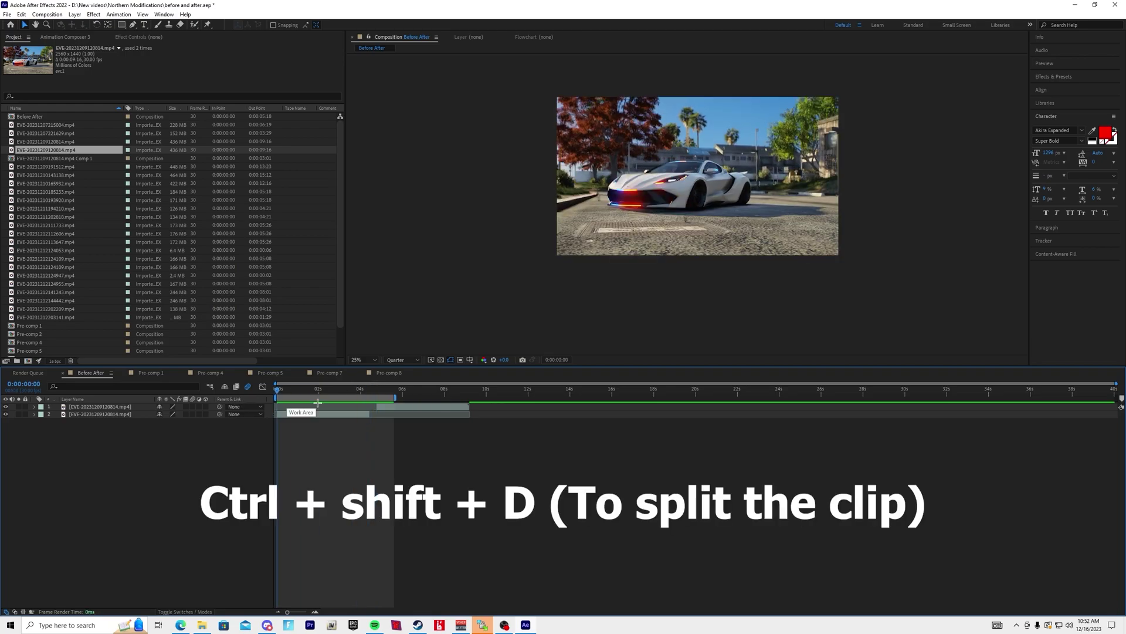
pyautogui.moveTo(398, 406); pyautogui.dragTo(303, 411)
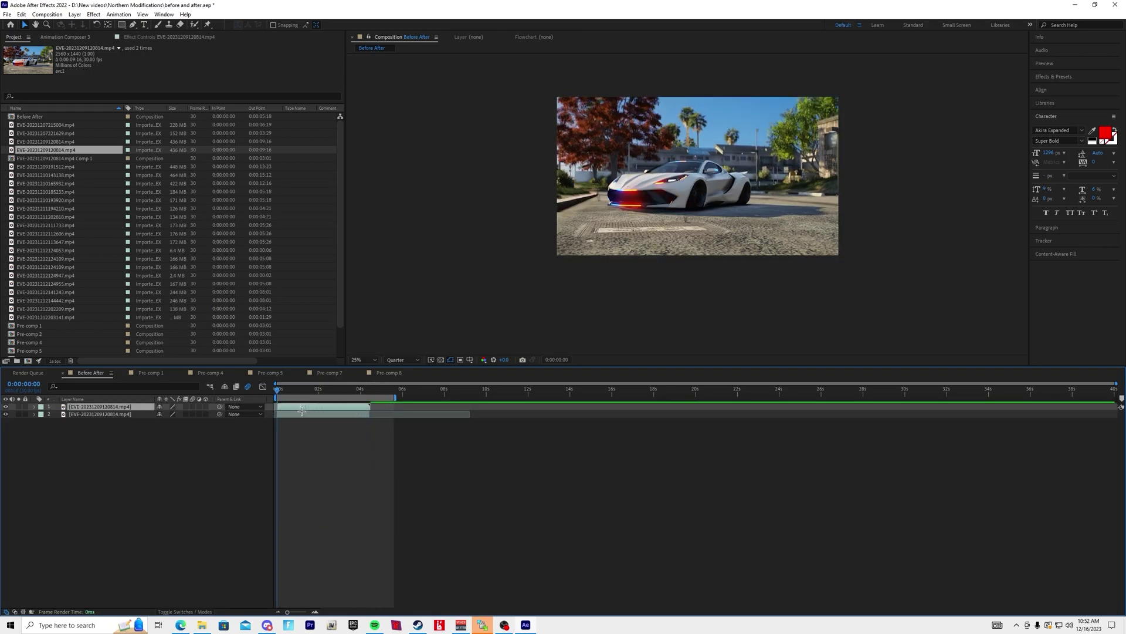
pyautogui.click(315, 611)
pyautogui.moveTo(270, 406); pyautogui.dragTo(270, 406)
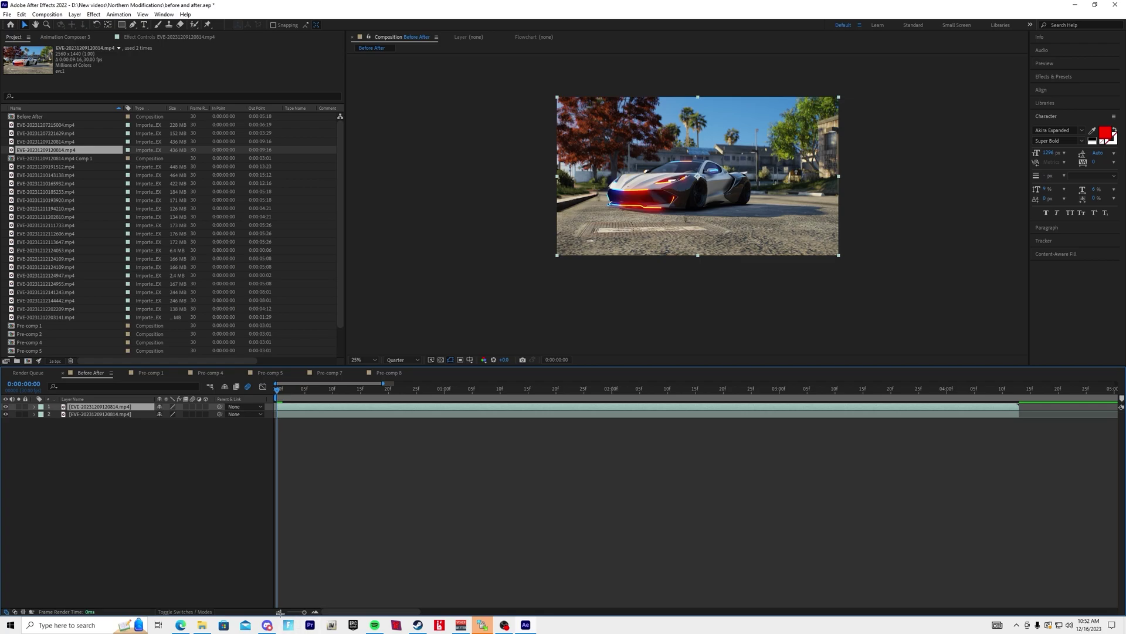
# End the work area at 0:00:04:13, save the project and preview the clips.
pyautogui.click(279, 613)
pyautogui.moveTo(275, 390); pyautogui.dragTo(462, 378)
pyautogui.press('n')
pyautogui.hotkey('ctrl', 'shift', 'x')
pyautogui.hotkey('ctrl', 's')
pyautogui.press('space')
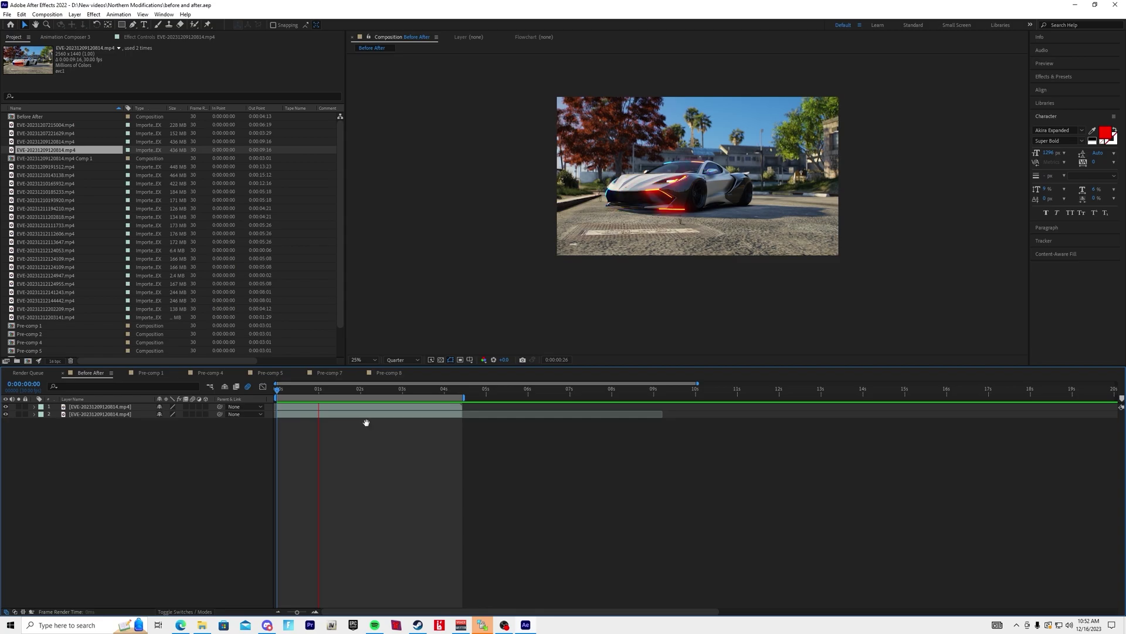
pyautogui.press('space')
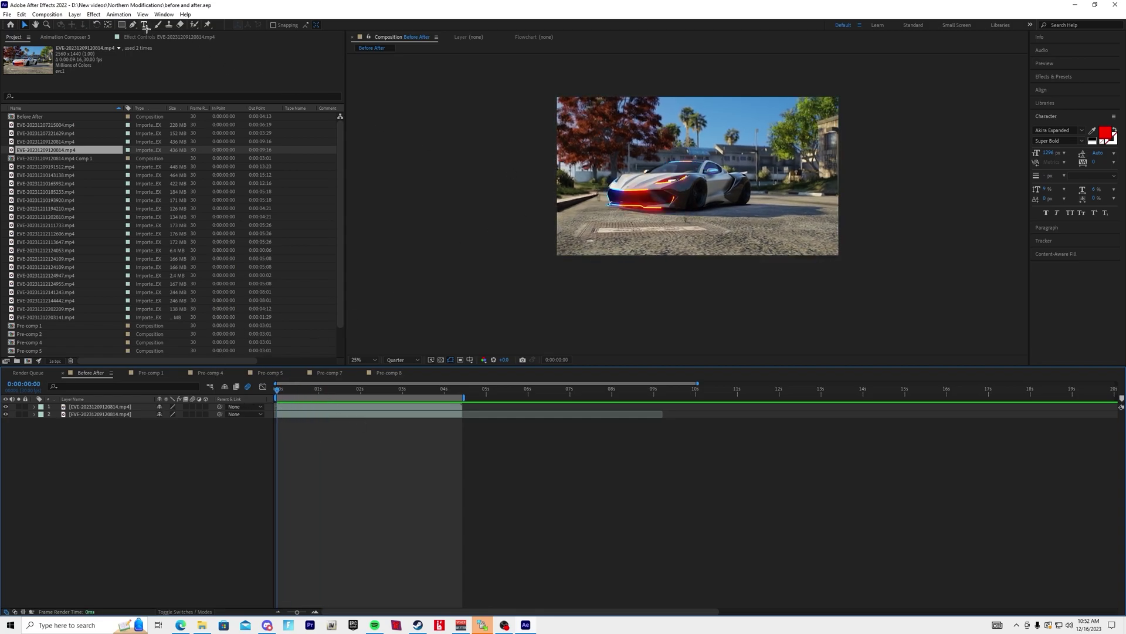
# Draw a tall, thin vertical rectangle with a solid white fill in front of the car and shift it slightly upward.
pyautogui.click(122, 24)
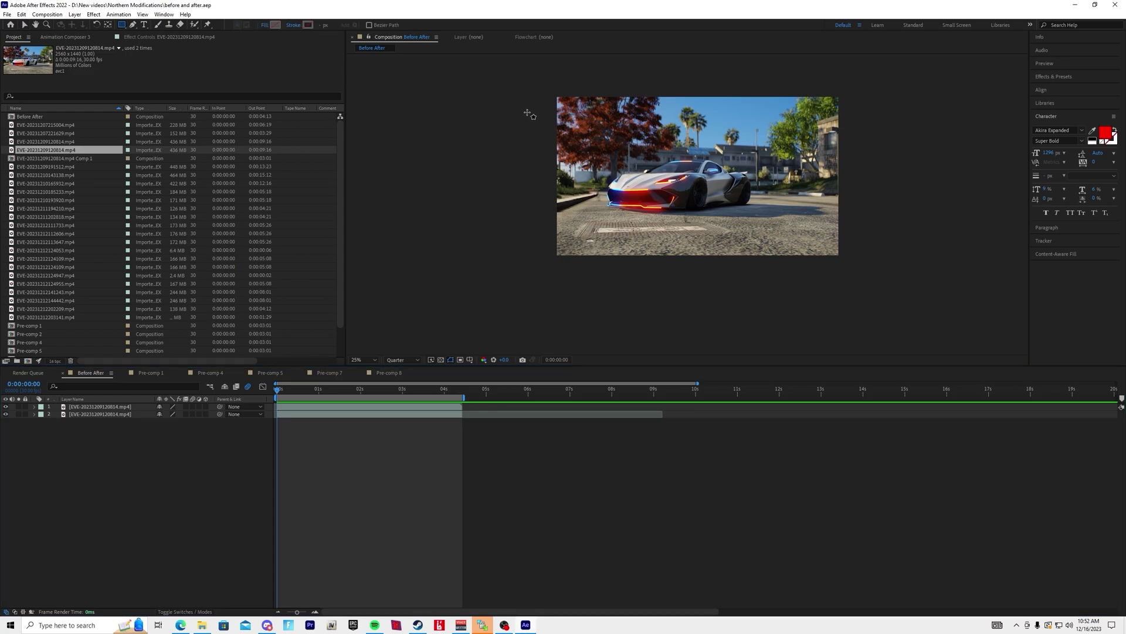
pyautogui.click(266, 24)
pyautogui.click(528, 287)
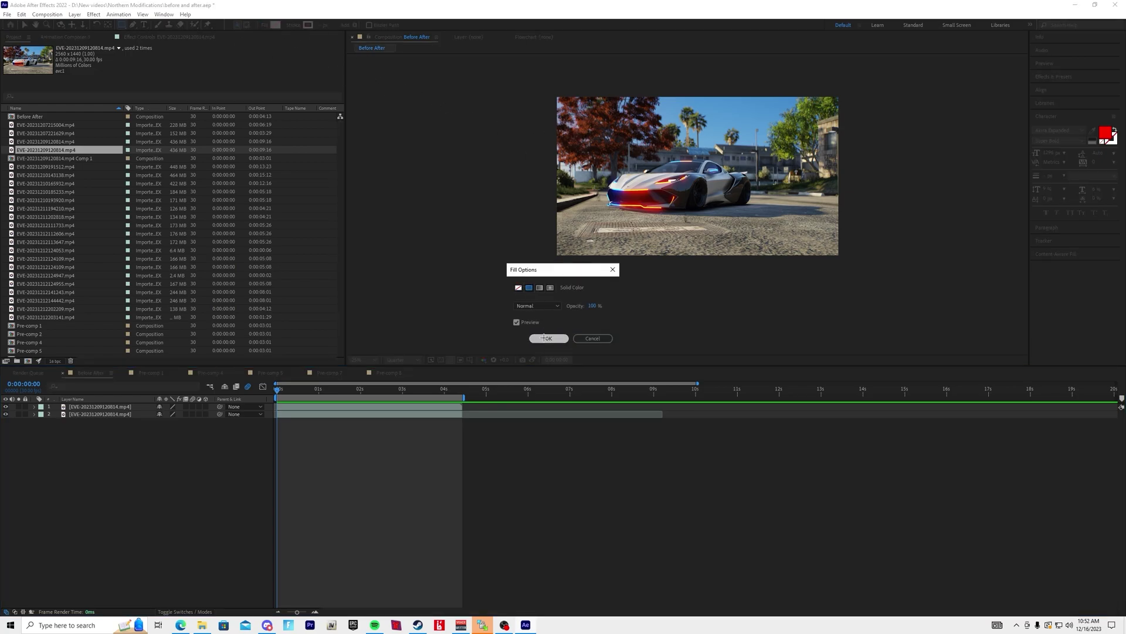
pyautogui.click(548, 338)
pyautogui.press('.')
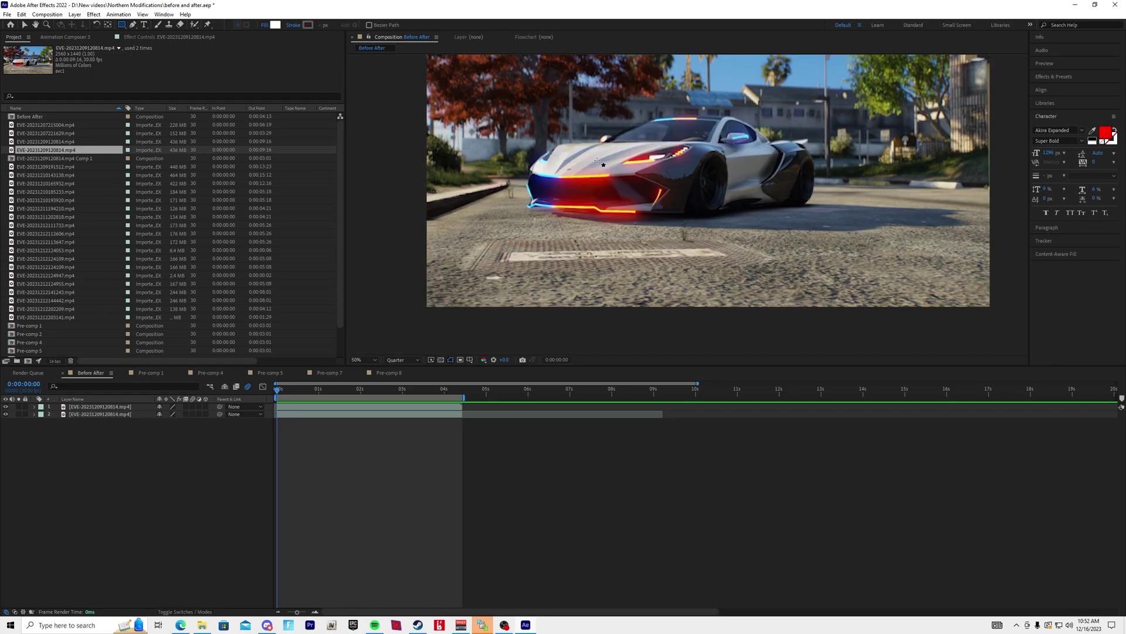
pyautogui.moveTo(479, 119)
pyautogui.mouseDown()
pyautogui.moveTo(492, 251)
pyautogui.moveTo(482, 268)
pyautogui.mouseUp()
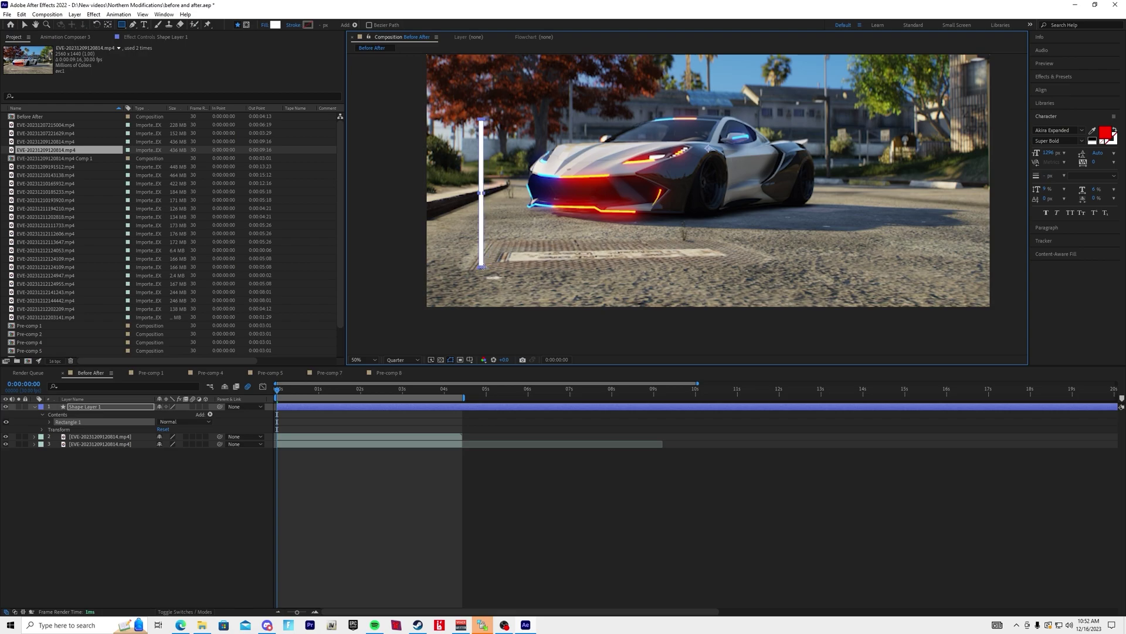
pyautogui.moveTo(482, 268); pyautogui.dragTo(482, 232)
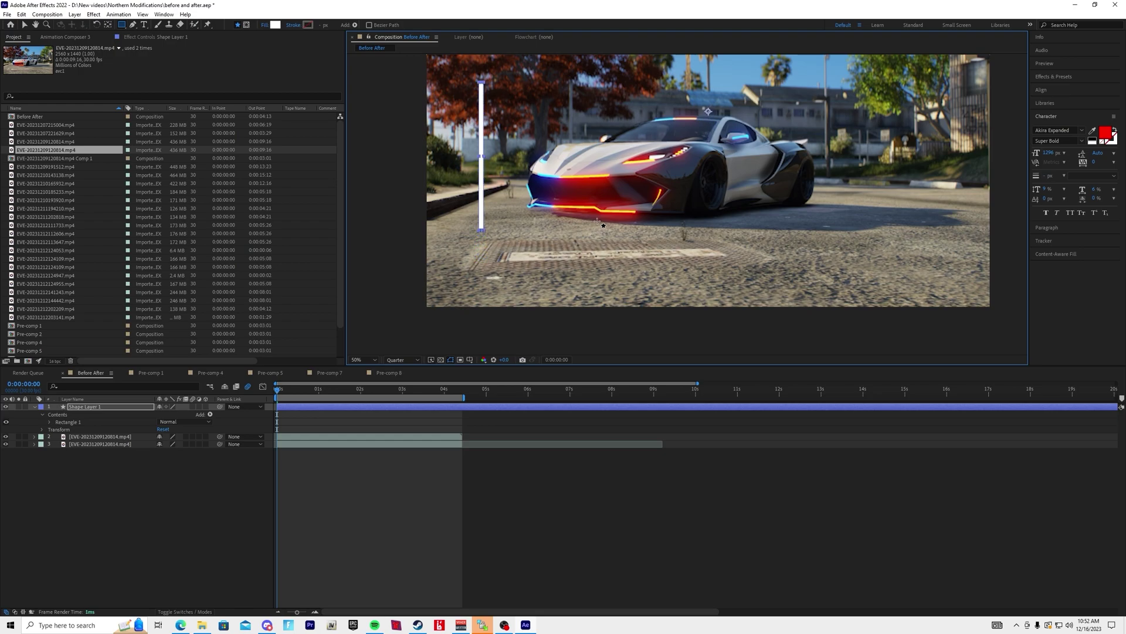
# Move the white bar past the car's rear to X about 2950 at 0:00:01:29 and keyframe its Position.
pyautogui.click(291, 488)
pyautogui.press('p')
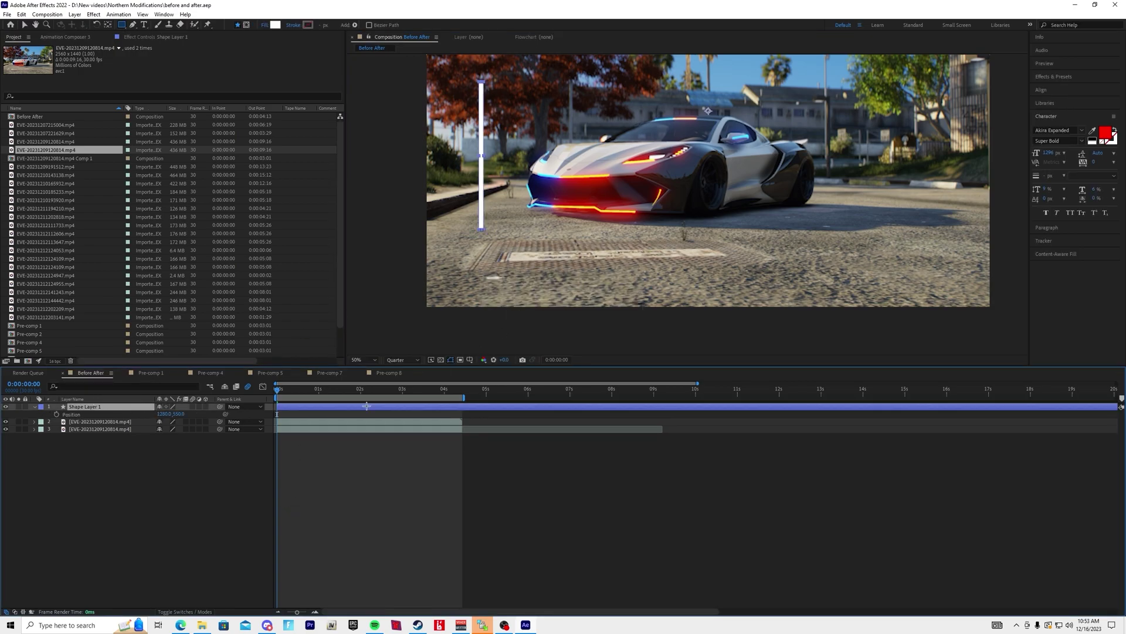
pyautogui.moveTo(277, 388); pyautogui.dragTo(359, 382)
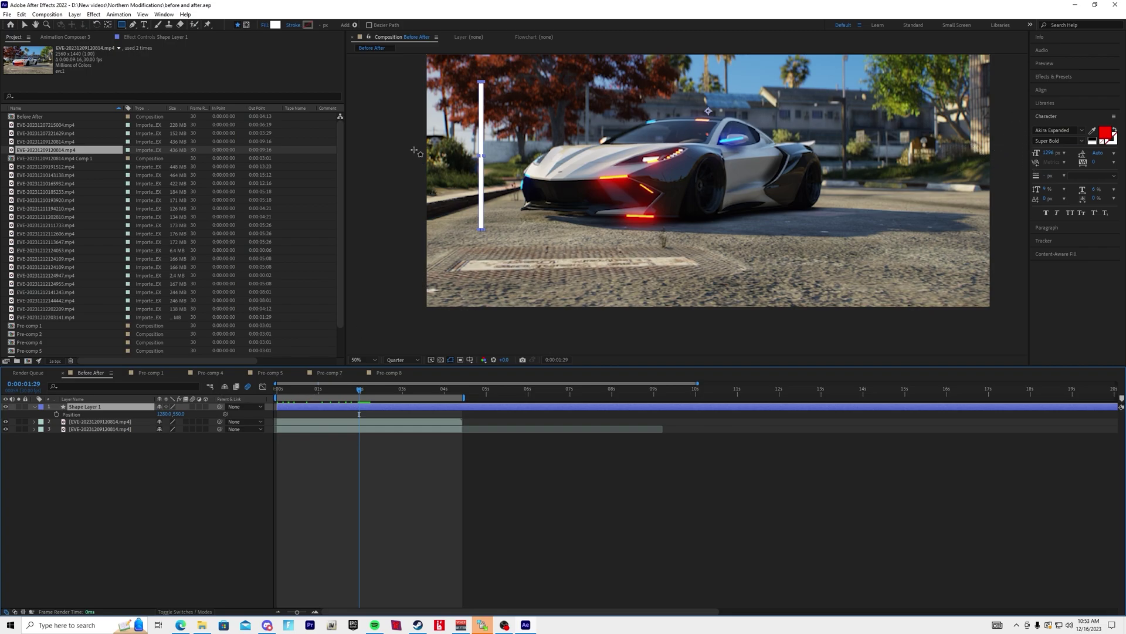
pyautogui.press('v')
pyautogui.moveTo(164, 413); pyautogui.dragTo(512, 428)
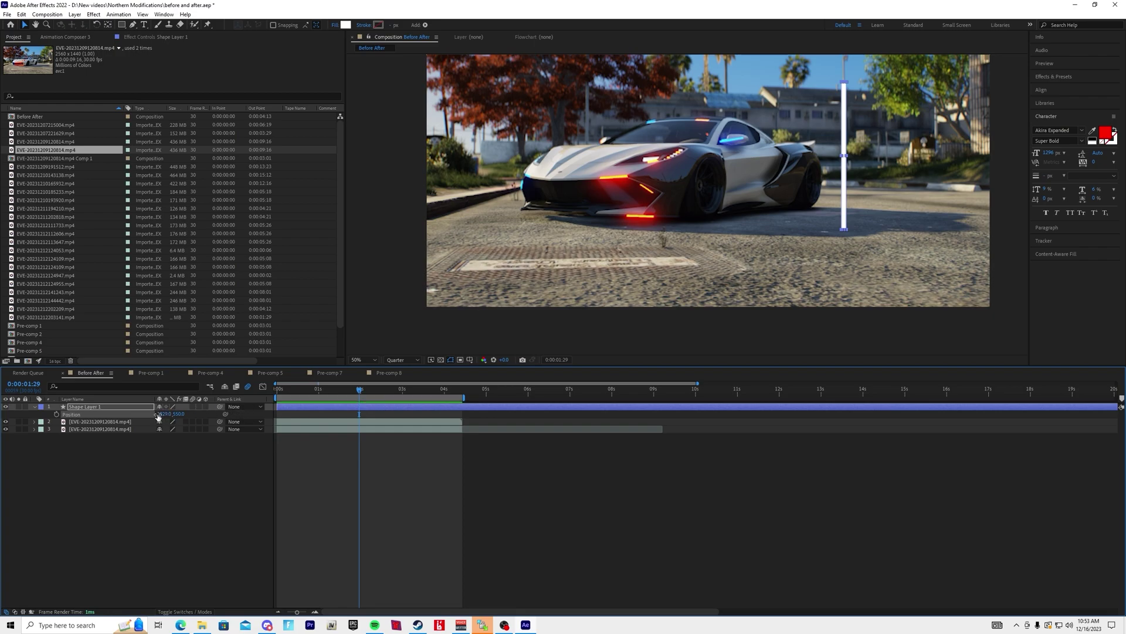
pyautogui.moveTo(162, 414); pyautogui.dragTo(171, 413)
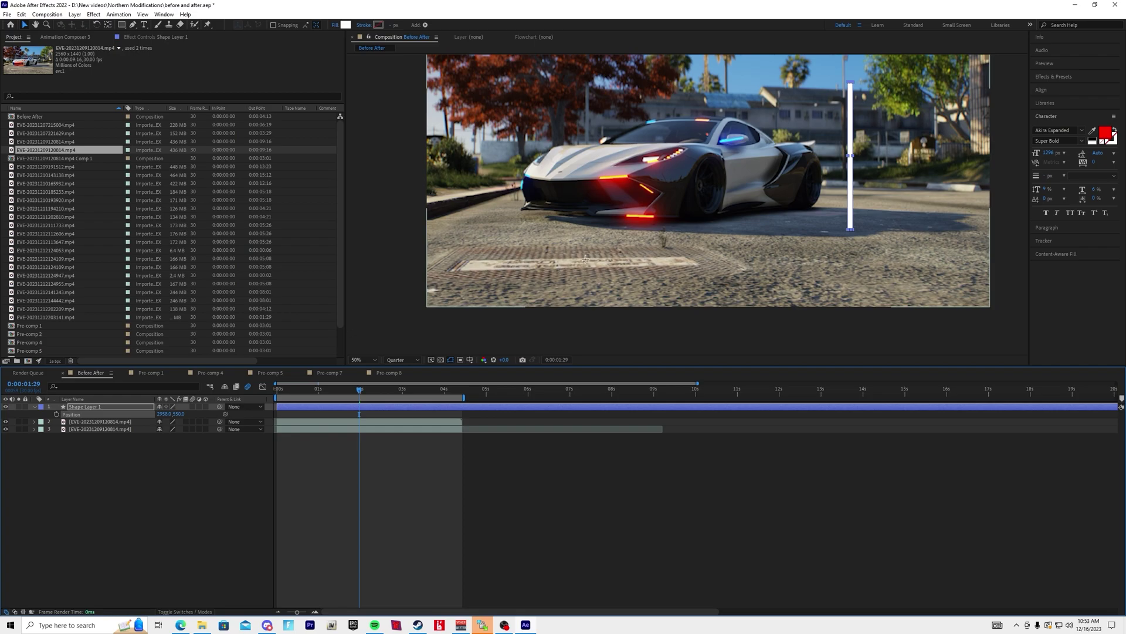
pyautogui.click(56, 413)
# Keyframe the bar outside the frame at X 882 at 0:00:00:00 and paste that keyframe at about 3.6 seconds.
pyautogui.moveTo(366, 389); pyautogui.dragTo(277, 388)
pyautogui.moveTo(161, 414); pyautogui.dragTo(53, 421)
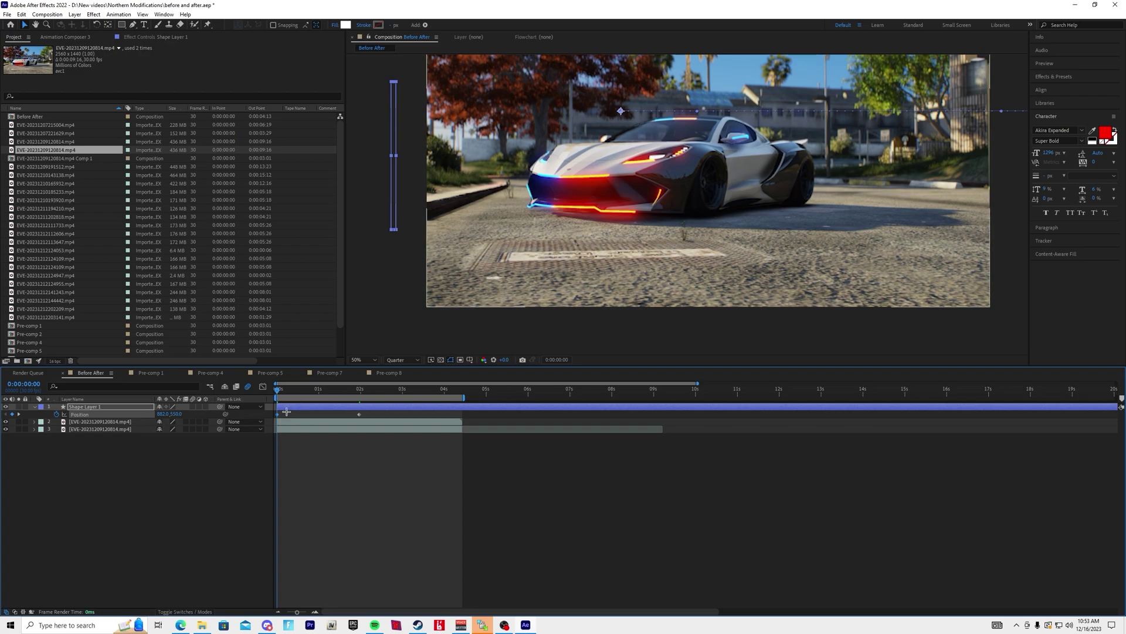
pyautogui.moveTo(278, 388)
pyautogui.mouseDown()
pyautogui.moveTo(427, 389)
pyautogui.moveTo(286, 388)
pyautogui.moveTo(295, 388)
pyautogui.mouseUp()
pyautogui.hotkey('ctrl', 'v')
pyautogui.press('space')
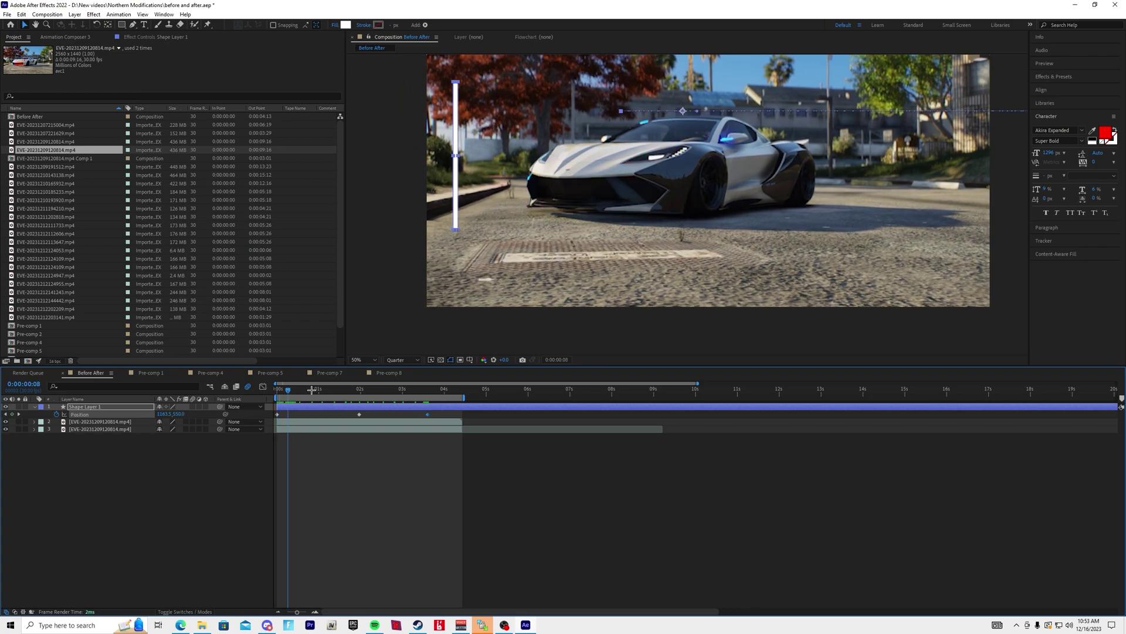
# Apply Easy Ease to all three Position keyframes of the bar and save the project.
pyautogui.click(424, 414)
pyautogui.moveTo(446, 415); pyautogui.dragTo(253, 411)
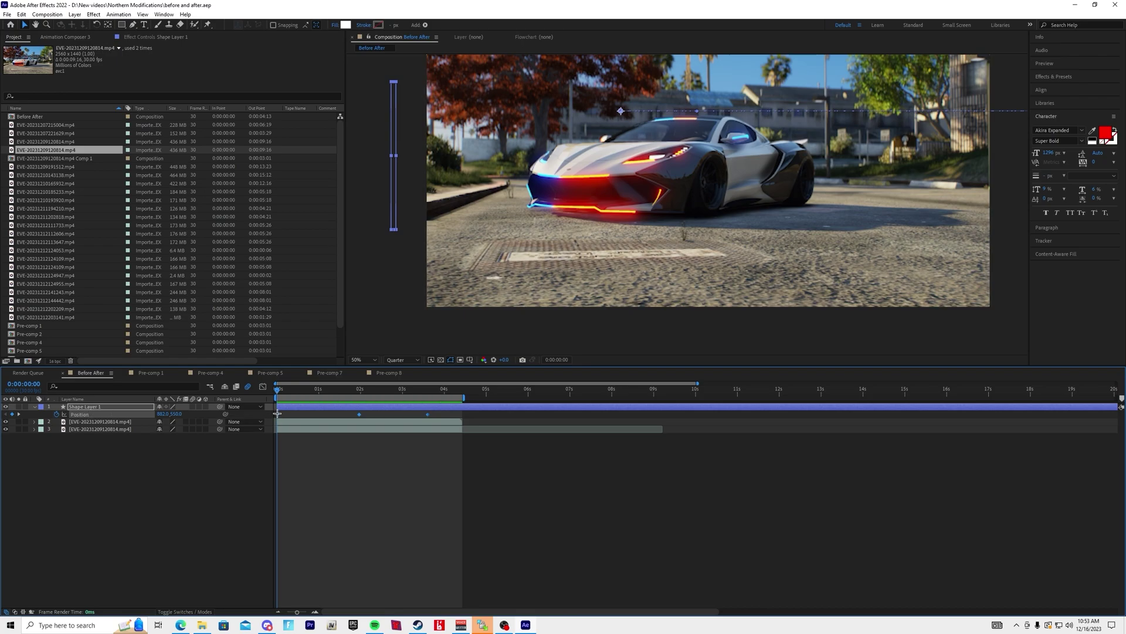
pyautogui.rightClick(277, 414)
pyautogui.moveTo(351, 523)
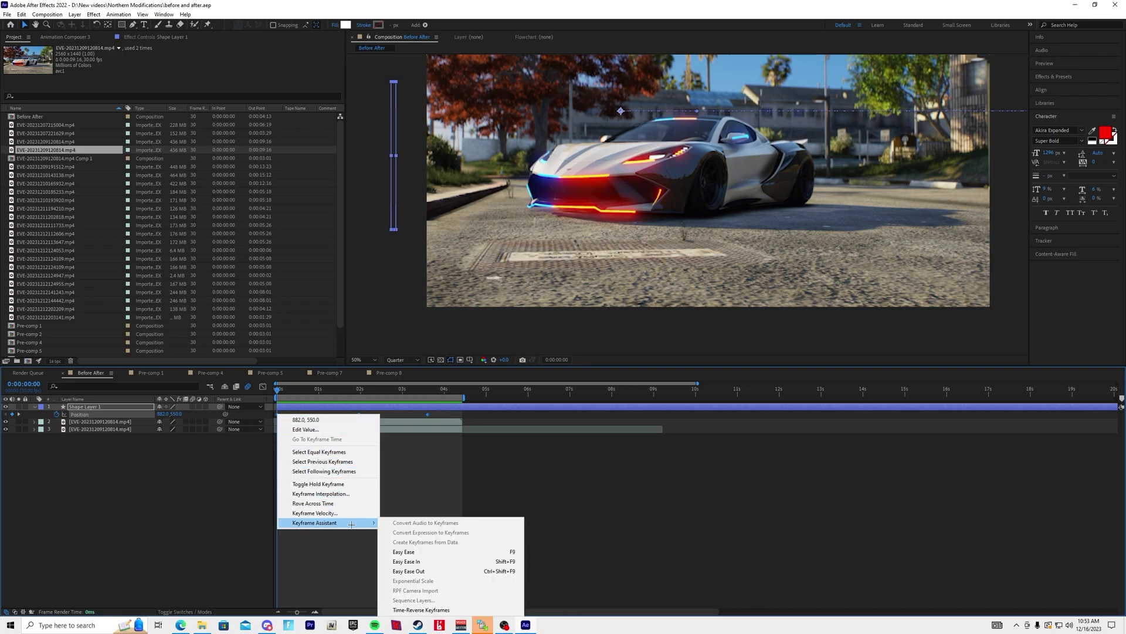
pyautogui.click(415, 561)
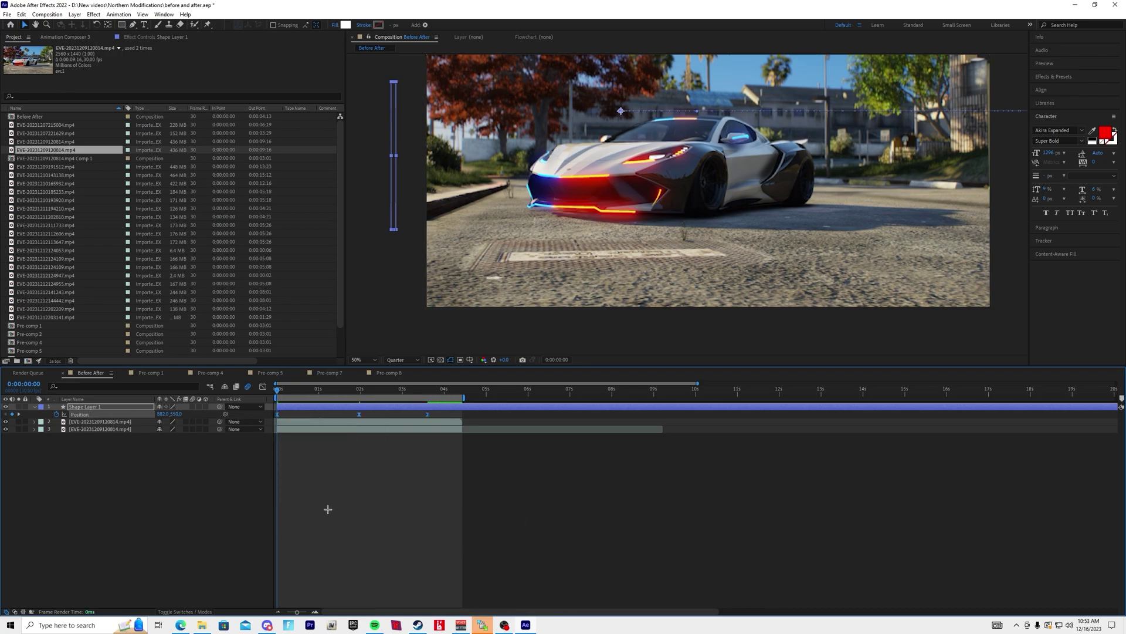
pyautogui.hotkey('ctrl', 's')
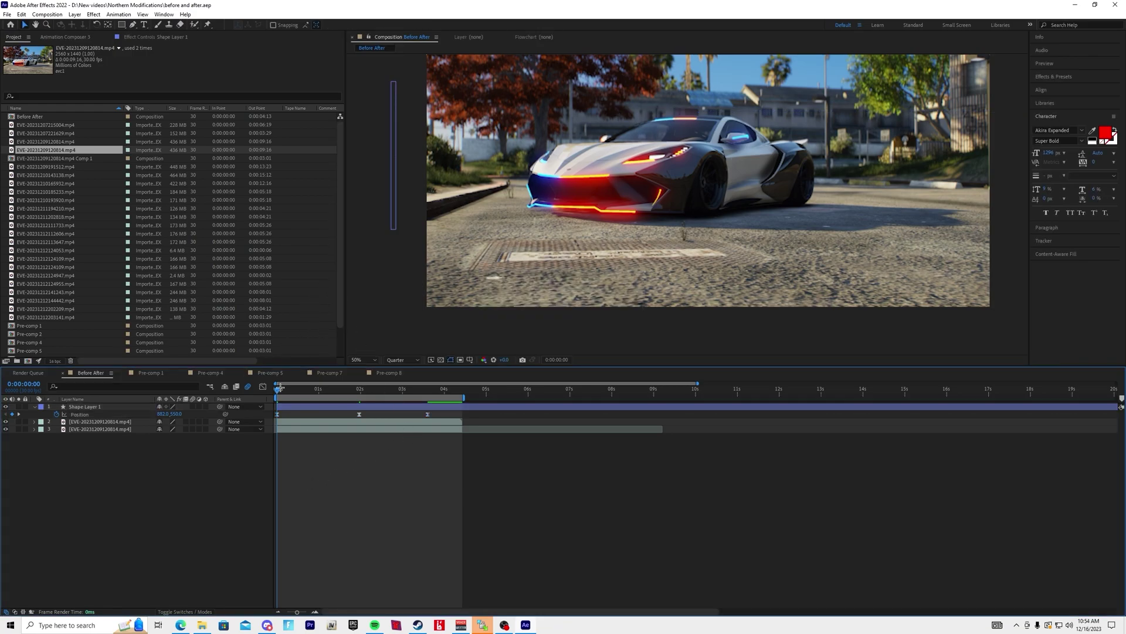
# Display the speed graph of the bar's Position property in the Graph Editor.
pyautogui.click(79, 414)
pyautogui.click(263, 387)
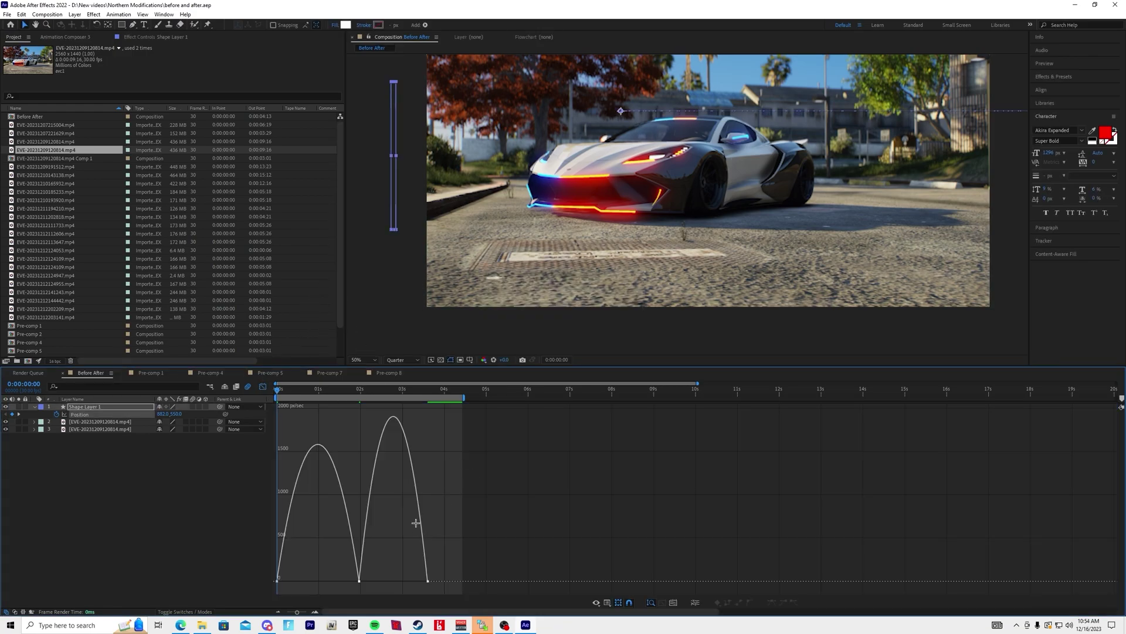
pyautogui.rightClick(352, 430)
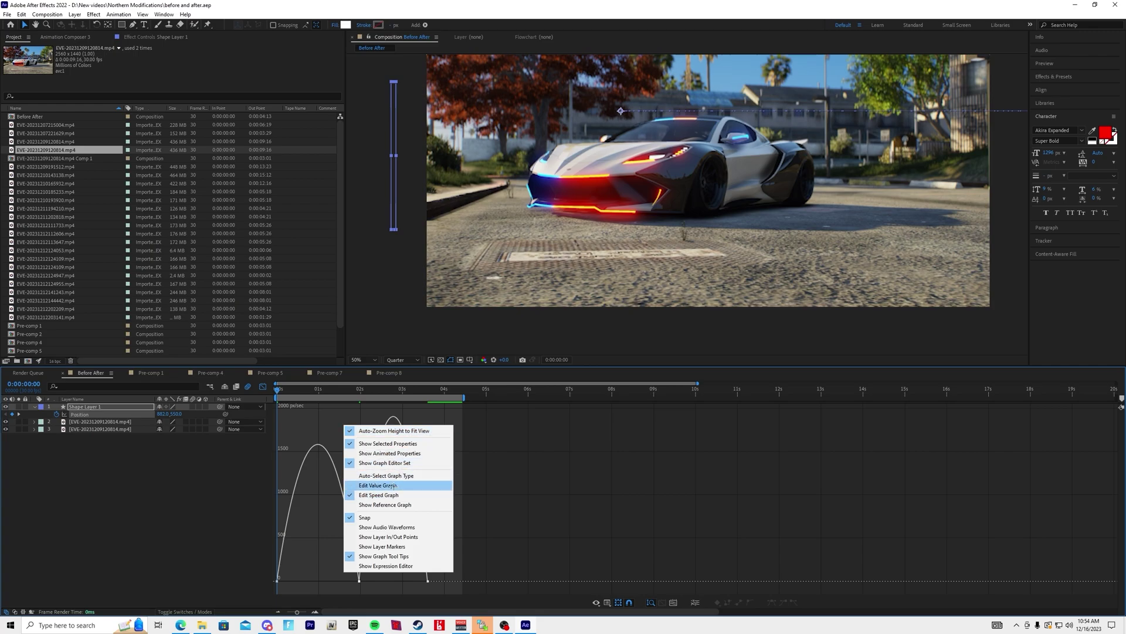
pyautogui.click(326, 435)
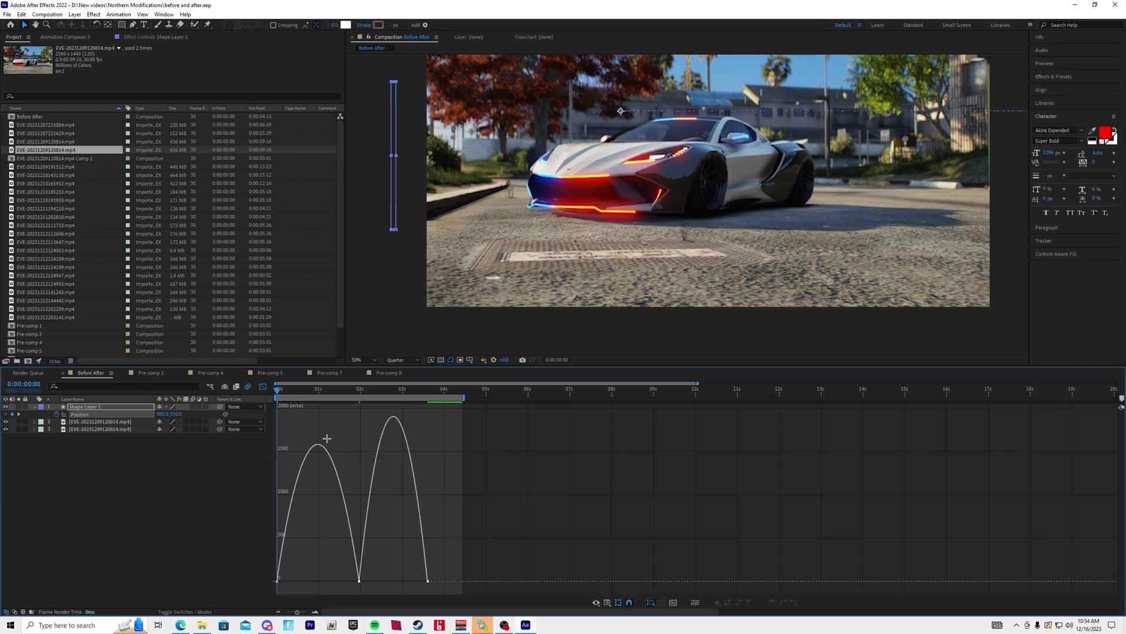
# Lengthen the incoming and outgoing handles of the middle keyframe in the bar's Position speed graph and preview the motion.
pyautogui.press('=')
pyautogui.press('=')
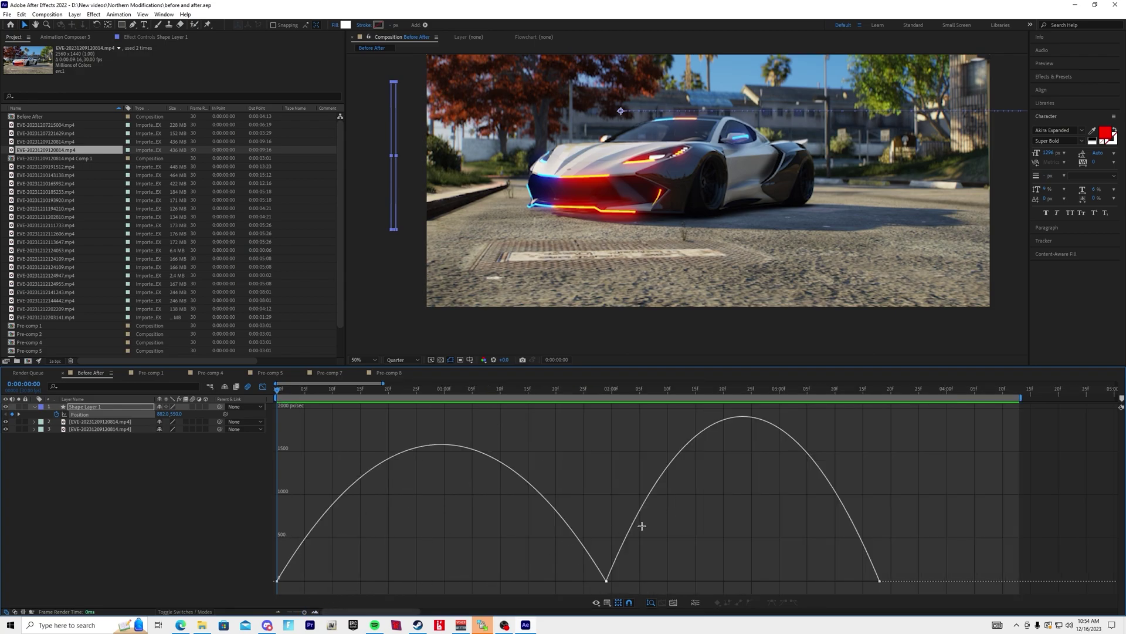
pyautogui.hotkey('ctrl', 'a')
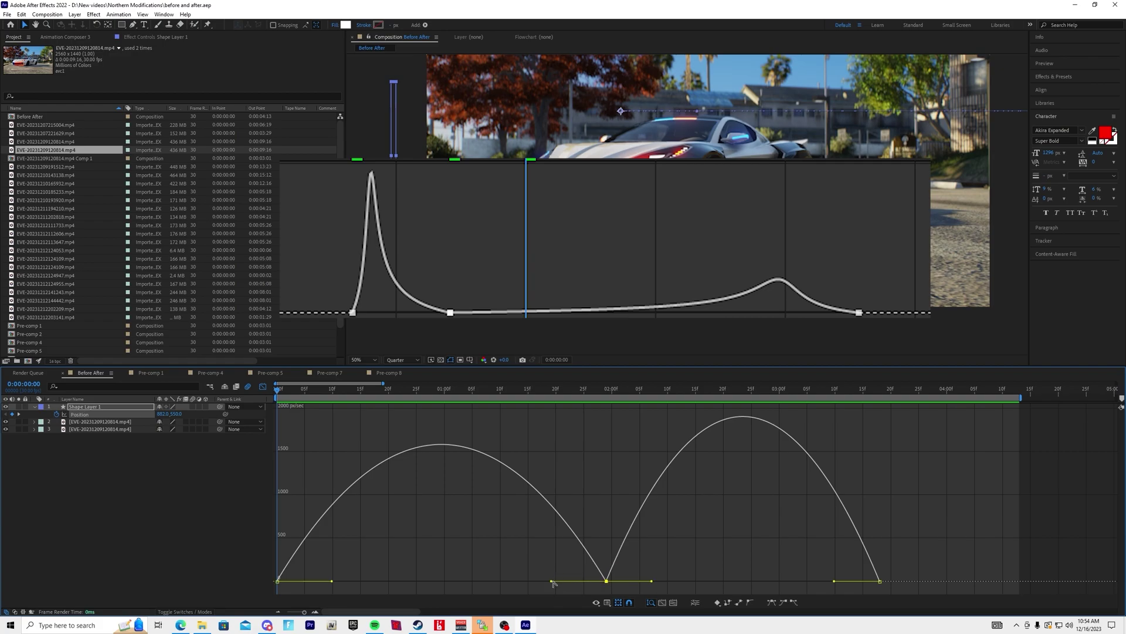
pyautogui.moveTo(553, 581); pyautogui.dragTo(441, 580)
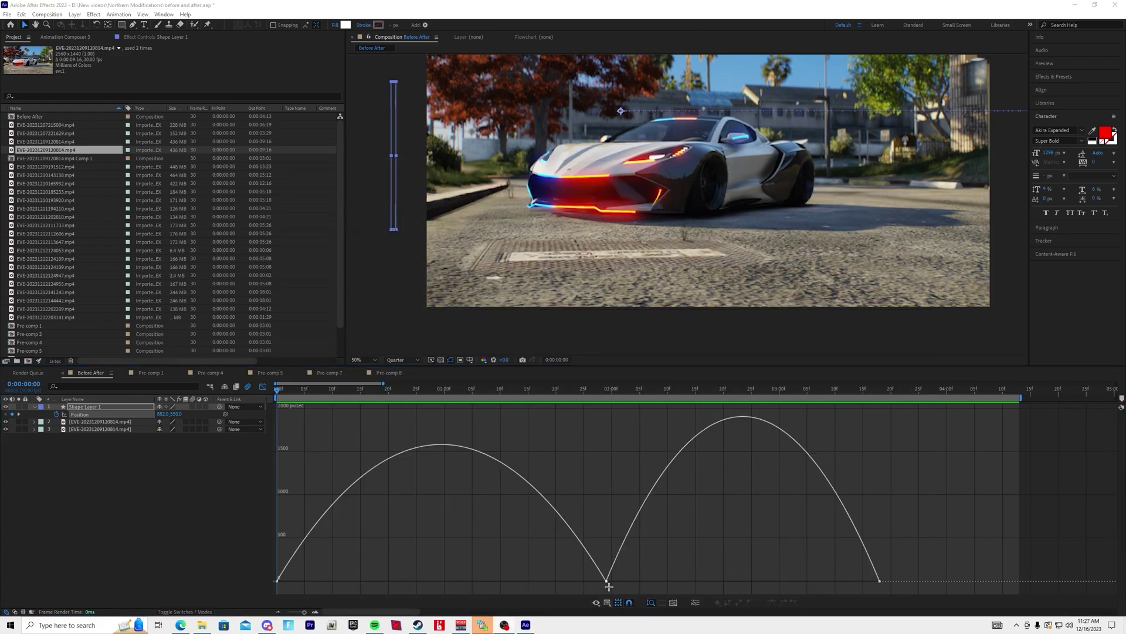
pyautogui.hotkey('ctrl', 'a')
pyautogui.moveTo(552, 580); pyautogui.dragTo(441, 578)
pyautogui.hotkey('ctrl', 'z')
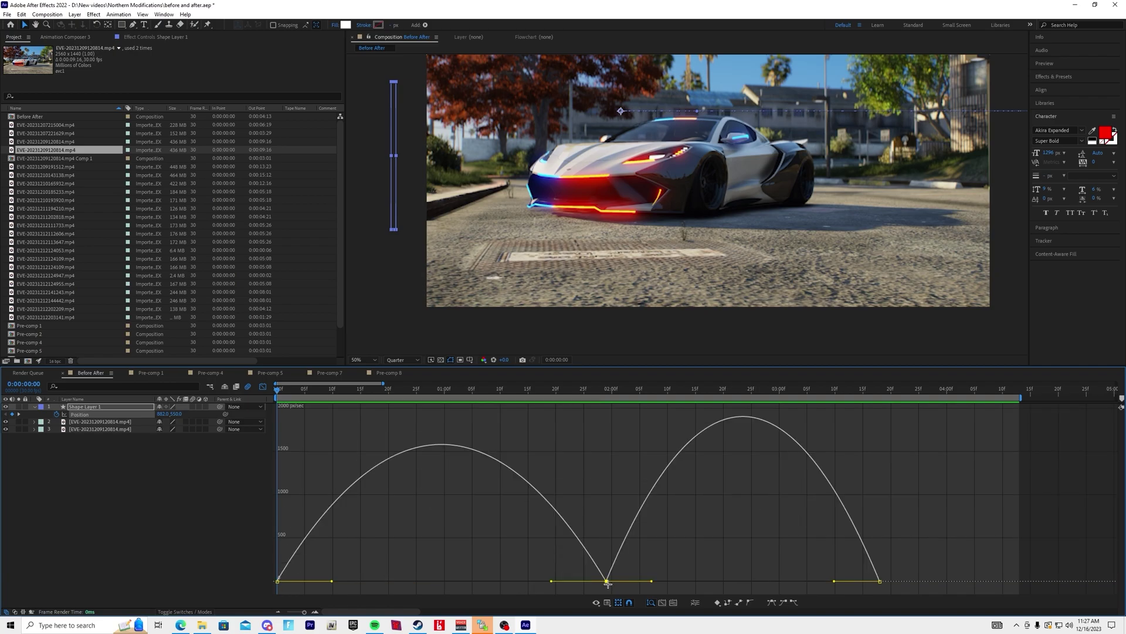
pyautogui.moveTo(551, 581); pyautogui.dragTo(441, 580)
pyautogui.moveTo(651, 583); pyautogui.dragTo(716, 581)
pyautogui.press('space')
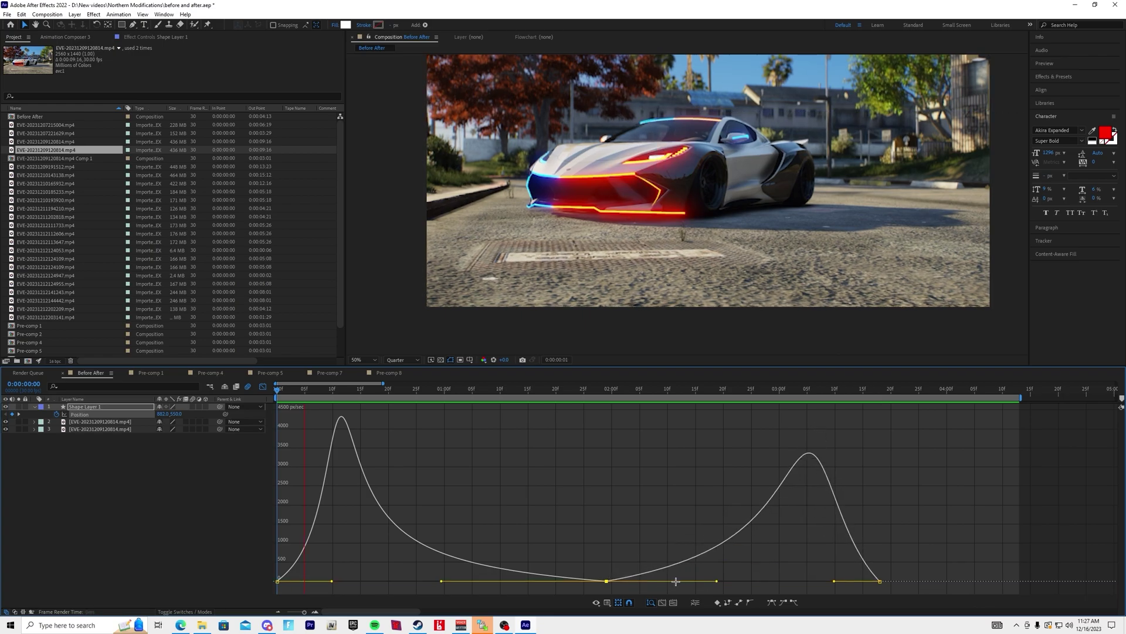
# Leave the Graph Editor, enable motion blur for the bar's shape layer and preview the animation.
pyautogui.click(263, 386)
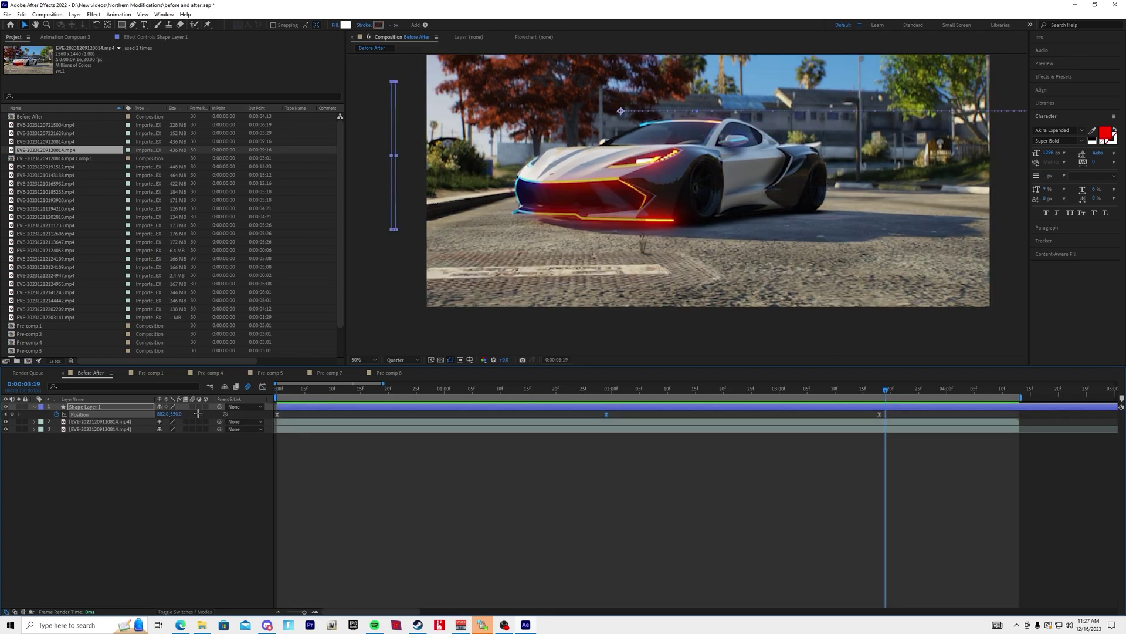
pyautogui.click(193, 406)
pyautogui.click(277, 611)
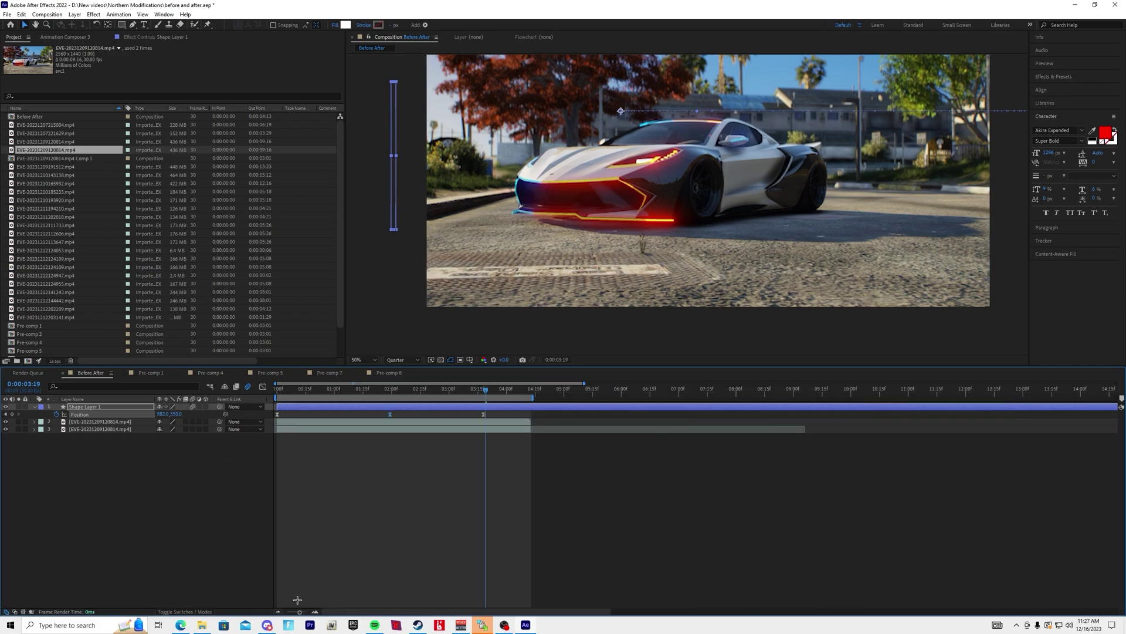
pyautogui.press('space')
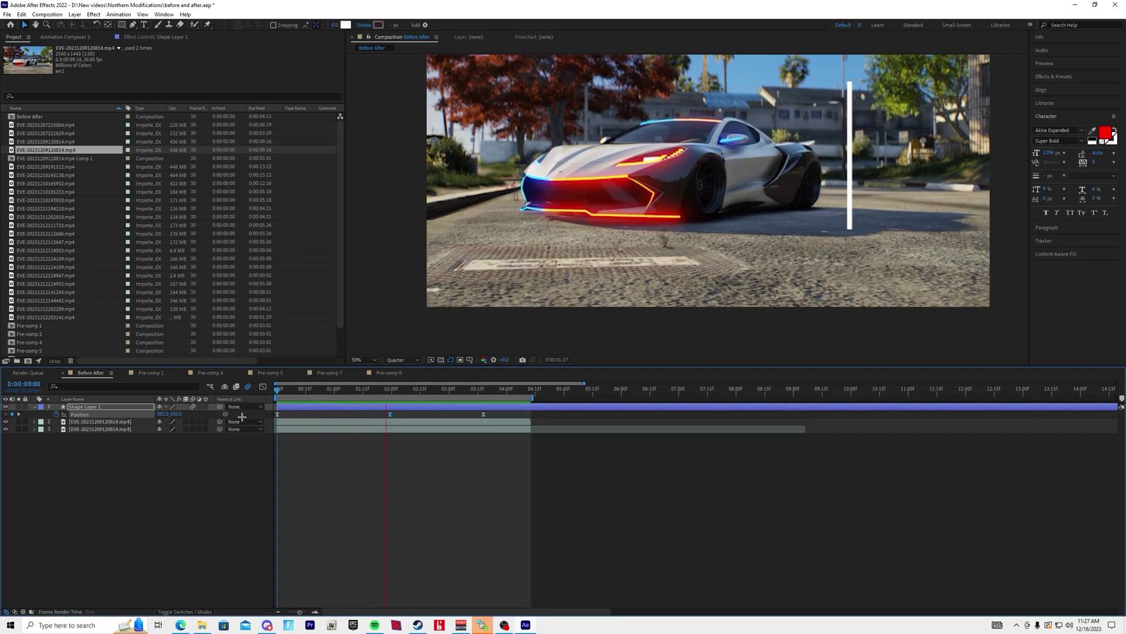
# Move the bar's last Position keyframe earlier to about 0:00:03:05 and preview the faster exit.
pyautogui.moveTo(483, 414); pyautogui.dragTo(458, 414)
pyautogui.press('space')
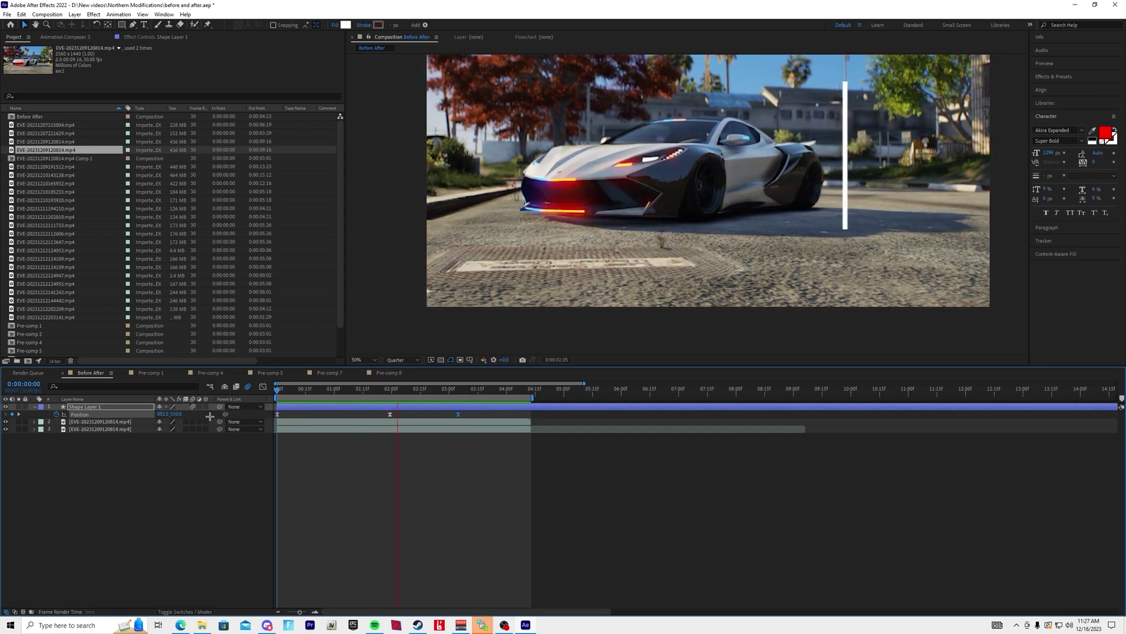
pyautogui.press('space')
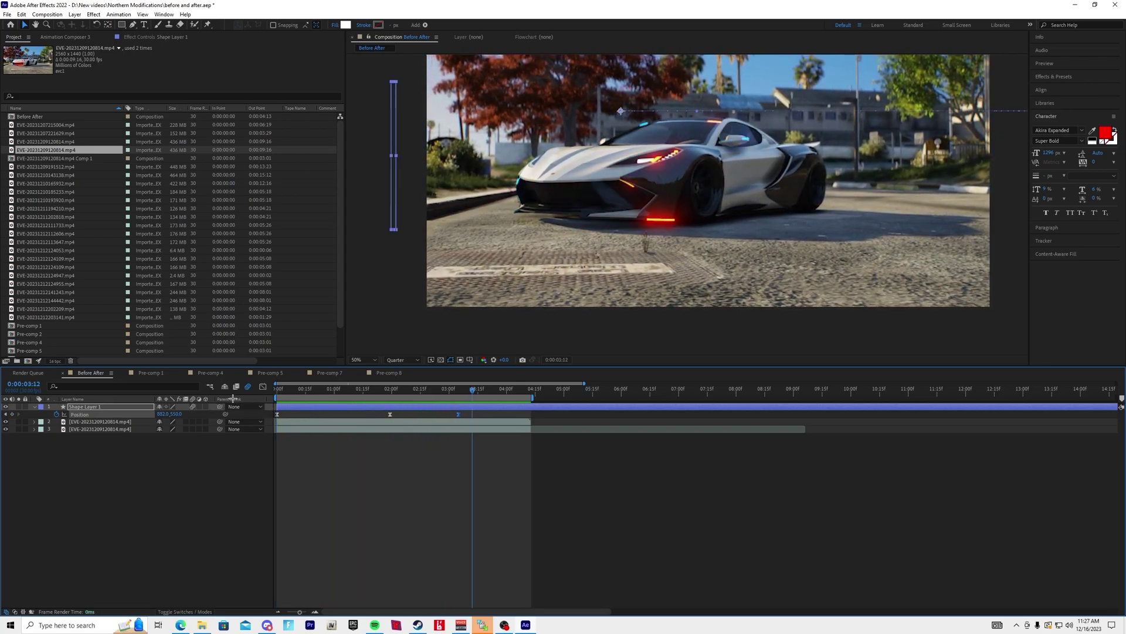
# Soften the first speed peak of the bar's Position graph by adjusting the handles between the first two keyframes, and preview it.
pyautogui.click(264, 386)
pyautogui.moveTo(392, 534); pyautogui.dragTo(272, 602)
pyautogui.moveTo(332, 582); pyautogui.dragTo(300, 580)
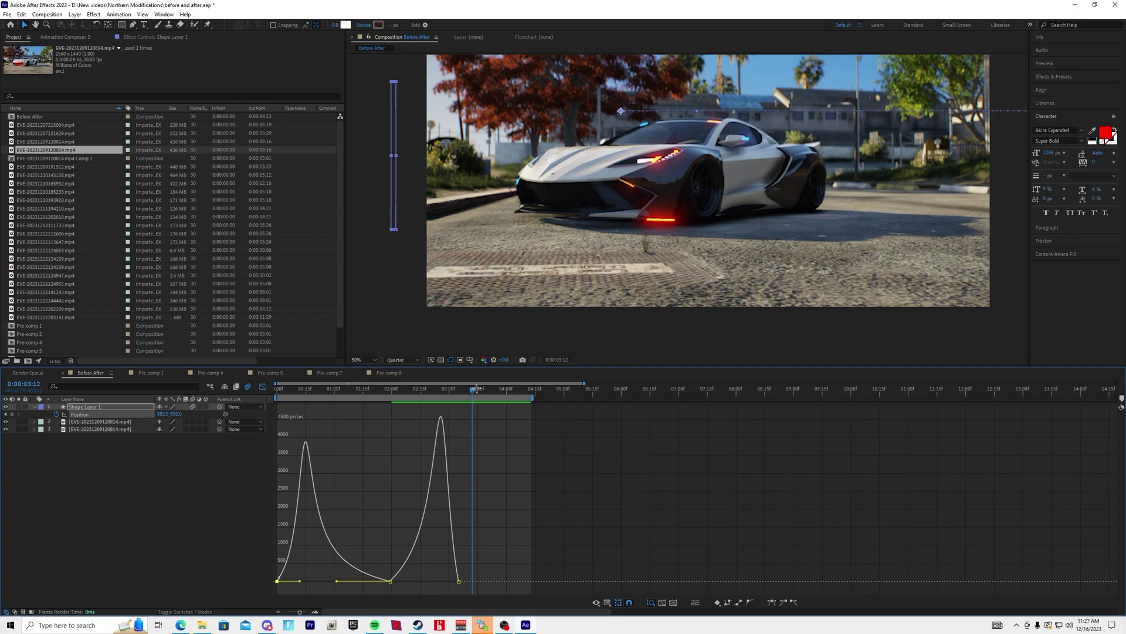
pyautogui.press('space')
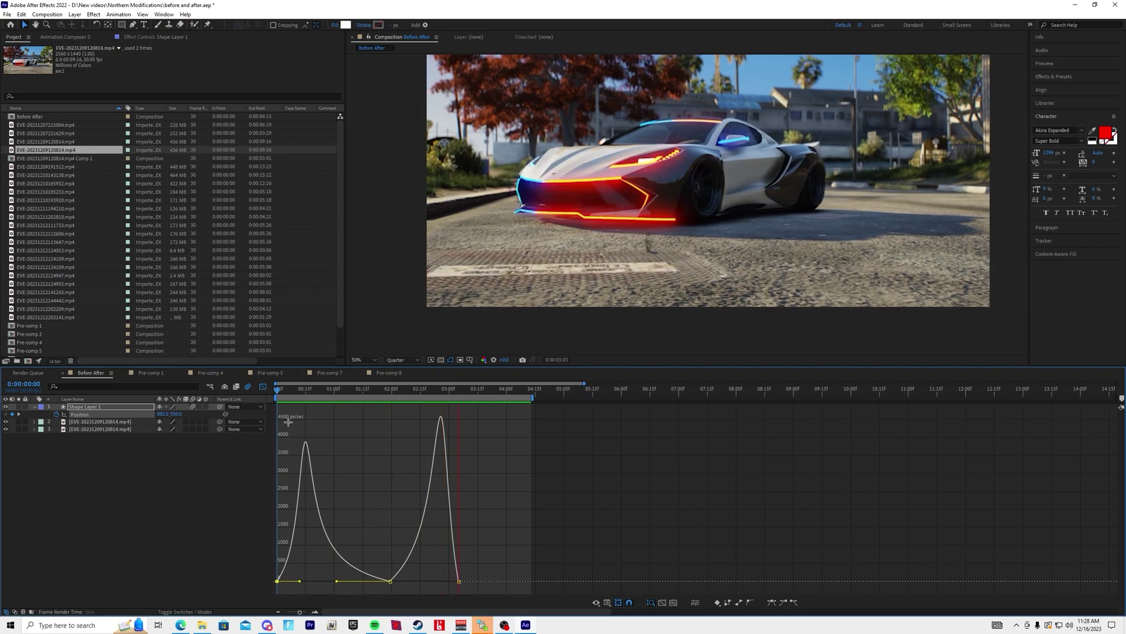
pyautogui.click(263, 386)
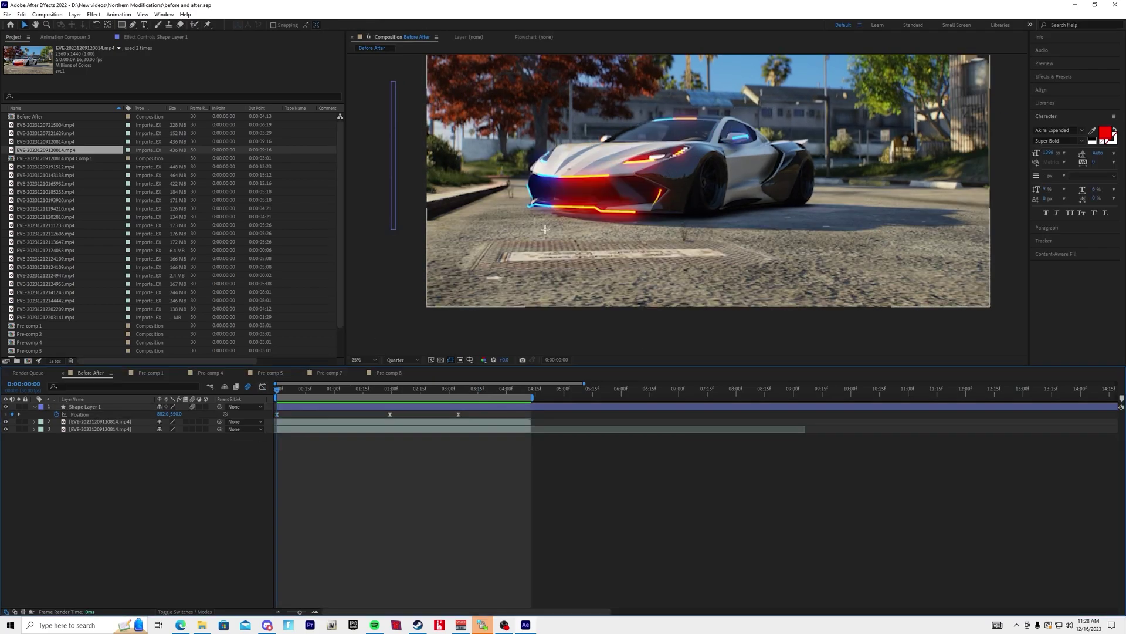
# Draw a rectangular mask on the upper car clip at 0:00:01:29, enclosing the car and ending at the white bar.
pyautogui.scroll(-1, 544, 229)
pyautogui.click(287, 422)
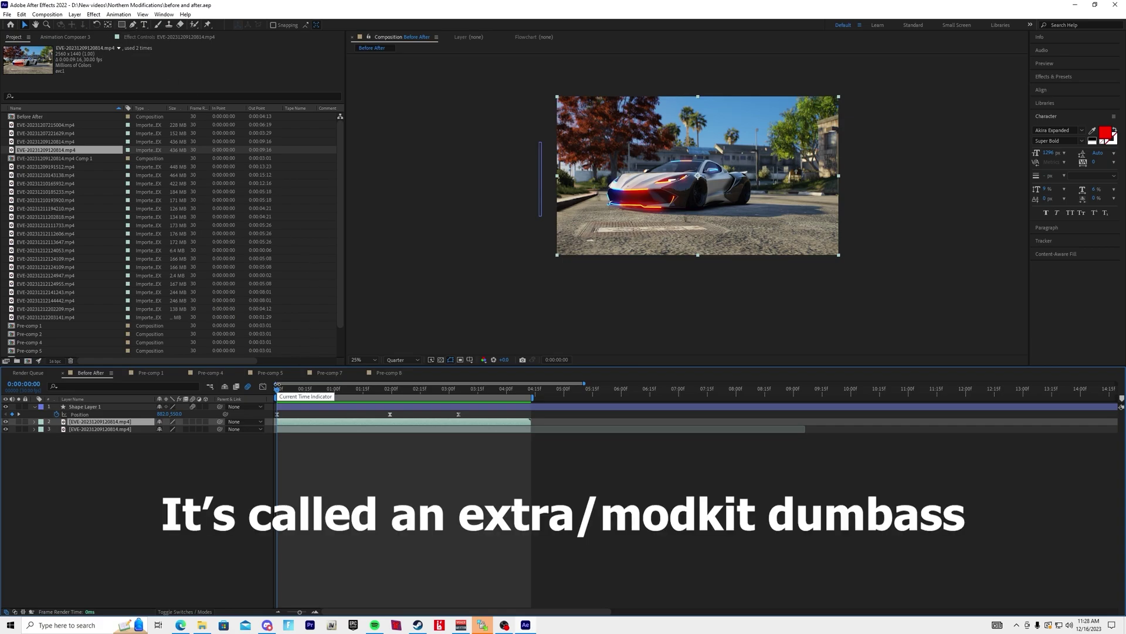
pyautogui.moveTo(305, 390); pyautogui.dragTo(390, 390)
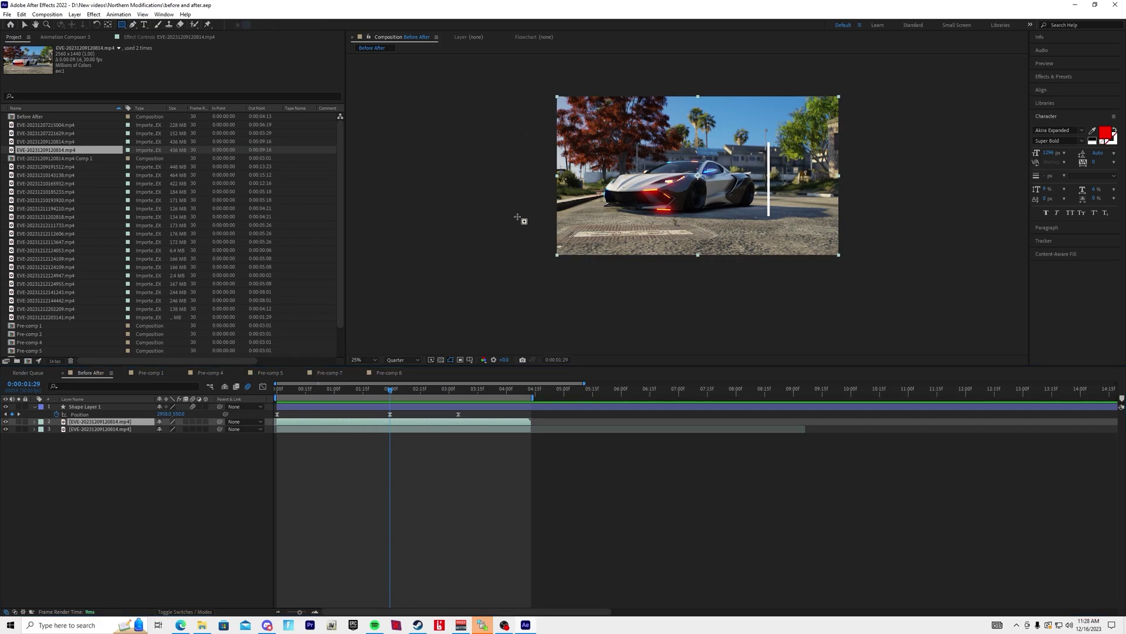
pyautogui.press('.')
pyautogui.press(',')
pyautogui.press(',')
pyautogui.press('.')
pyautogui.moveTo(603, 152); pyautogui.dragTo(768, 217)
pyautogui.press('.')
pyautogui.moveTo(511, 229); pyautogui.dragTo(511, 230)
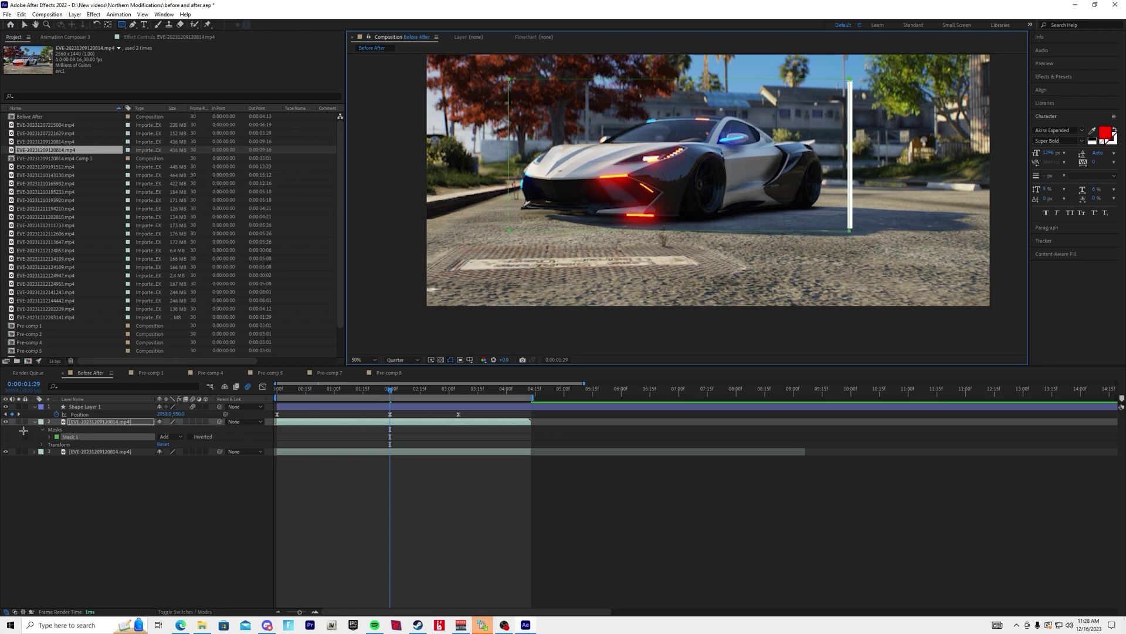
# Set a Mask Path keyframe for Mask 1 on the upper clip at 0:00:01:29.
pyautogui.click(74, 438)
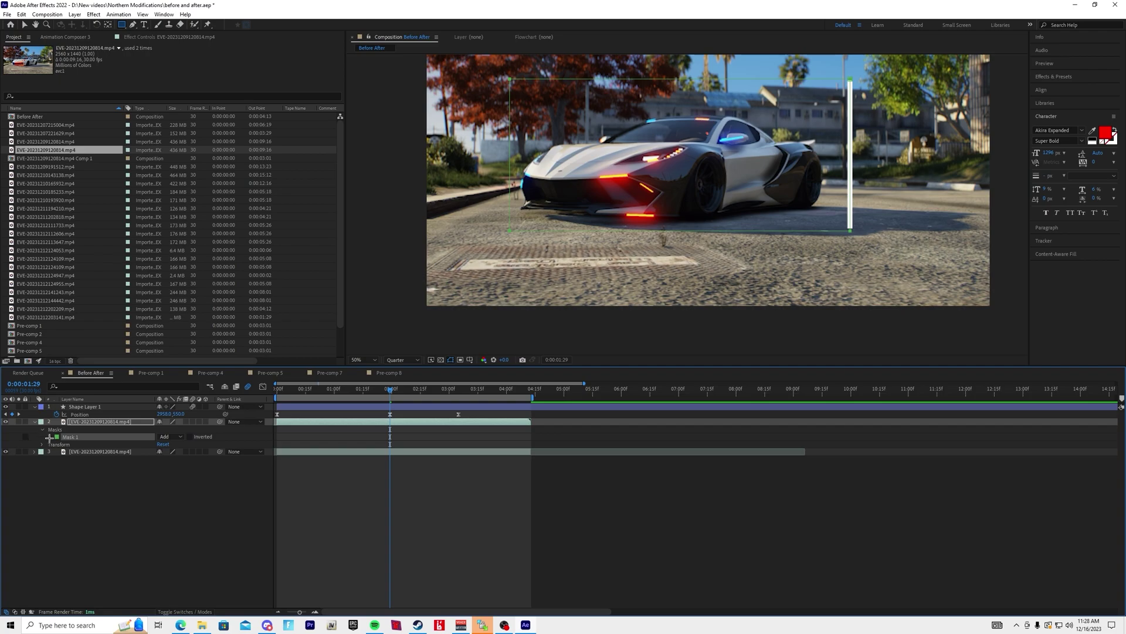
pyautogui.click(49, 437)
pyautogui.click(66, 444)
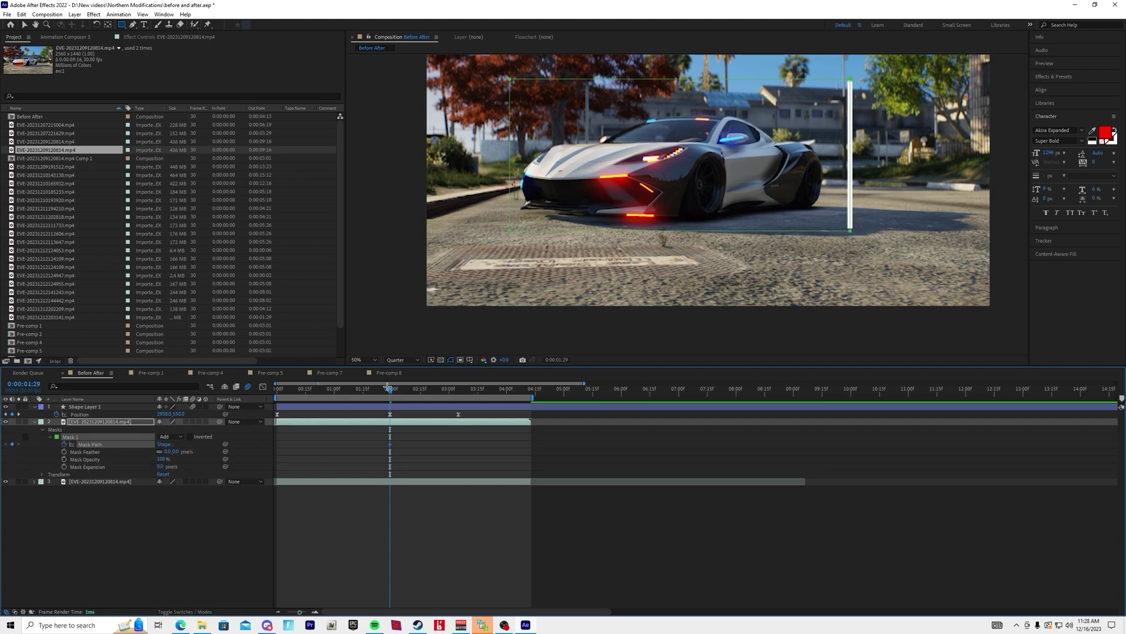
# At 0:00:00:00, shift Mask 1 on the upper car clip horizontally until it sits completely outside the frame's left edge.
pyautogui.press('Home')
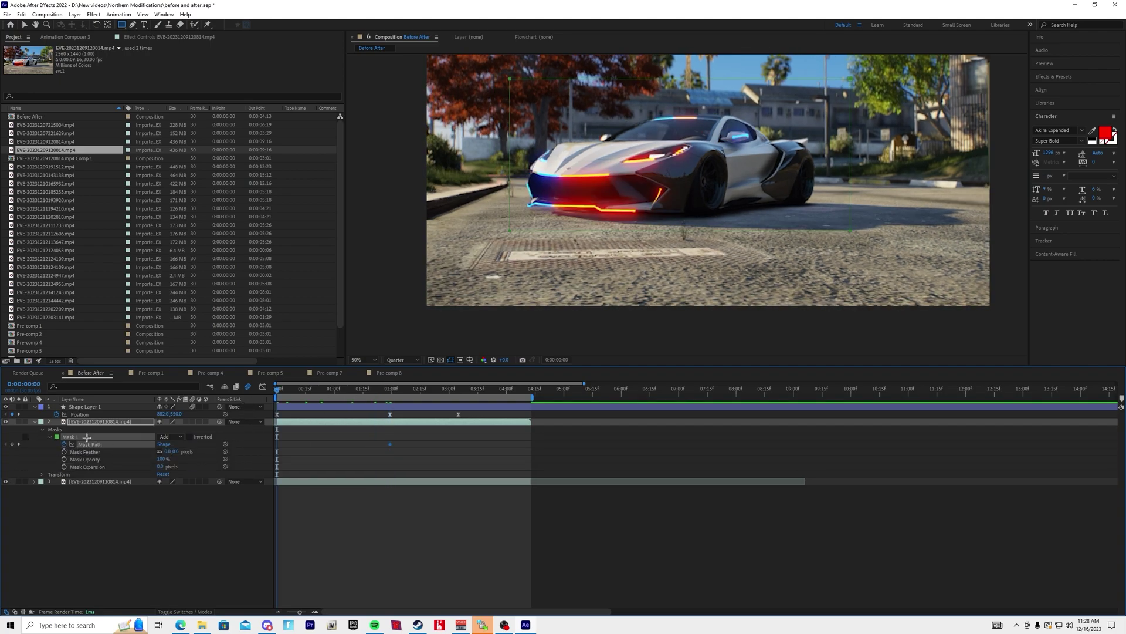
pyautogui.hotkey('shift', 'Left')
pyautogui.hotkey('shift', 'Left')
pyautogui.hotkey('shift', 'Left')
pyautogui.hotkey('shift', 'Left')
pyautogui.hotkey('shift', 'Left')
pyautogui.hotkey('shift', 'Left')
pyautogui.hotkey('shift', 'Left')
pyautogui.hotkey('shift', 'Left')
pyautogui.hotkey('shift', 'Left')
pyautogui.hotkey('shift', 'Left')
pyautogui.hotkey('shift', 'Left')
pyautogui.hotkey('shift', 'Left')
pyautogui.hotkey('shift', 'Left')
pyautogui.hotkey('shift', 'Left')
pyautogui.hotkey('shift', 'Left')
pyautogui.hotkey('shift', 'Left')
pyautogui.hotkey('shift', 'Left')
pyautogui.hotkey('shift', 'Left')
pyautogui.hotkey('shift', 'Left')
pyautogui.hotkey('shift', 'Left')
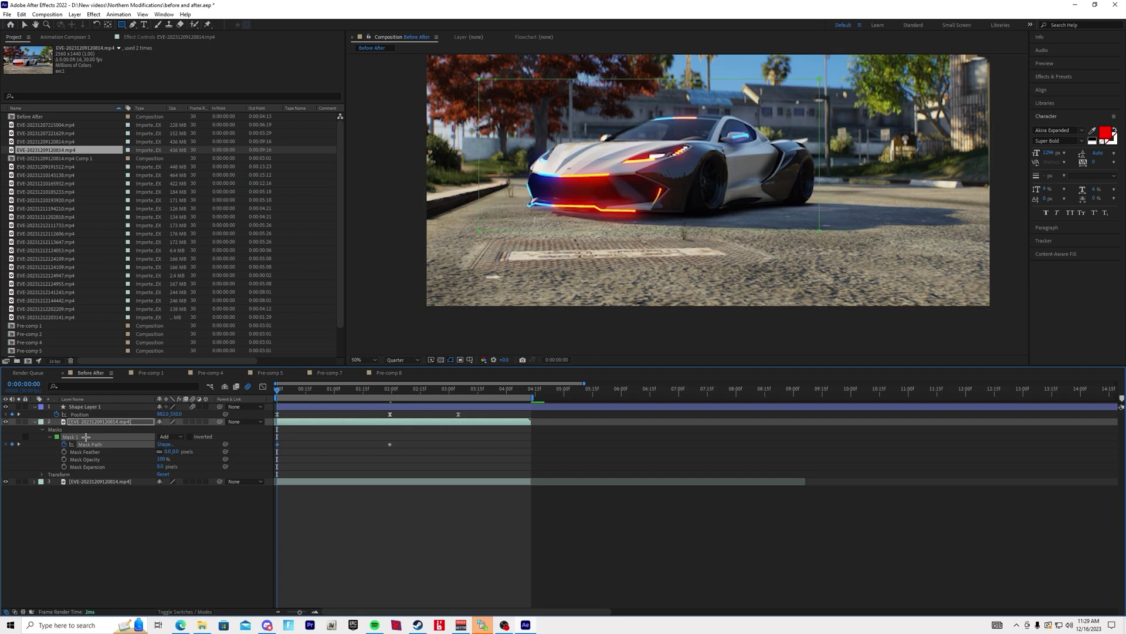
pyautogui.hotkey('shift', 'Left')
pyautogui.hotkey('shift', 'Left')
pyautogui.hotkey('shift', 'Left')
pyautogui.hotkey('shift', 'Left')
pyautogui.hotkey('shift', 'Left')
pyautogui.hotkey('shift', 'Left')
pyautogui.hotkey('shift', 'Left')
pyautogui.hotkey('shift', 'Left')
pyautogui.hotkey('shift', 'Left')
pyautogui.hotkey('shift', 'Left')
pyautogui.hotkey('shift', 'Left')
pyautogui.hotkey('shift', 'Left')
pyautogui.hotkey('shift', 'Left')
pyautogui.hotkey('shift', 'Left')
pyautogui.hotkey('shift', 'Left')
pyautogui.hotkey('shift', 'Left')
pyautogui.hotkey('shift', 'Left')
pyautogui.hotkey('shift', 'Left')
pyautogui.hotkey('shift', 'Left')
pyautogui.hotkey('shift', 'Left')
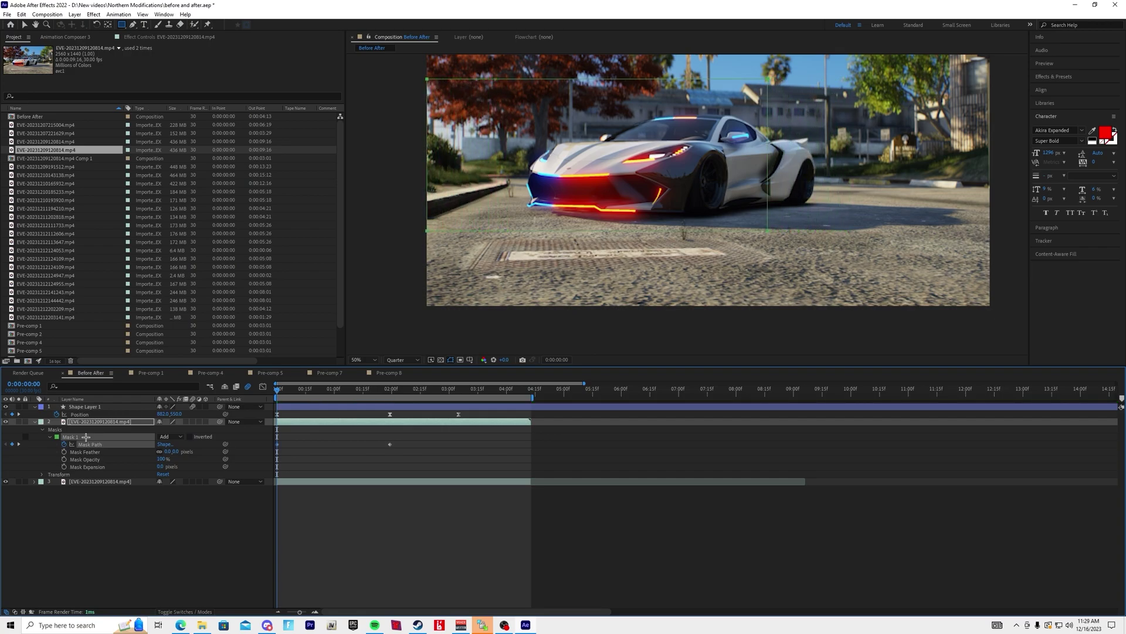
pyautogui.hotkey('shift', 'Left')
pyautogui.hotkey('shift', 'Left')
pyautogui.hotkey('shift', 'Left')
pyautogui.hotkey('shift', 'Left')
pyautogui.hotkey('shift', 'Left')
pyautogui.hotkey('shift', 'Left')
pyautogui.hotkey('shift', 'Left')
pyautogui.hotkey('shift', 'Left')
pyautogui.hotkey('shift', 'Left')
pyautogui.hotkey('shift', 'Left')
pyautogui.hotkey('shift', 'Left')
pyautogui.hotkey('shift', 'Left')
pyautogui.hotkey('shift', 'Left')
pyautogui.hotkey('shift', 'Left')
pyautogui.hotkey('shift', 'Left')
pyautogui.hotkey('shift', 'Left')
pyautogui.hotkey('shift', 'Left')
pyautogui.hotkey('shift', 'Left')
pyautogui.hotkey('shift', 'Left')
pyautogui.hotkey('shift', 'Left')
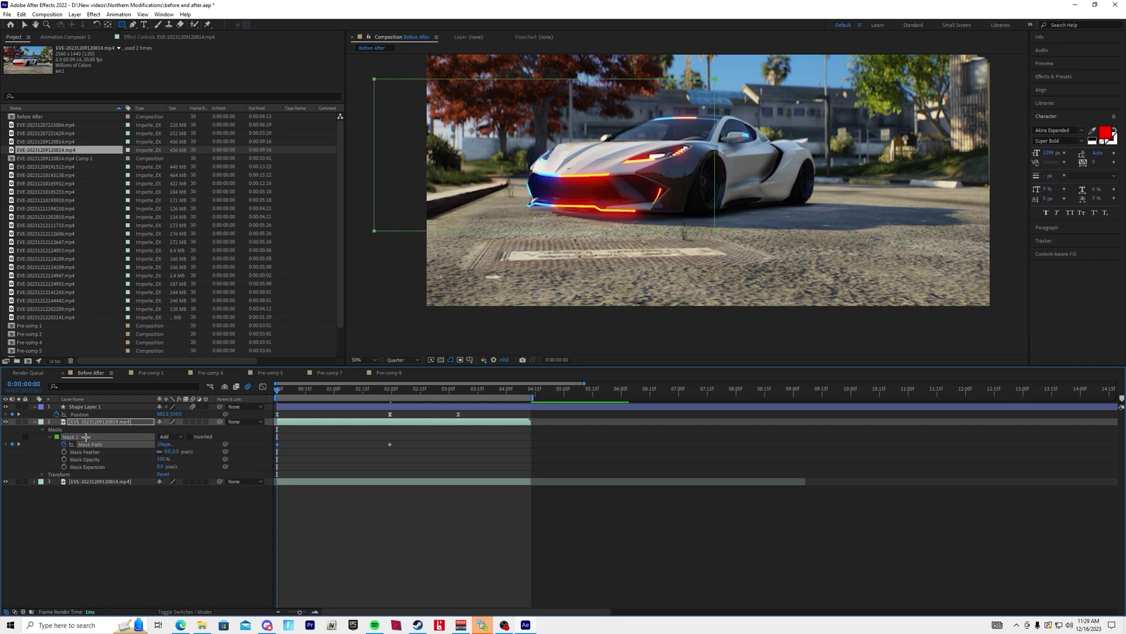
pyautogui.hotkey('shift', 'Left')
pyautogui.hotkey('shift', 'Left')
pyautogui.hotkey('shift', 'Left')
pyautogui.hotkey('shift', 'Left')
pyautogui.hotkey('shift', 'Left')
pyautogui.hotkey('shift', 'Left')
pyautogui.hotkey('shift', 'Left')
pyautogui.hotkey('shift', 'Left')
pyautogui.hotkey('shift', 'Left')
pyautogui.hotkey('shift', 'Left')
pyautogui.hotkey('shift', 'Left')
pyautogui.hotkey('shift', 'Left')
pyautogui.hotkey('shift', 'Left')
pyautogui.hotkey('shift', 'Left')
pyautogui.hotkey('shift', 'Left')
pyautogui.hotkey('shift', 'Left')
pyautogui.hotkey('shift', 'Left')
pyautogui.hotkey('shift', 'Left')
pyautogui.hotkey('shift', 'Left')
pyautogui.hotkey('shift', 'Left')
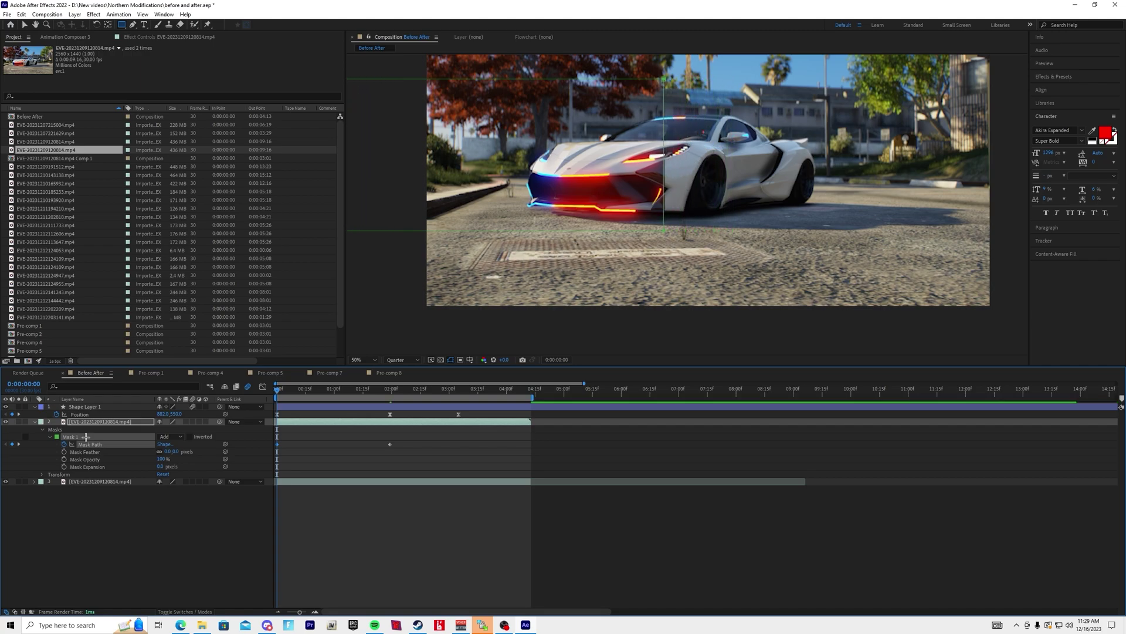
pyautogui.hotkey('shift', 'Left')
pyautogui.hotkey('shift', 'Left')
pyautogui.hotkey('shift', 'Left')
pyautogui.hotkey('shift', 'Left')
pyautogui.hotkey('shift', 'Left')
pyautogui.hotkey('shift', 'Left')
pyautogui.hotkey('shift', 'Left')
pyautogui.hotkey('shift', 'Left')
pyautogui.hotkey('shift', 'Left')
pyautogui.hotkey('shift', 'Left')
pyautogui.hotkey('shift', 'Left')
pyautogui.hotkey('shift', 'Left')
pyautogui.hotkey('shift', 'Left')
pyautogui.hotkey('shift', 'Left')
pyautogui.hotkey('shift', 'Left')
pyautogui.hotkey('shift', 'Left')
pyautogui.hotkey('shift', 'Left')
pyautogui.hotkey('shift', 'Left')
pyautogui.hotkey('shift', 'Left')
pyautogui.hotkey('shift', 'Left')
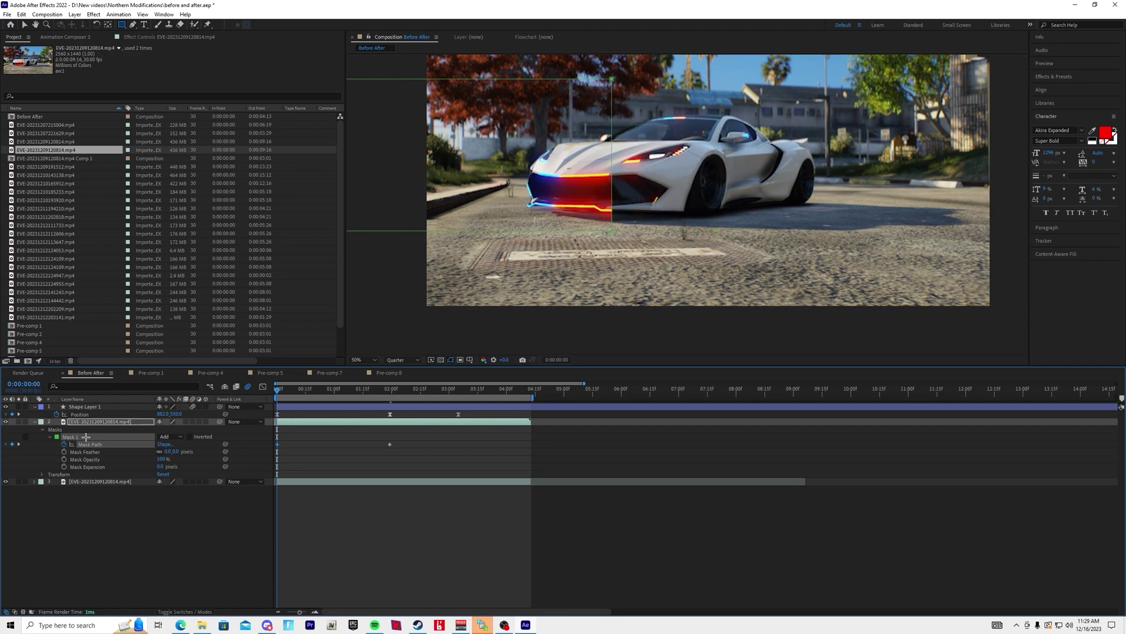
pyautogui.hotkey('shift', 'Left')
pyautogui.hotkey('shift', 'Left')
pyautogui.hotkey('shift', 'Left')
pyautogui.hotkey('shift', 'Left')
pyautogui.hotkey('shift', 'Left')
pyautogui.hotkey('shift', 'Left')
pyautogui.hotkey('shift', 'Left')
pyautogui.hotkey('shift', 'Left')
pyautogui.hotkey('shift', 'Left')
pyautogui.hotkey('shift', 'Left')
pyautogui.hotkey('shift', 'Left')
pyautogui.hotkey('shift', 'Left')
pyautogui.hotkey('shift', 'Left')
pyautogui.hotkey('shift', 'Left')
pyautogui.hotkey('shift', 'Left')
pyautogui.hotkey('shift', 'Left')
pyautogui.hotkey('shift', 'Left')
pyautogui.hotkey('shift', 'Left')
pyautogui.hotkey('shift', 'Left')
pyautogui.hotkey('shift', 'Left')
pyautogui.hotkey('shift', 'Left')
pyautogui.hotkey('shift', 'Left')
pyautogui.hotkey('shift', 'Left')
pyautogui.hotkey('shift', 'Left')
pyautogui.hotkey('shift', 'Left')
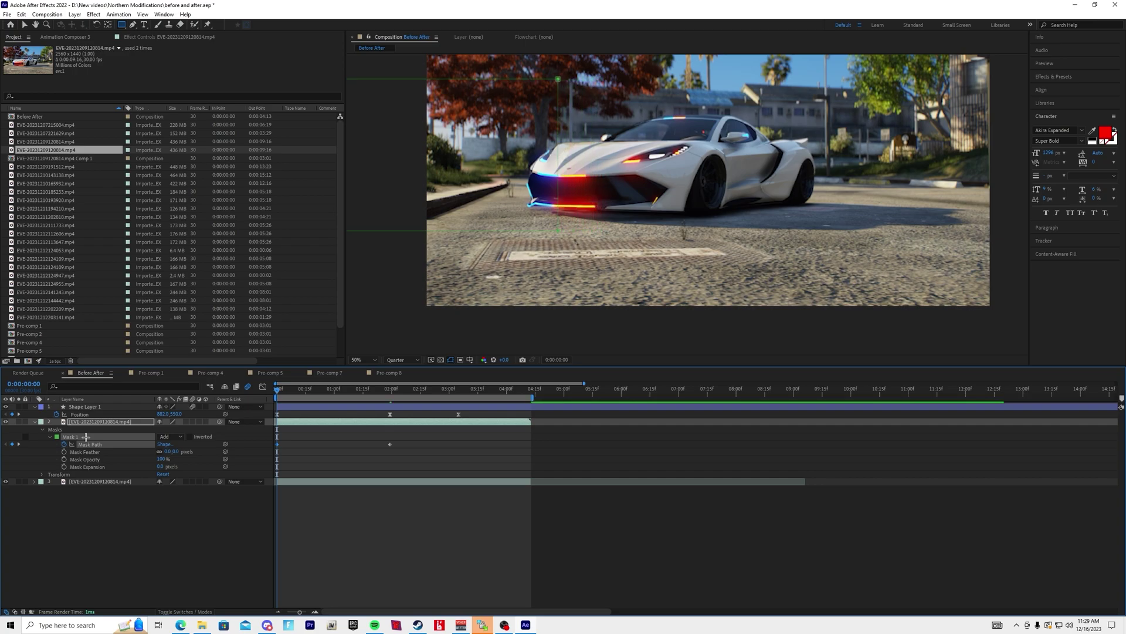
pyautogui.hotkey('shift', 'Left')
pyautogui.hotkey('shift', 'Left')
pyautogui.hotkey('shift', 'Left')
pyautogui.hotkey('shift', 'Left')
pyautogui.hotkey('shift', 'Left')
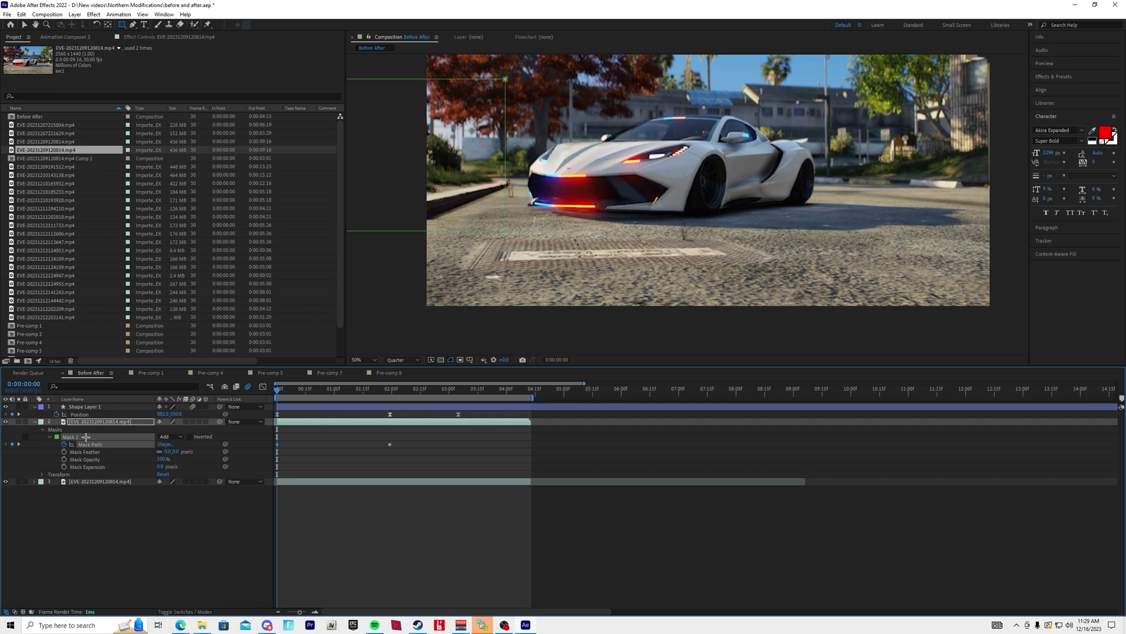
pyautogui.hotkey('shift', 'Left')
pyautogui.hotkey('shift', 'Left')
pyautogui.hotkey('shift', 'Left')
pyautogui.hotkey('shift', 'Left')
pyautogui.hotkey('shift', 'Left')
pyautogui.hotkey('shift', 'Left')
pyautogui.hotkey('shift', 'Left')
pyautogui.hotkey('shift', 'Left')
pyautogui.hotkey('shift', 'Left')
pyautogui.hotkey('shift', 'Left')
pyautogui.hotkey('shift', 'Left')
pyautogui.hotkey('shift', 'Left')
pyautogui.hotkey('shift', 'Left')
pyautogui.hotkey('shift', 'Left')
pyautogui.hotkey('shift', 'Left')
pyautogui.hotkey('shift', 'Left')
pyautogui.hotkey('shift', 'Left')
pyautogui.hotkey('shift', 'Left')
pyautogui.hotkey('shift', 'Left')
pyautogui.hotkey('shift', 'Left')
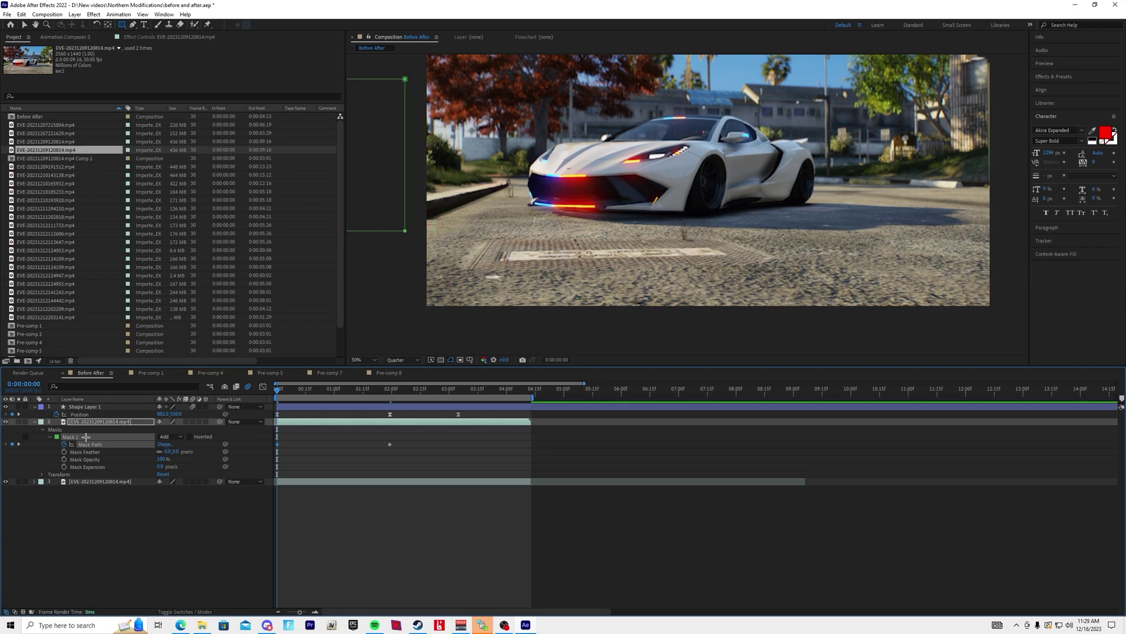
# Compare Mask 1 with the white bar at 0:00:00:00 and nudge the mask left to align its right edge with the bar.
pyautogui.click(287, 406)
pyautogui.click(291, 423)
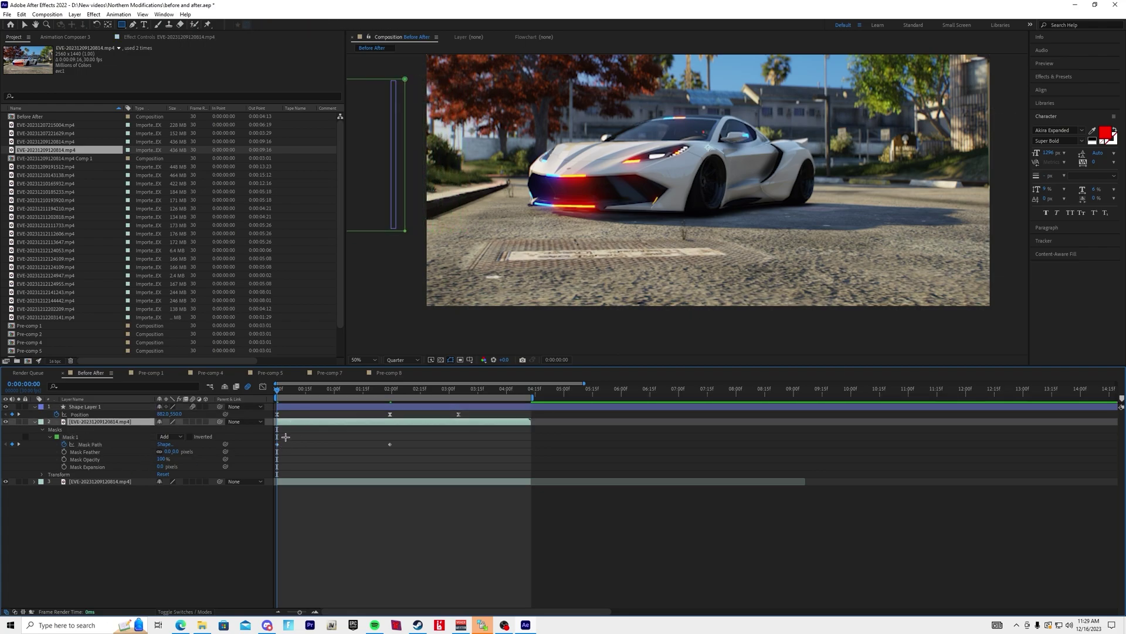
pyautogui.click(78, 436)
pyautogui.hotkey('shift', 'Left')
pyautogui.hotkey('shift', 'Left')
pyautogui.hotkey('shift', 'Left')
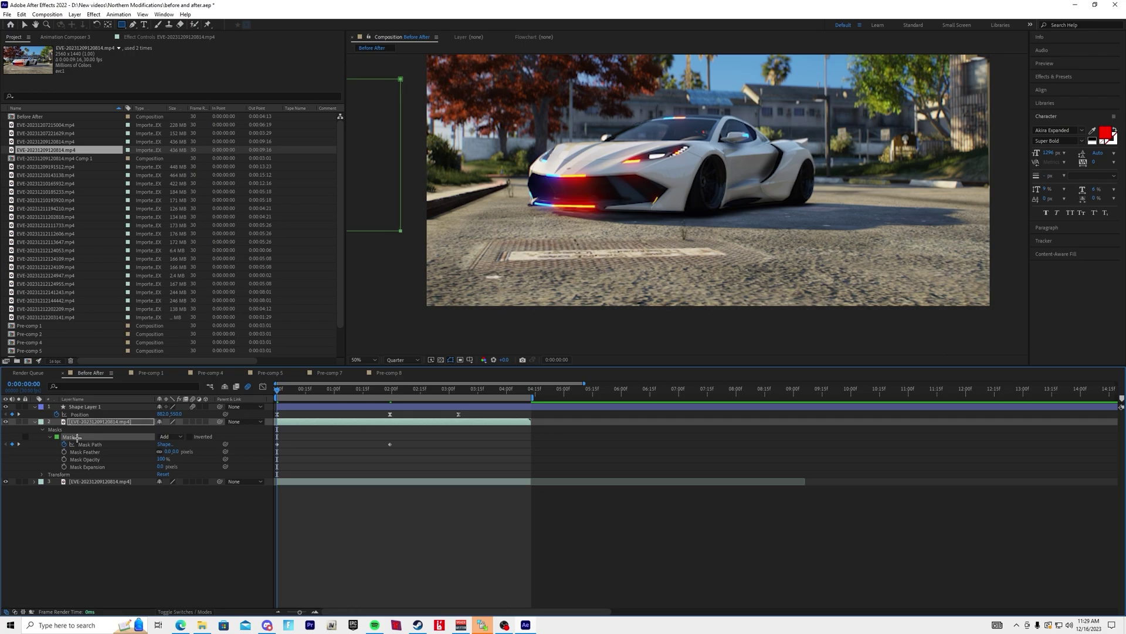
pyautogui.click(87, 405)
pyautogui.click(80, 438)
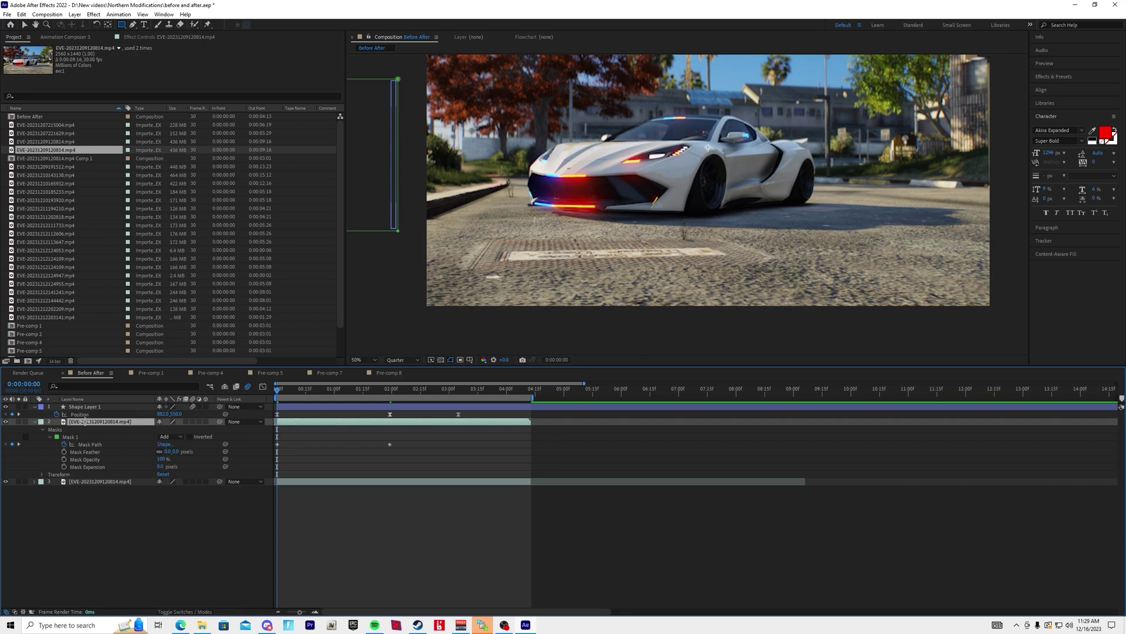
# Fine-tune Mask 1's horizontal position at 0:00:00:00 so its right edge matches the white bar on Shape Layer 1.
pyautogui.click(76, 436)
pyautogui.click(85, 405)
pyautogui.click(85, 421)
pyautogui.click(77, 437)
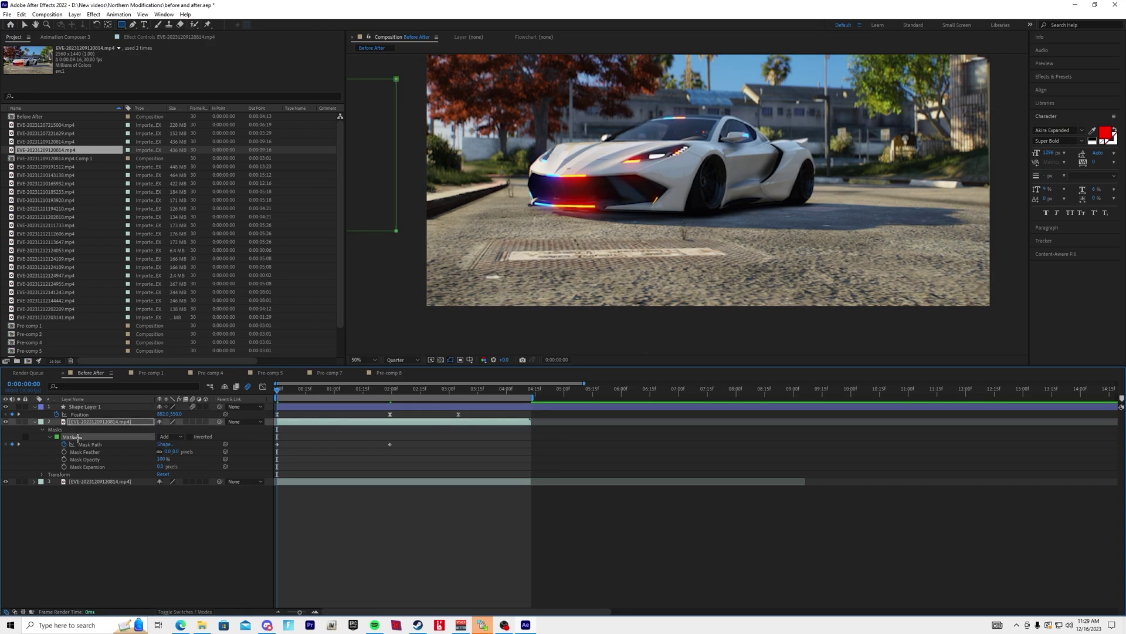
pyautogui.click(88, 406)
pyautogui.click(79, 422)
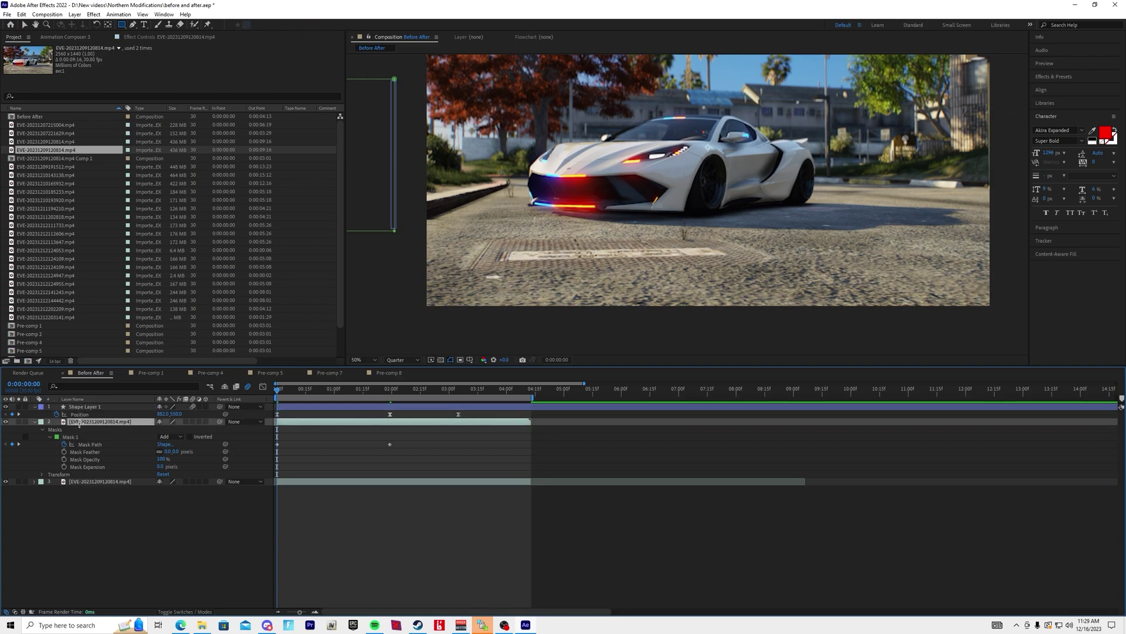
pyautogui.click(70, 436)
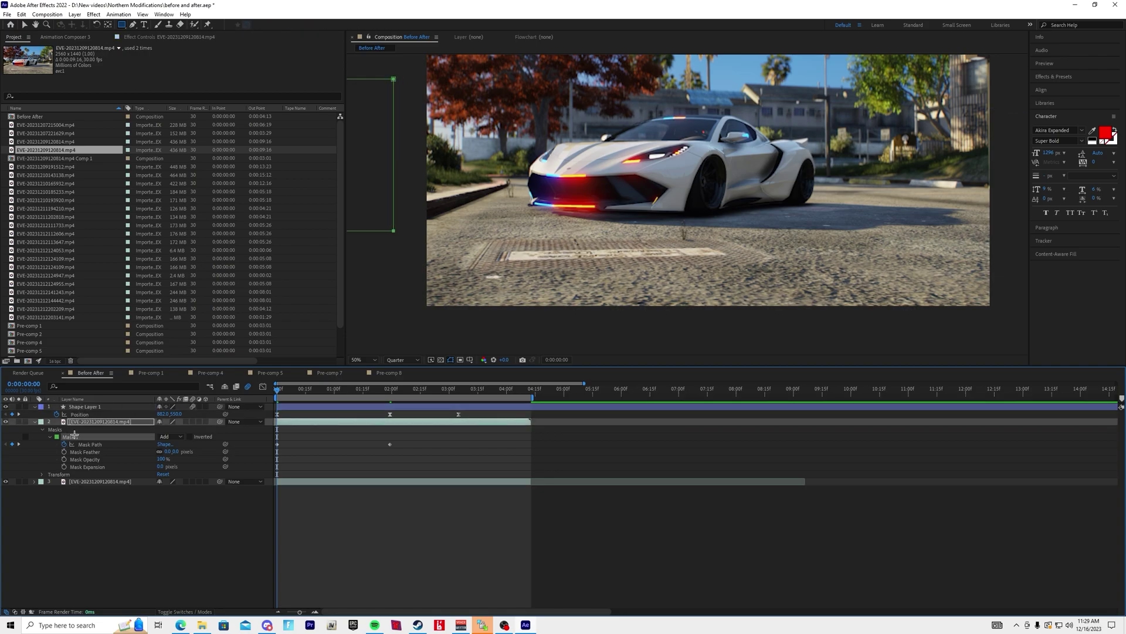
pyautogui.click(81, 407)
pyautogui.click(78, 437)
pyautogui.click(88, 407)
pyautogui.click(85, 421)
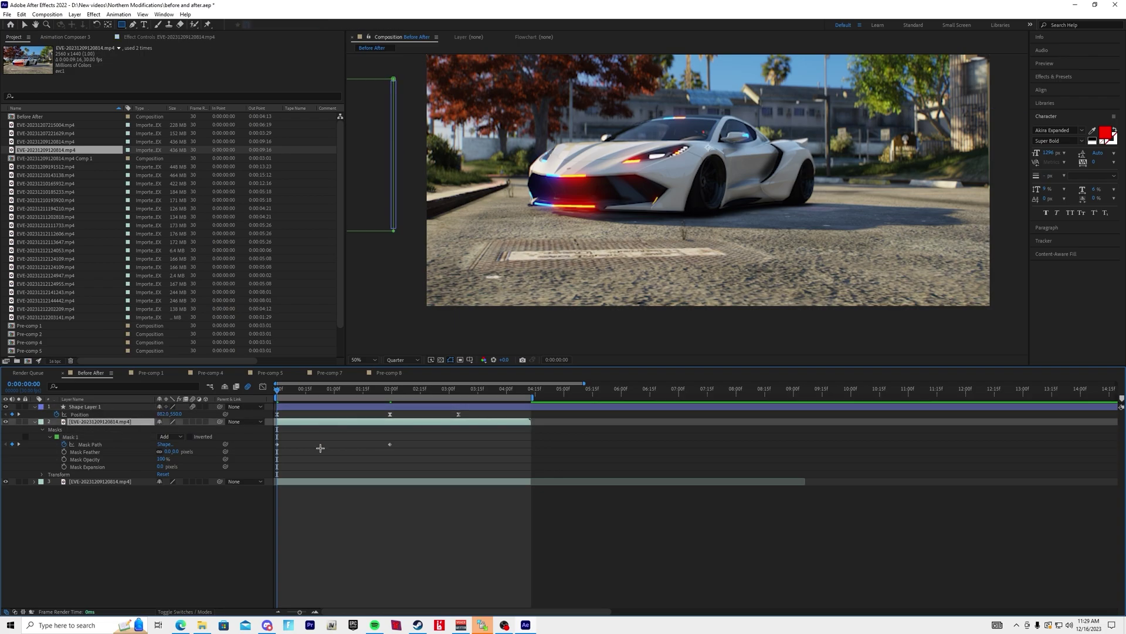
# Copy the first Mask Path keyframe to 0:00:03:05, apply Easy Ease to all three Mask Path keyframes and save the project.
pyautogui.moveTo(304, 445); pyautogui.dragTo(264, 443)
pyautogui.moveTo(282, 389); pyautogui.dragTo(459, 390)
pyautogui.moveTo(483, 446); pyautogui.dragTo(222, 440)
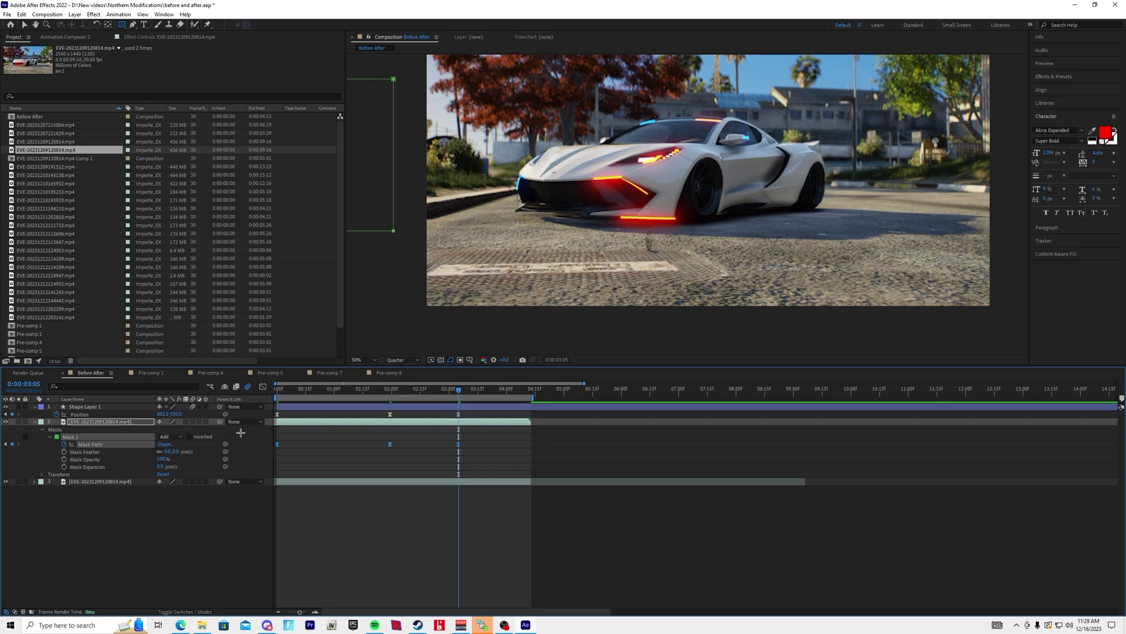
pyautogui.hotkey('ctrl', 's')
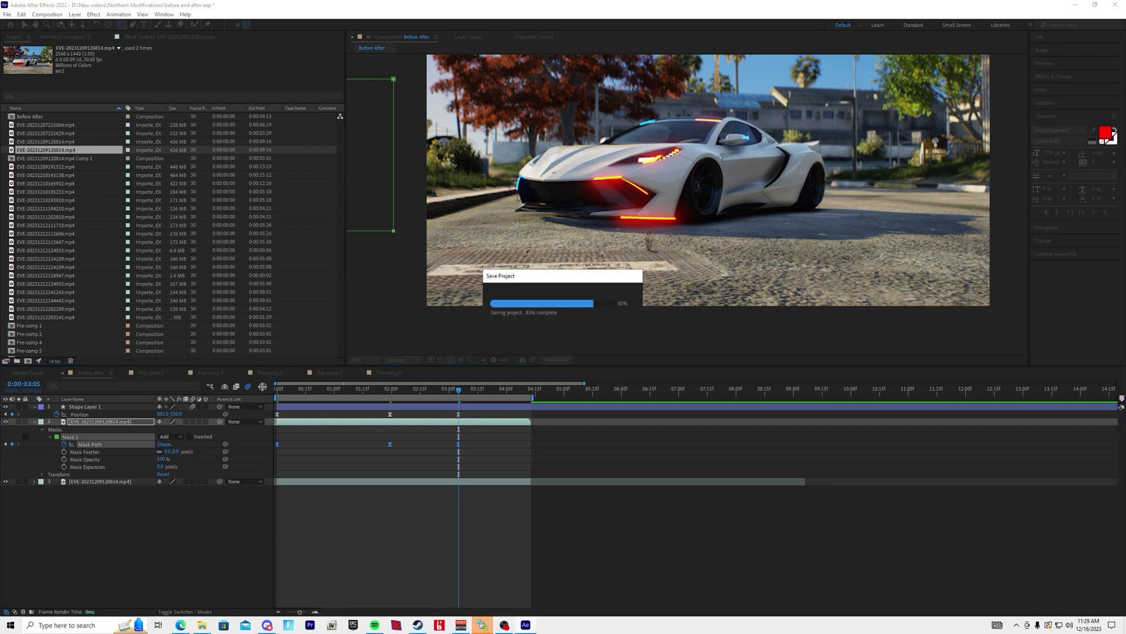
# Reshape the Mask Path speed graph into sharp peaks just after the first keyframe and just before the last one.
pyautogui.click(262, 386)
pyautogui.click(315, 612)
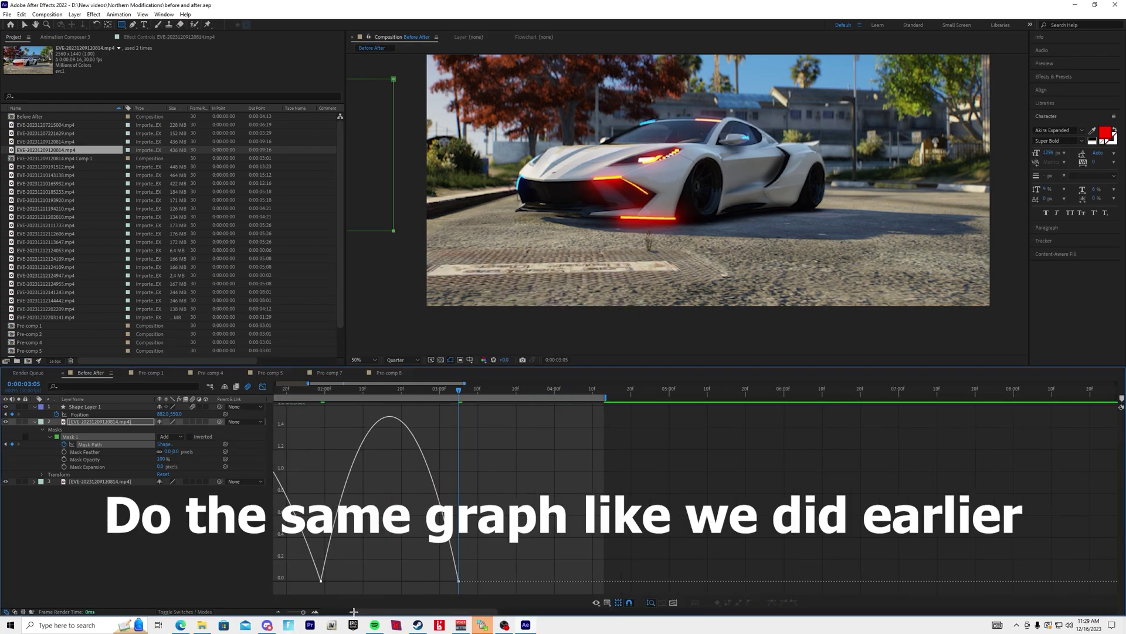
pyautogui.click(315, 611)
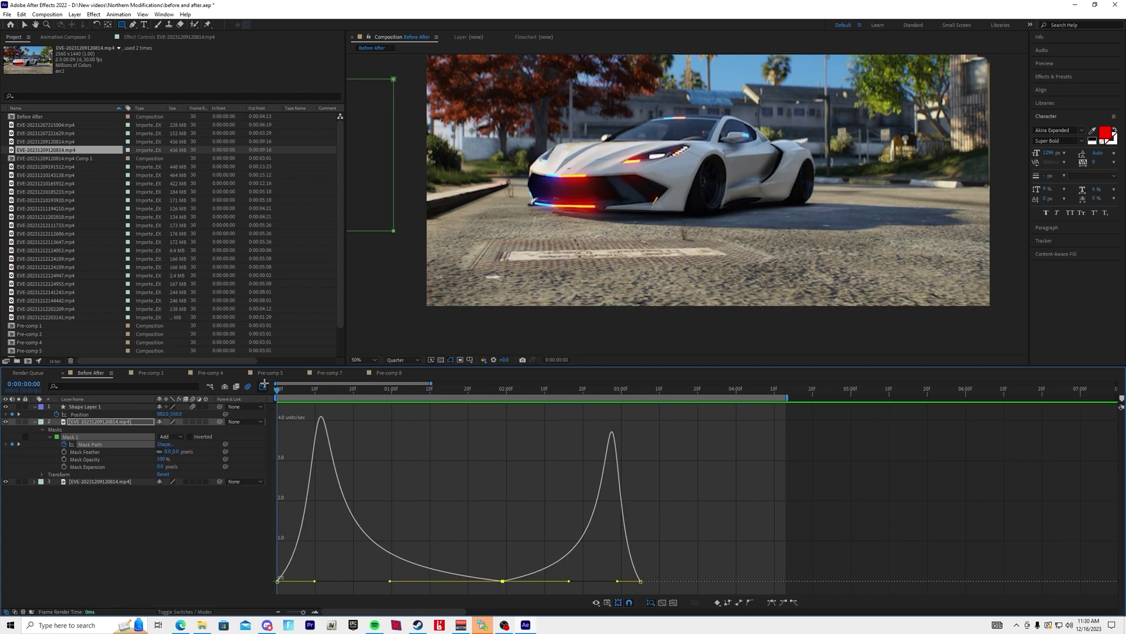
pyautogui.click(263, 386)
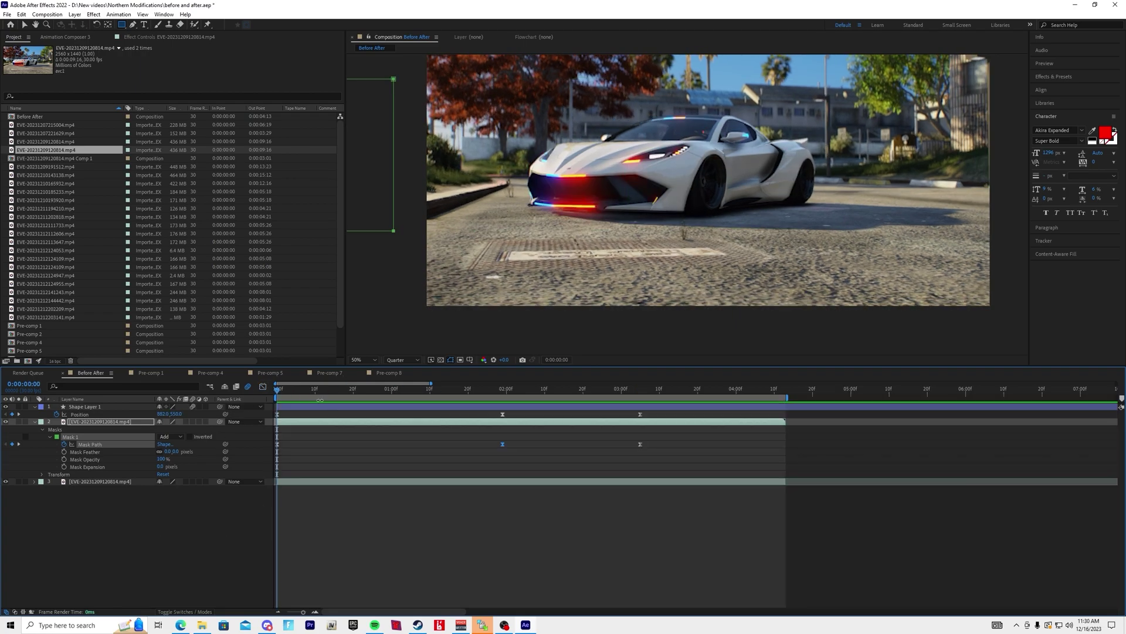
# Check the mask against the white bar at 0:00:00:12 and turn off motion blur for Shape Layer 1.
pyautogui.moveTo(280, 388); pyautogui.dragTo(321, 392)
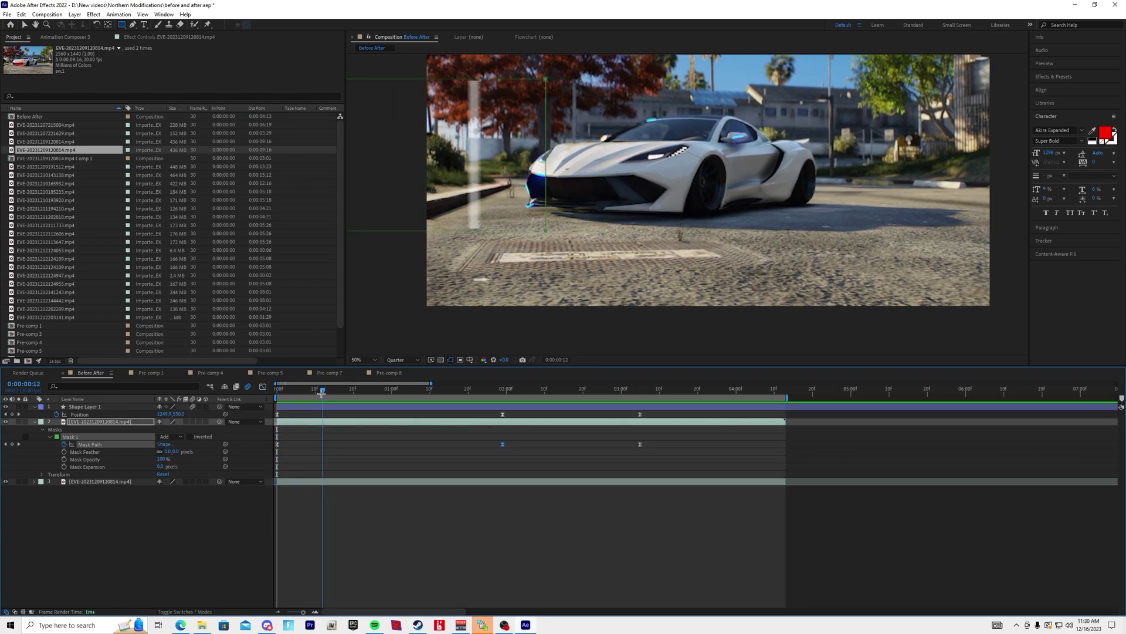
pyautogui.click(192, 406)
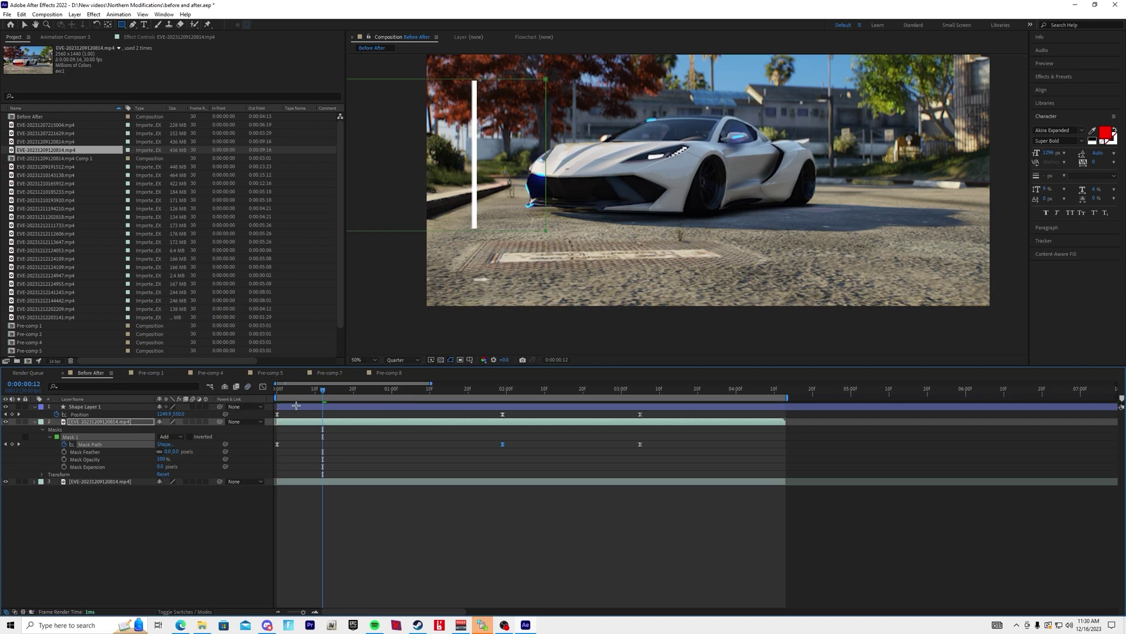
# At 0:00:00:09, nudge Mask 1 left until its right edge lines up with the white bar.
pyautogui.moveTo(323, 390)
pyautogui.mouseDown()
pyautogui.moveTo(289, 390)
pyautogui.moveTo(312, 390)
pyautogui.mouseUp()
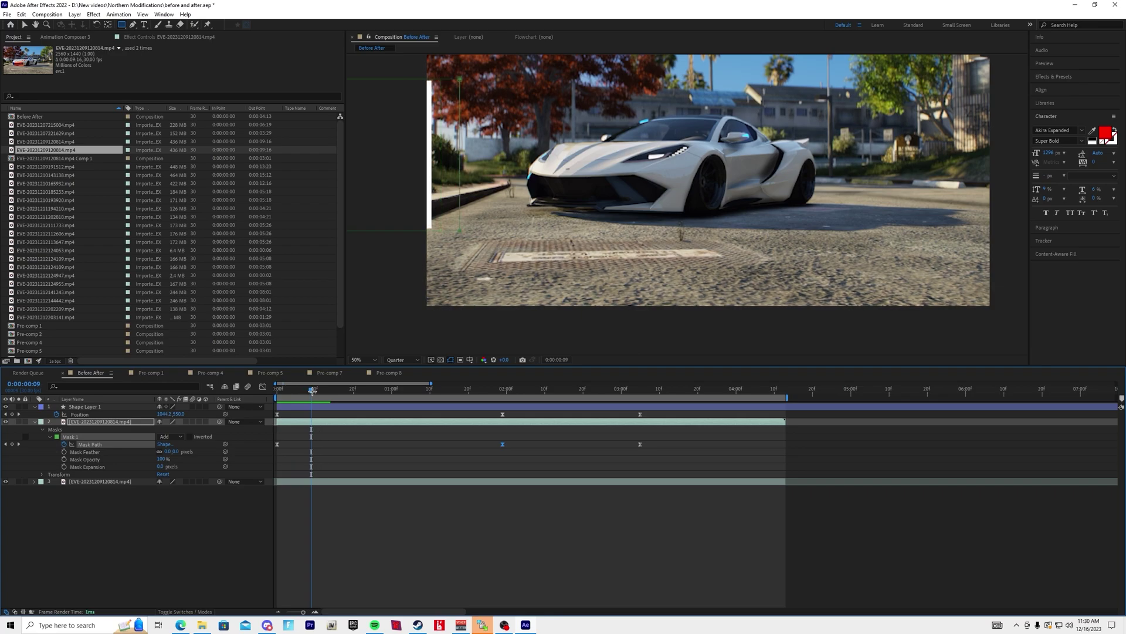
pyautogui.hotkey('shift', 'Left')
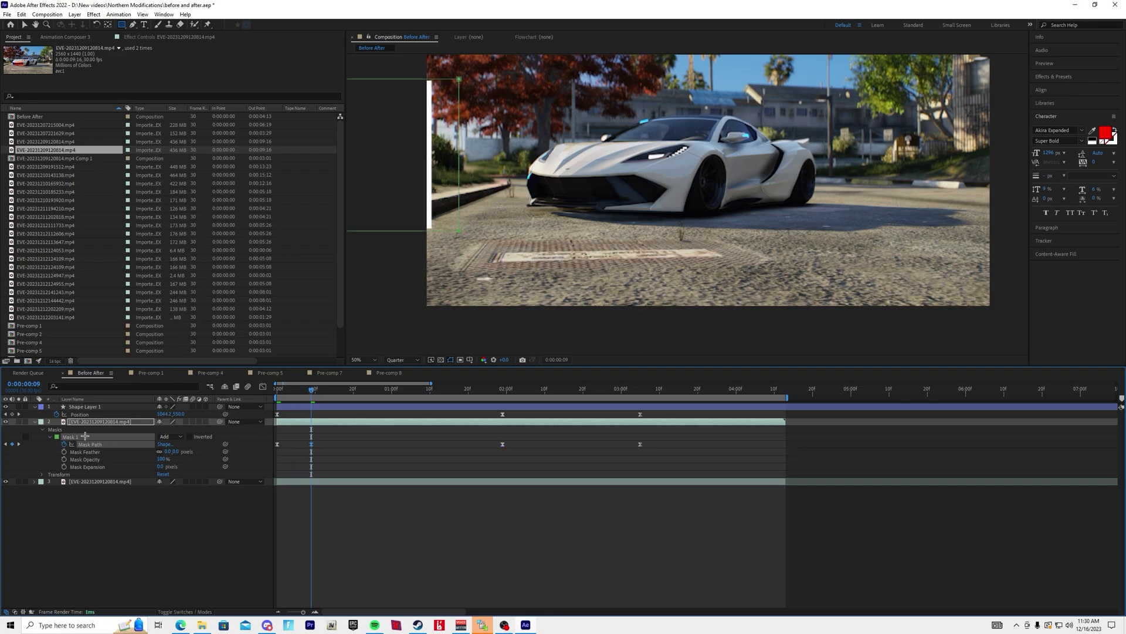
pyautogui.hotkey('shift', 'Left')
pyautogui.hotkey('shift', 'Left')
pyautogui.click(87, 420)
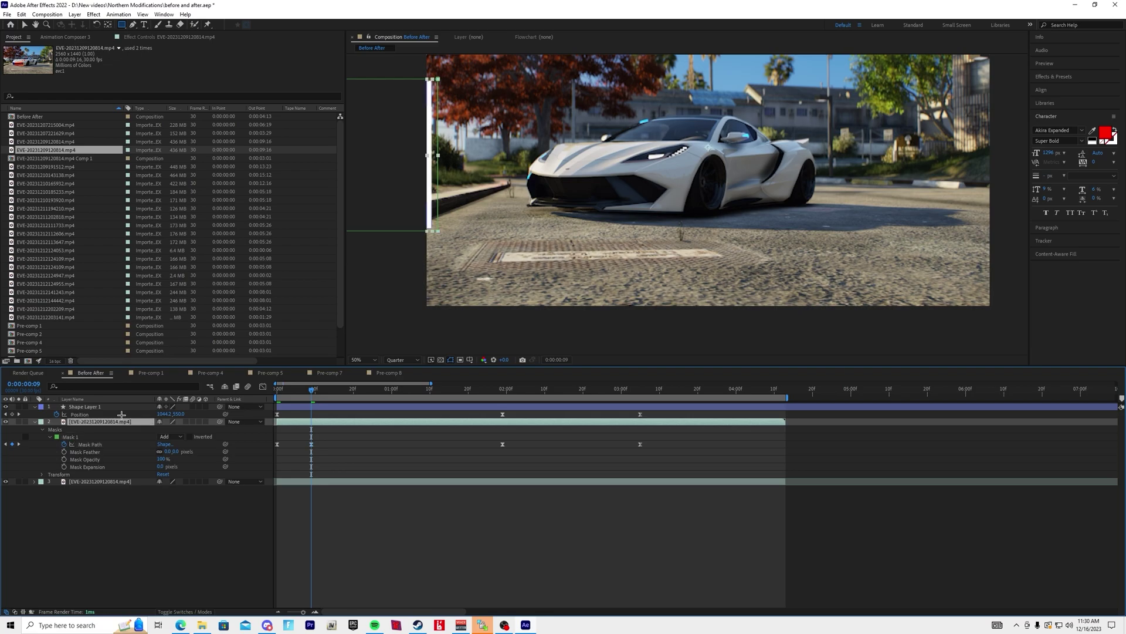
pyautogui.click(70, 437)
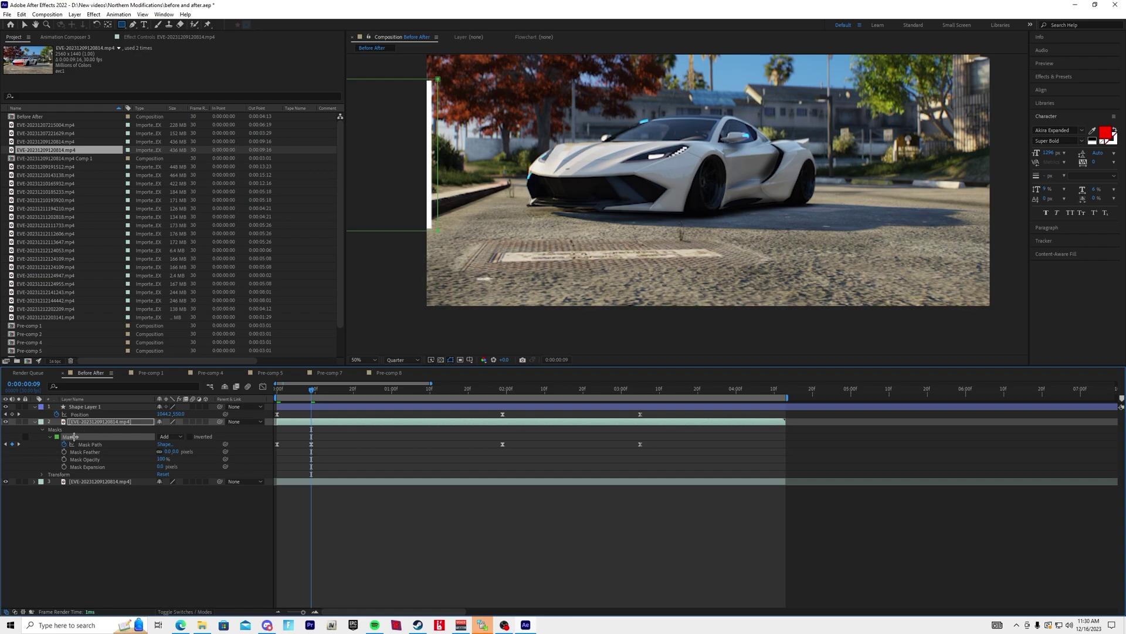
pyautogui.press('Left')
pyautogui.press('Left')
pyautogui.press('Left')
pyautogui.press('Left')
pyautogui.press('Left')
pyautogui.press('Left')
pyautogui.press('Left')
pyautogui.press('Left')
pyautogui.press('Left')
pyautogui.press('Left')
pyautogui.press('Left')
pyautogui.press('Left')
pyautogui.press('Left')
# Shift Mask 1 right frame by frame from 0:00:00:10 to 0:00:00:17, keeping its right edge on the white bar.
pyautogui.press('pagedown')
pyautogui.press('Right')
pyautogui.press('Right')
pyautogui.press('Right')
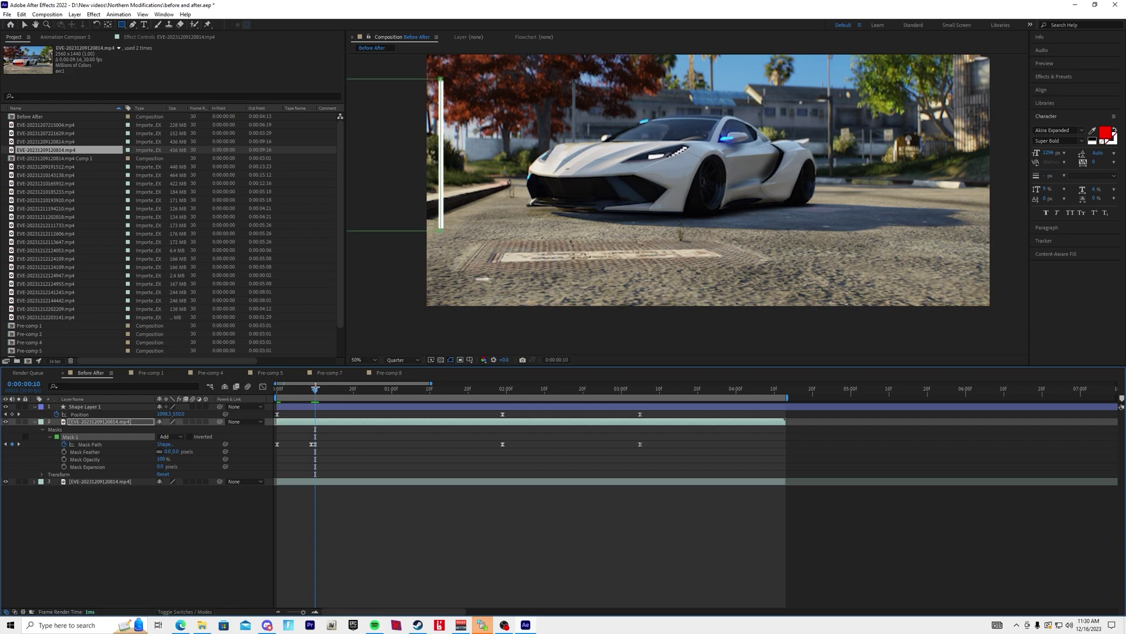
pyautogui.press('pagedown')
pyautogui.press('pagedown')
pyautogui.hotkey('shift', 'Right')
pyautogui.hotkey('shift', 'Right')
pyautogui.hotkey('shift', 'Right')
pyautogui.press('pagedown')
pyautogui.hotkey('shift', 'Right')
pyautogui.hotkey('shift', 'Right')
pyautogui.hotkey('shift', 'Right')
pyautogui.press('pagedown')
pyautogui.hotkey('shift', 'Right')
pyautogui.hotkey('shift', 'Right')
pyautogui.hotkey('shift', 'Right')
pyautogui.press('pagedown')
pyautogui.hotkey('shift', 'Right')
pyautogui.hotkey('shift', 'Right')
pyautogui.hotkey('shift', 'Right')
pyautogui.press('pagedown')
pyautogui.hotkey('shift', 'Right')
pyautogui.hotkey('shift', 'Right')
pyautogui.hotkey('shift', 'Right')
pyautogui.press('pagedown')
pyautogui.hotkey('shift', 'Right')
pyautogui.hotkey('shift', 'Right')
pyautogui.hotkey('shift', 'Right')
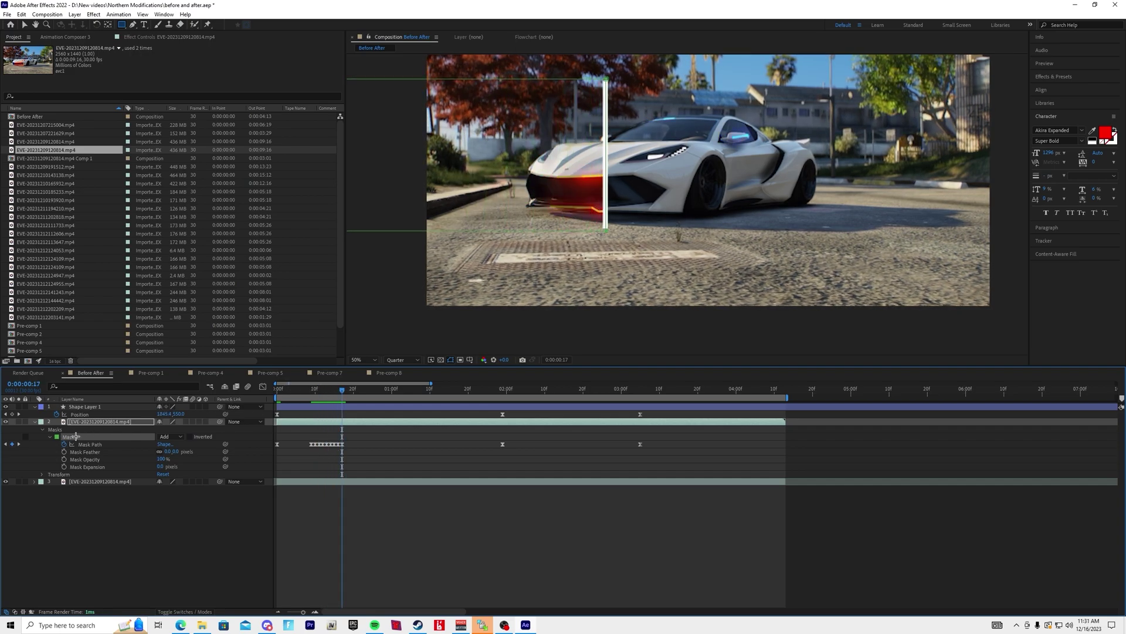
# Keep Mask 1's right edge aligned with the white bar on every frame from 0:00:00:18 to 0:00:00:23.
pyautogui.press('pagedown')
pyautogui.hotkey('shift', 'Right')
pyautogui.hotkey('shift', 'Right')
pyautogui.hotkey('shift', 'Right')
pyautogui.press('pagedown')
pyautogui.hotkey('shift', 'Right')
pyautogui.hotkey('shift', 'Right')
pyautogui.hotkey('shift', 'Right')
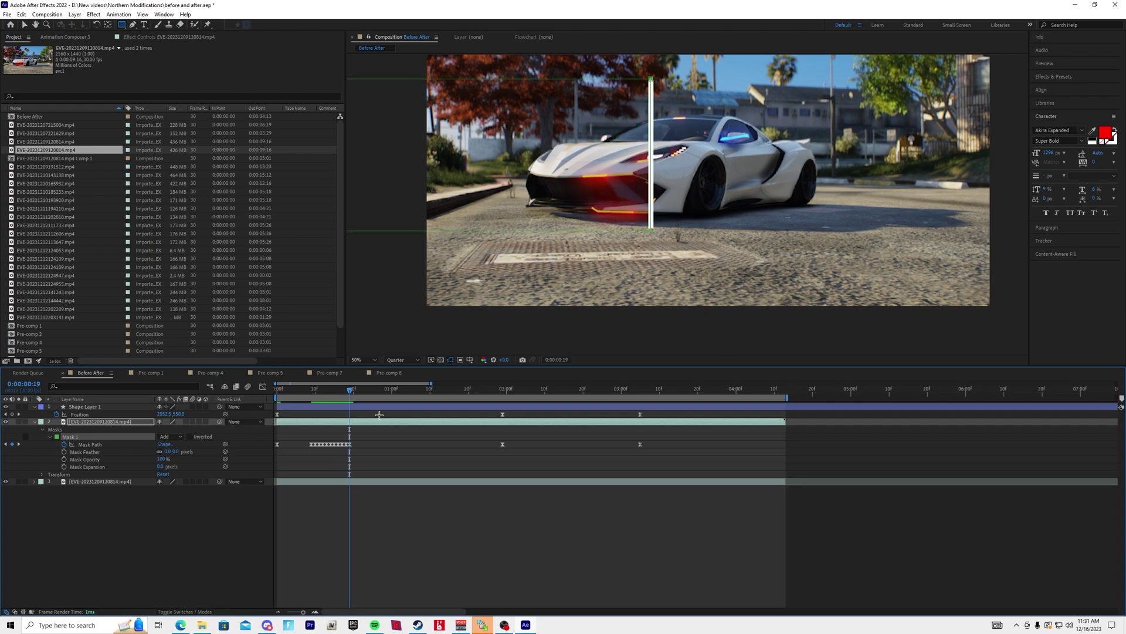
pyautogui.press('pagedown')
pyautogui.hotkey('shift', 'Right')
pyautogui.hotkey('shift', 'Right')
pyautogui.hotkey('shift', 'Right')
pyautogui.press('pagedown')
pyautogui.hotkey('shift', 'Right')
pyautogui.hotkey('shift', 'Right')
pyautogui.hotkey('shift', 'Right')
pyautogui.press('pagedown')
pyautogui.hotkey('shift', 'Right')
pyautogui.hotkey('shift', 'Right')
pyautogui.hotkey('shift', 'Right')
pyautogui.press('pagedown')
pyautogui.hotkey('shift', 'Right')
pyautogui.hotkey('shift', 'Right')
pyautogui.hotkey('shift', 'Right')
# Move Mask 1 right on each frame from 0:00:00:24 to 0:00:01:05 so its right edge follows the white bar.
pyautogui.press('pagedown')
pyautogui.hotkey('shift', 'Right')
pyautogui.hotkey('shift', 'Right')
pyautogui.hotkey('shift', 'Right')
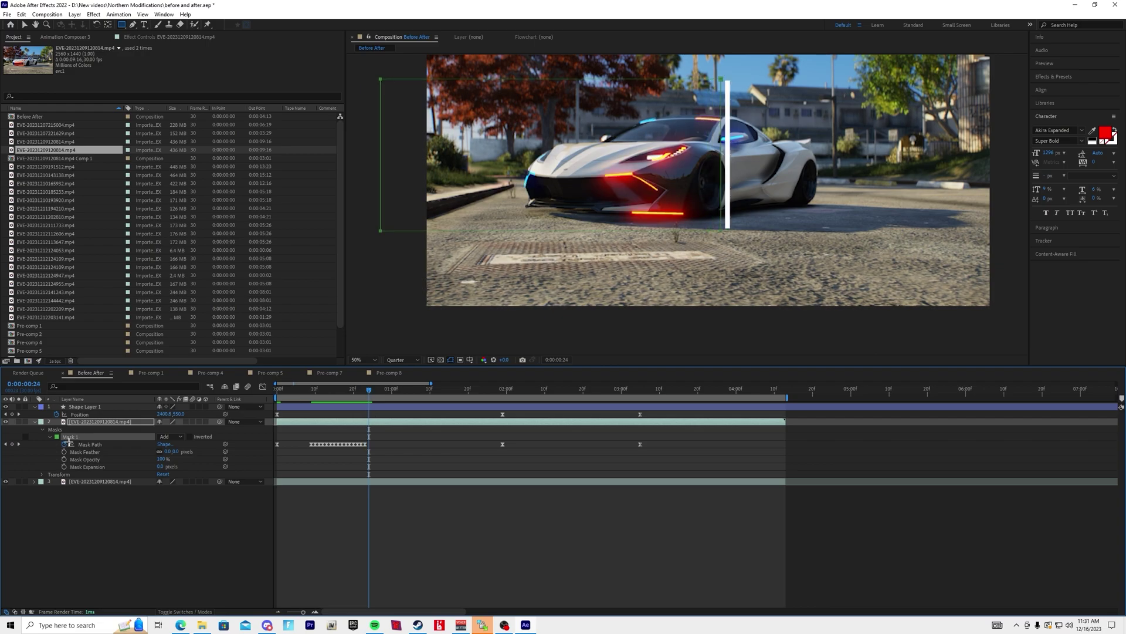
pyautogui.press('pagedown')
pyautogui.hotkey('shift', 'Right')
pyautogui.hotkey('shift', 'Right')
pyautogui.hotkey('shift', 'Right')
pyautogui.press('pagedown')
pyautogui.hotkey('shift', 'Right')
pyautogui.hotkey('shift', 'Right')
pyautogui.hotkey('shift', 'Right')
pyautogui.press('pagedown')
pyautogui.hotkey('shift', 'Right')
pyautogui.hotkey('shift', 'Right')
pyautogui.hotkey('shift', 'Right')
pyautogui.press('pagedown')
pyautogui.hotkey('shift', 'Right')
pyautogui.hotkey('shift', 'Right')
pyautogui.hotkey('shift', 'Right')
pyautogui.hotkey('shift', 'Right')
pyautogui.hotkey('shift', 'Right')
pyautogui.hotkey('shift', 'Right')
pyautogui.press('pagedown')
pyautogui.hotkey('shift', 'Right')
pyautogui.hotkey('shift', 'Right')
pyautogui.hotkey('shift', 'Right')
pyautogui.press('pagedown')
pyautogui.hotkey('shift', 'Right')
pyautogui.hotkey('shift', 'Right')
pyautogui.hotkey('shift', 'Right')
pyautogui.press('pagedown')
pyautogui.hotkey('shift', 'Right')
pyautogui.hotkey('shift', 'Right')
pyautogui.hotkey('shift', 'Right')
pyautogui.press('pagedown')
pyautogui.hotkey('shift', 'Right')
pyautogui.hotkey('shift', 'Right')
pyautogui.hotkey('shift', 'Right')
pyautogui.press('pagedown')
pyautogui.hotkey('shift', 'Right')
pyautogui.hotkey('shift', 'Right')
pyautogui.hotkey('shift', 'Right')
pyautogui.press('pagedown')
pyautogui.hotkey('shift', 'Right')
pyautogui.hotkey('shift', 'Right')
pyautogui.hotkey('shift', 'Right')
pyautogui.press('pagedown')
pyautogui.hotkey('shift', 'Right')
pyautogui.hotkey('shift', 'Right')
pyautogui.hotkey('shift', 'Right')
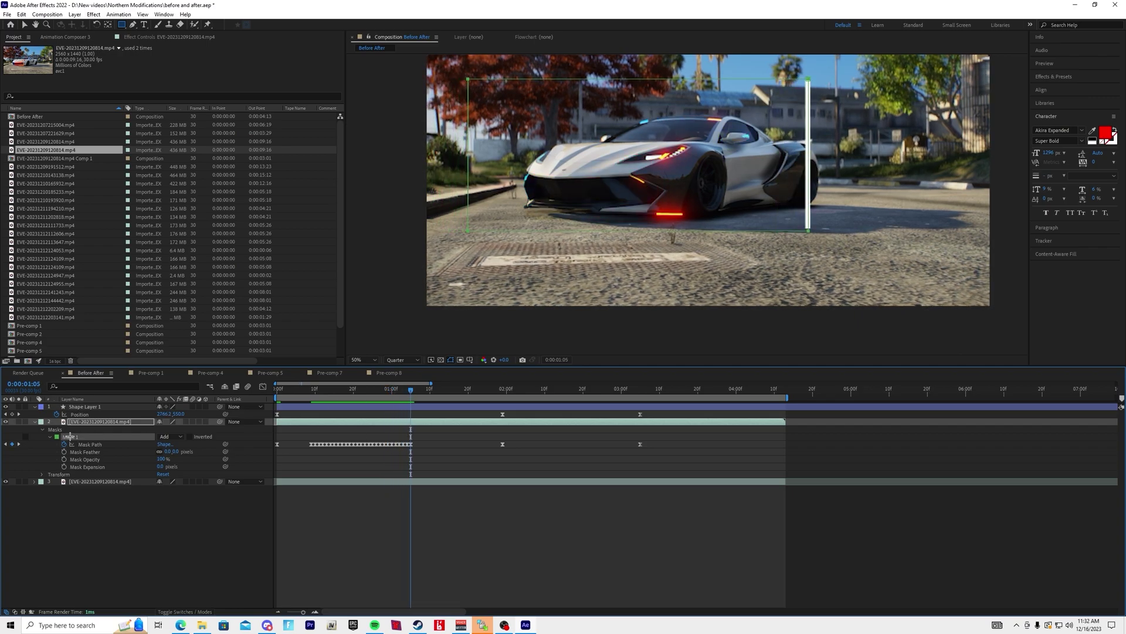
# Shift Mask 1 right on each frame from 0:00:01:06 to 0:00:01:12, keeping its right edge on the white bar.
pyautogui.press('pagedown')
pyautogui.hotkey('shift', 'Right')
pyautogui.hotkey('shift', 'Right')
pyautogui.hotkey('shift', 'Right')
pyautogui.press('pagedown')
pyautogui.hotkey('shift', 'Right')
pyautogui.hotkey('shift', 'Right')
pyautogui.hotkey('shift', 'Right')
pyautogui.press('pagedown')
pyautogui.hotkey('shift', 'Right')
pyautogui.hotkey('shift', 'Right')
pyautogui.hotkey('shift', 'Right')
pyautogui.press('pagedown')
pyautogui.hotkey('shift', 'Right')
pyautogui.hotkey('shift', 'Right')
pyautogui.hotkey('shift', 'Right')
pyautogui.press('pagedown')
pyautogui.hotkey('shift', 'Right')
pyautogui.hotkey('shift', 'Right')
pyautogui.hotkey('shift', 'Right')
pyautogui.click(437, 388)
pyautogui.hotkey('shift', 'Right')
pyautogui.hotkey('shift', 'Right')
# Align Mask 1's right edge with the slowing white bar at selected frames between 0:00:01:14 and 0:00:01:23.
pyautogui.moveTo(437, 388); pyautogui.dragTo(467, 390)
pyautogui.hotkey('shift', 'Right')
pyautogui.hotkey('shift', 'Right')
pyautogui.press('pagedown')
pyautogui.press('pagedown')
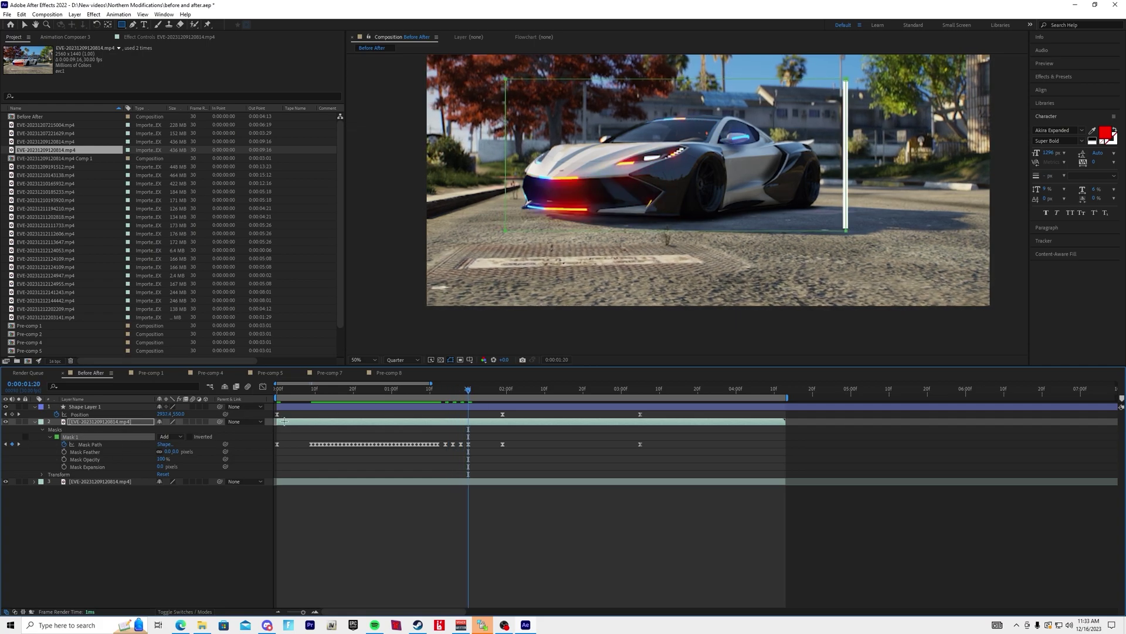
pyautogui.press('pagedown')
pyautogui.hotkey('shift', 'Right')
pyautogui.press('pagedown')
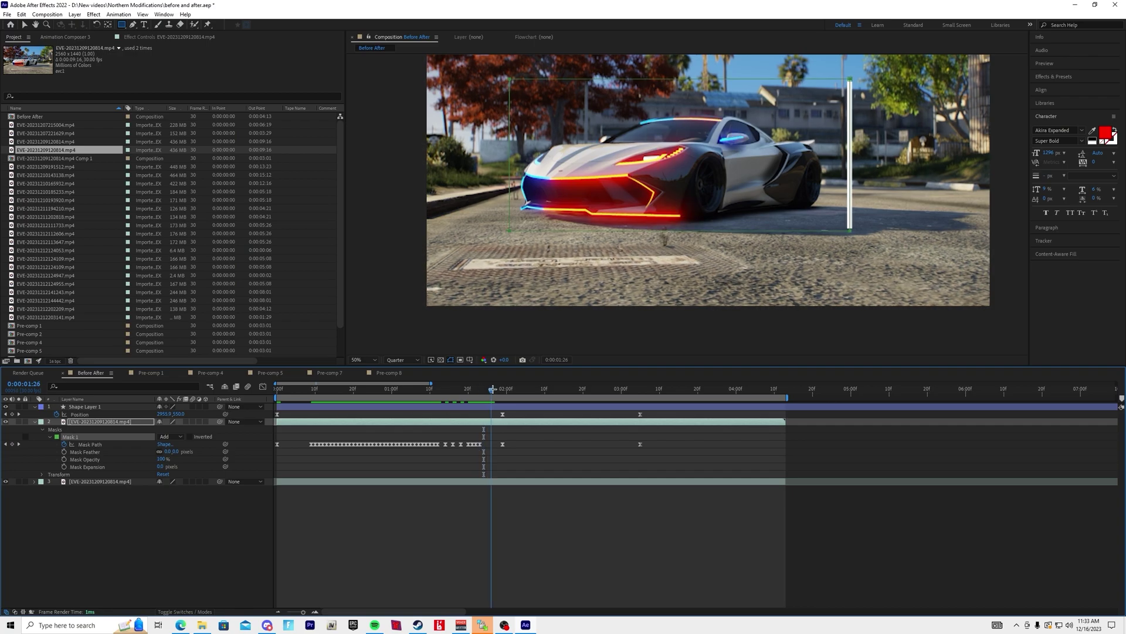
# Play the wipe from the start to check how Mask 1 follows the white bar in both directions.
pyautogui.press('Home')
pyautogui.press('space')
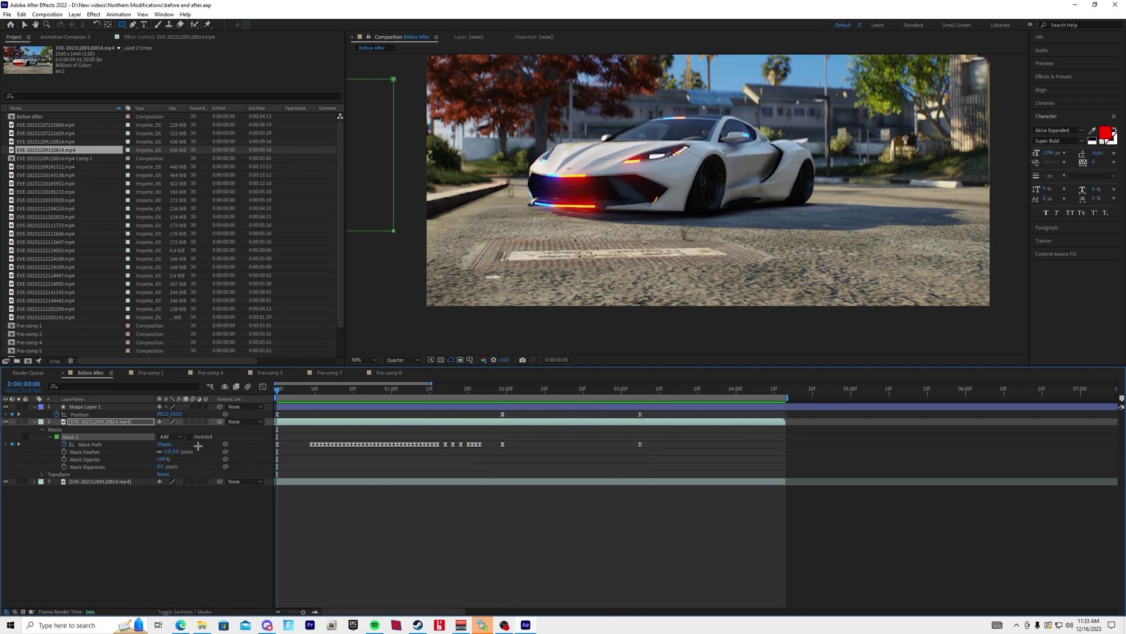
pyautogui.press('Home')
pyautogui.press('space')
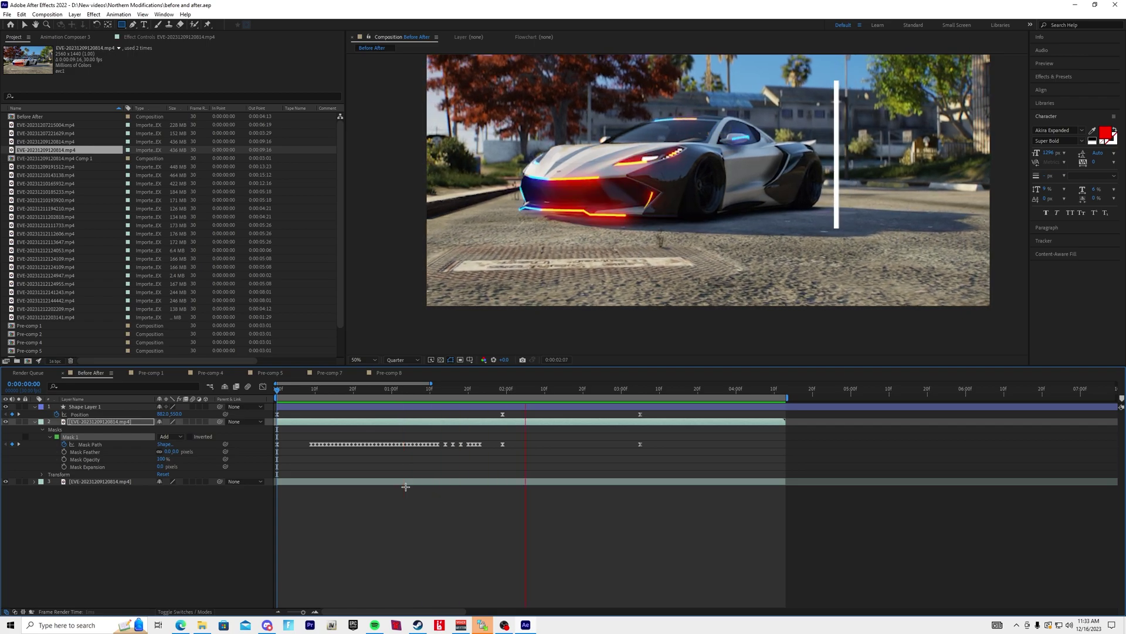
pyautogui.press('space')
pyautogui.press('Home')
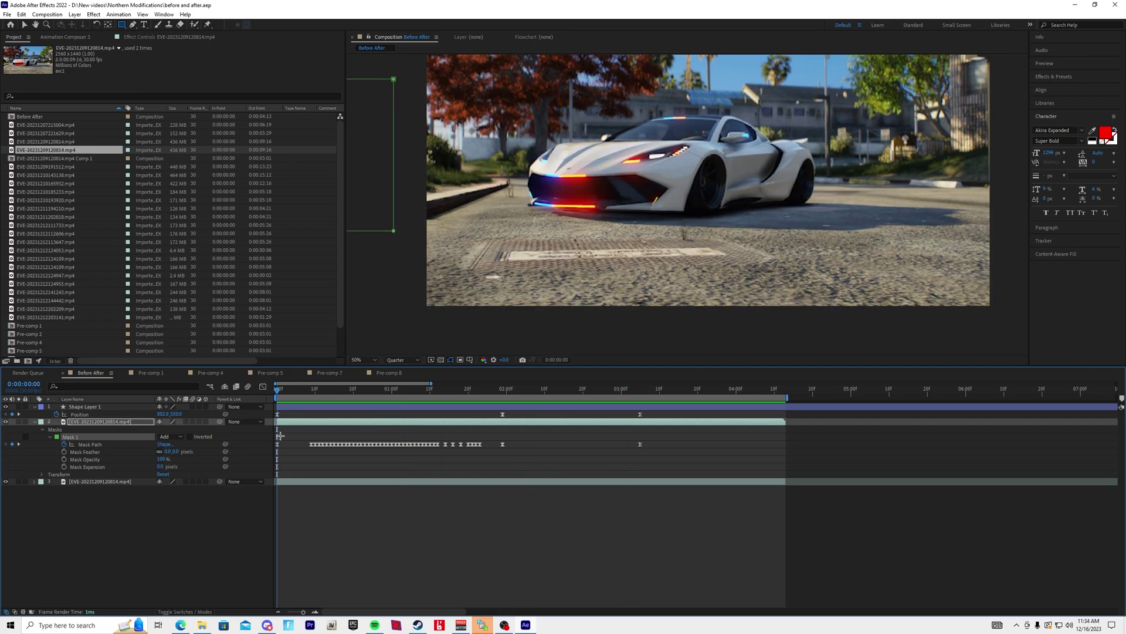
pyautogui.press('space')
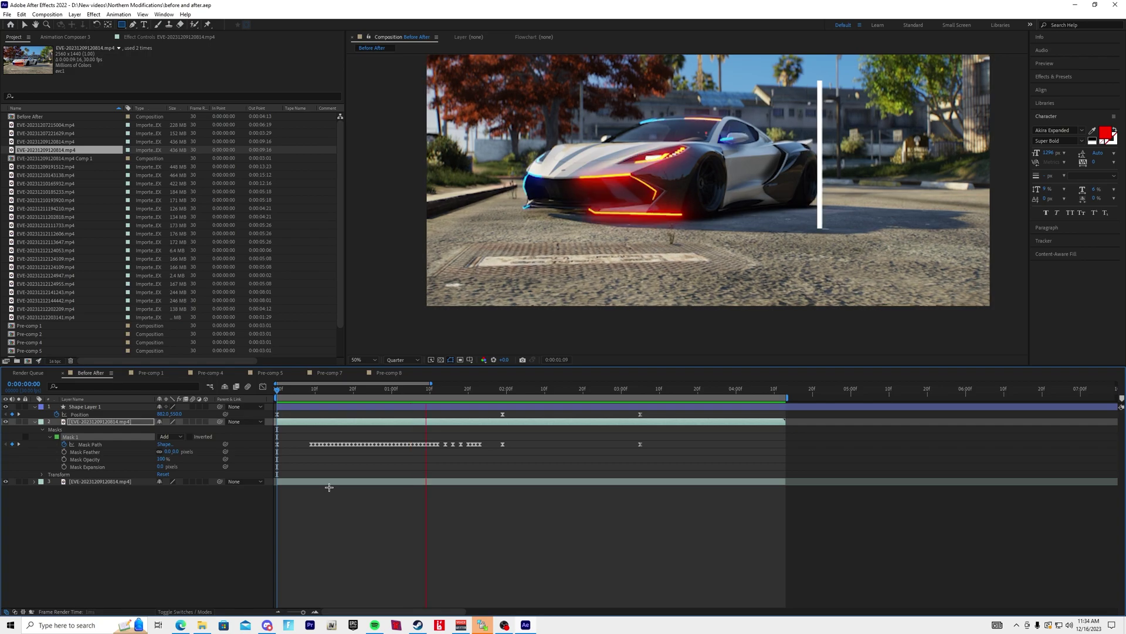
pyautogui.press('space')
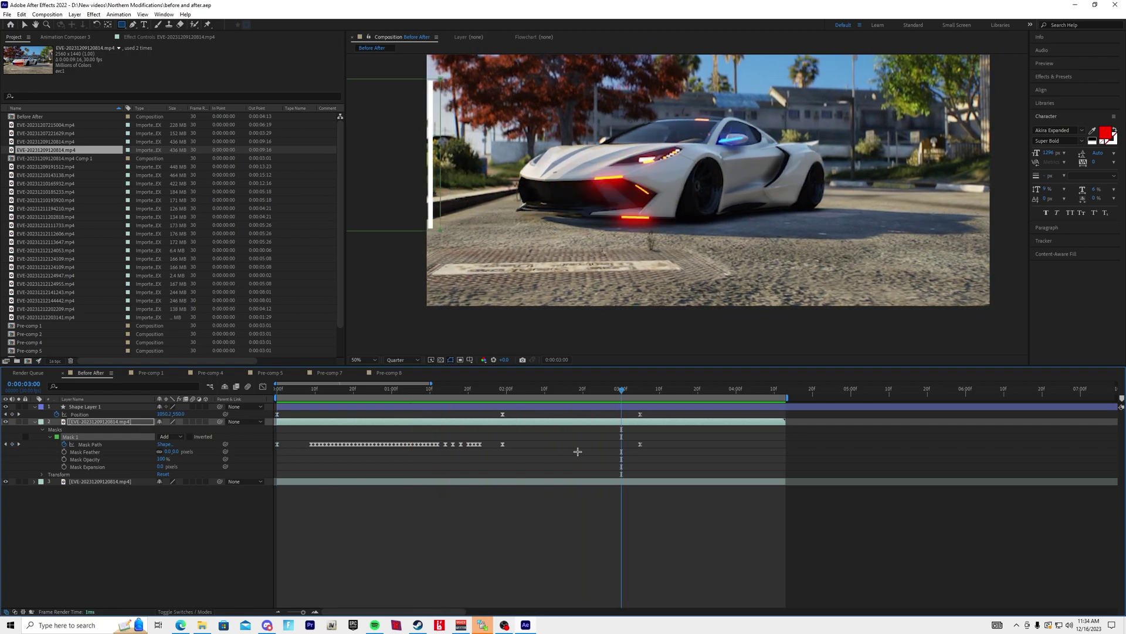
# Move Mask 1 left on each frame from 0:00:02:03 to 0:00:02:09 to follow the returning white bar.
pyautogui.moveTo(636, 395); pyautogui.dragTo(504, 403)
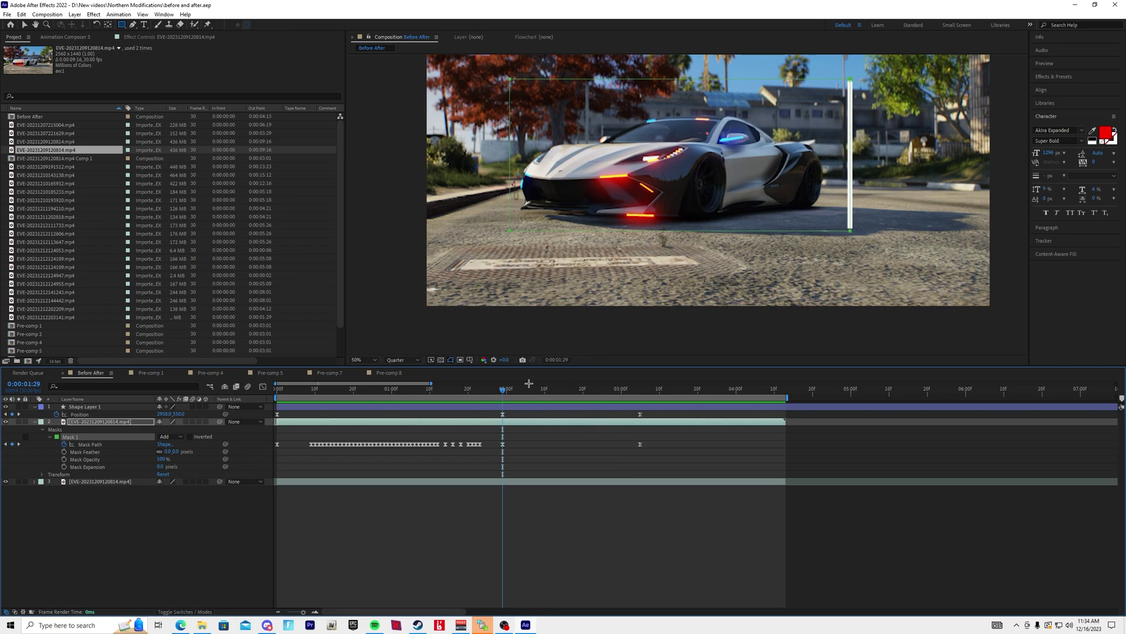
pyautogui.press('pagedown')
pyautogui.press('pagedown')
pyautogui.press('pagedown')
pyautogui.press('pagedown')
pyautogui.press('pagedown')
pyautogui.press('Left')
pyautogui.press('Left')
pyautogui.press('pagedown')
pyautogui.press('Left')
pyautogui.press('pagedown')
pyautogui.press('Left')
pyautogui.press('pagedown')
pyautogui.press('Left')
pyautogui.press('pagedown')
pyautogui.press('Left')
pyautogui.press('Left')
pyautogui.press('pagedown')
pyautogui.press('Left')
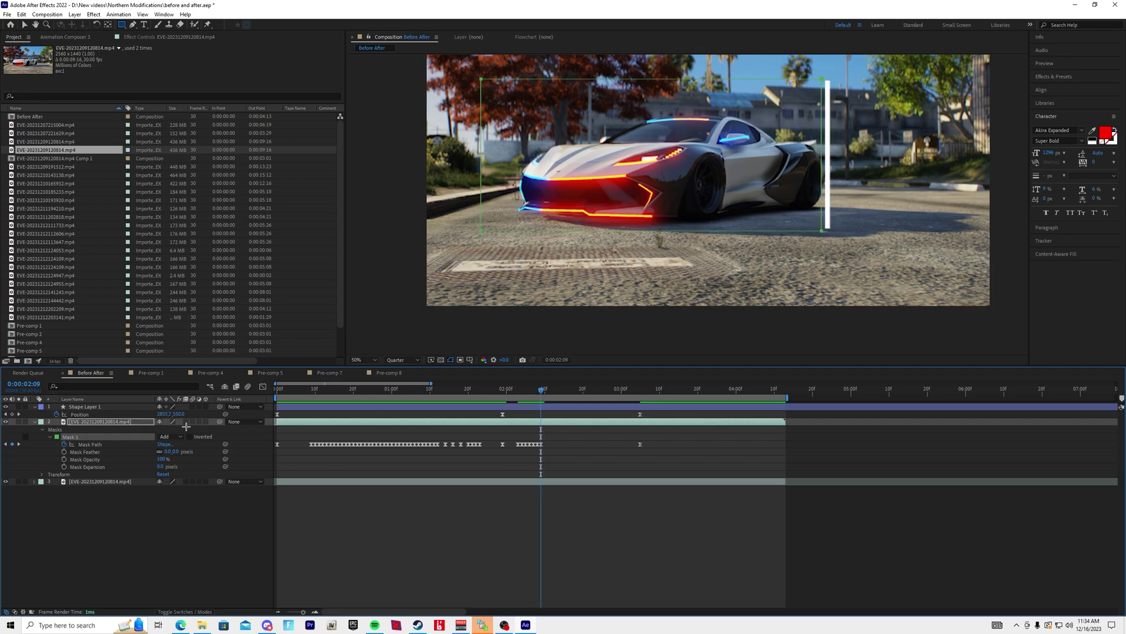
# Keep shifting Mask 1 left frame by frame from 0:00:02:10 to 0:00:03:01 so its right edge tracks the white bar.
pyautogui.press('pagedown')
pyautogui.press('Left')
pyautogui.press('pagedown')
pyautogui.press('Left')
pyautogui.press('Left')
pyautogui.press('pagedown')
pyautogui.press('Left')
pyautogui.press('pagedown')
pyautogui.press('Left')
pyautogui.press('pagedown')
pyautogui.press('Left')
pyautogui.press('Left')
pyautogui.press('pagedown')
pyautogui.press('Left')
pyautogui.press('pagedown')
pyautogui.press('Left')
pyautogui.press('pagedown')
pyautogui.press('Left')
pyautogui.press('Left')
pyautogui.press('pagedown')
pyautogui.press('Left')
pyautogui.press('pagedown')
pyautogui.press('Left')
pyautogui.press('pagedown')
pyautogui.press('Left')
pyautogui.press('pagedown')
pyautogui.press('Left')
pyautogui.press('pagedown')
pyautogui.press('Left')
pyautogui.press('pagedown')
pyautogui.press('Left')
pyautogui.press('pagedown')
pyautogui.press('Left')
pyautogui.press('pagedown')
pyautogui.press('Left')
pyautogui.press('pagedown')
pyautogui.press('Left')
pyautogui.press('pagedown')
pyautogui.press('Left')
pyautogui.press('pagedown')
pyautogui.press('Left')
pyautogui.press('pagedown')
pyautogui.press('Left')
pyautogui.press('pagedown')
pyautogui.press('Left')
pyautogui.press('pagedown')
pyautogui.press('Left')
pyautogui.press('Left')
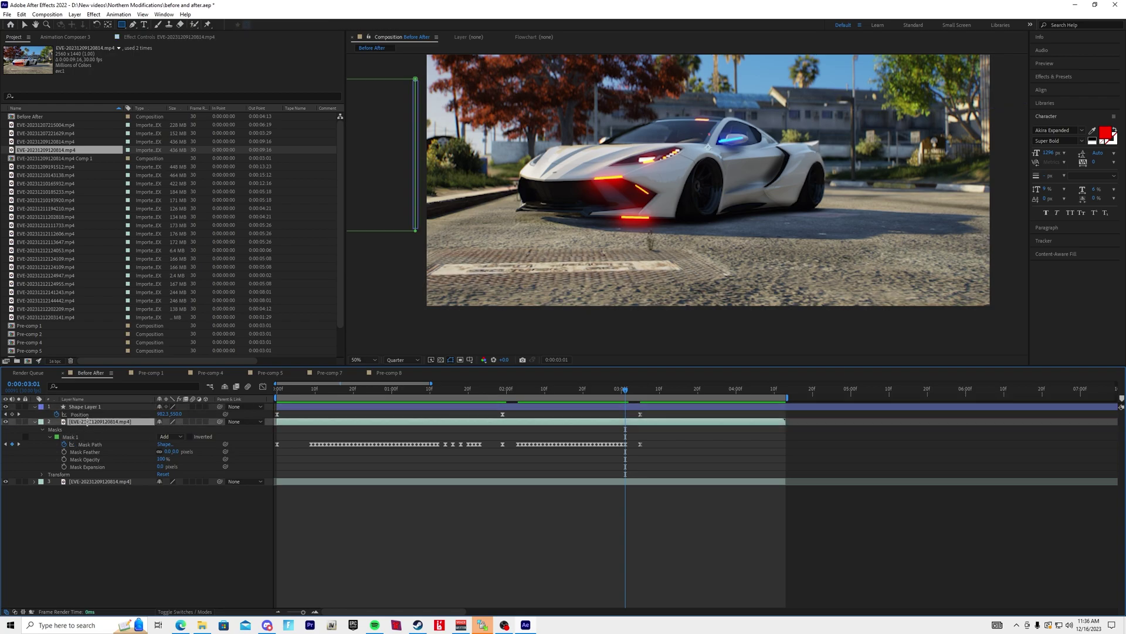
# Reselect Mask 1 and move it left on the remaining frames from 0:00:03:02 to 0:00:03:04.
pyautogui.press('pagedown')
pyautogui.click(81, 436)
pyautogui.press('Left')
pyautogui.press('pagedown')
pyautogui.press('Left')
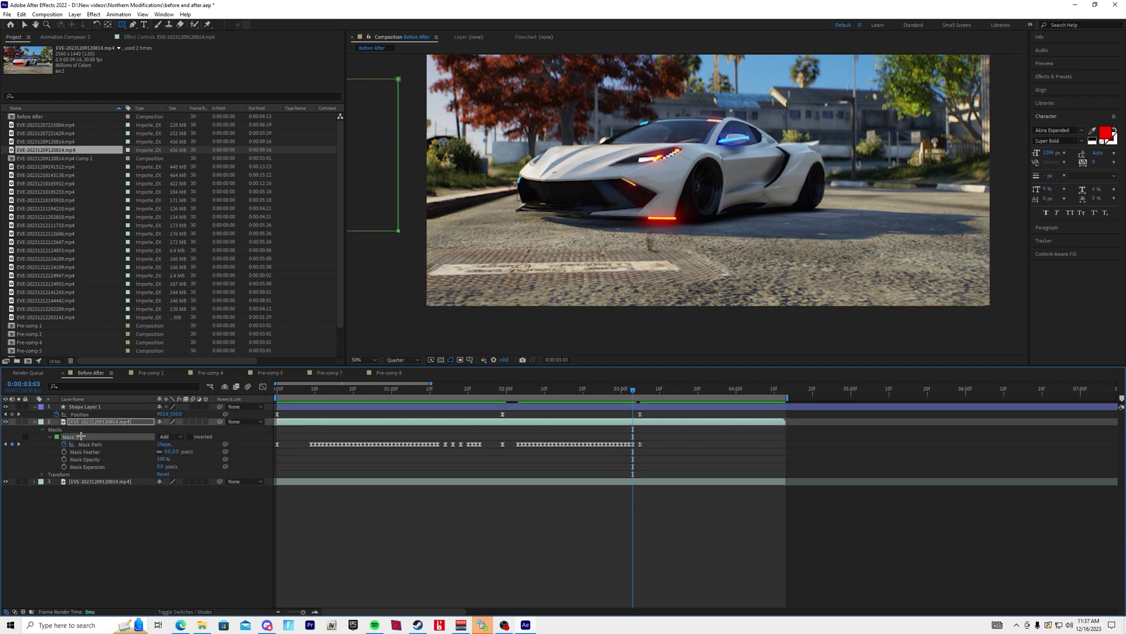
pyautogui.press('pagedown')
pyautogui.press('Left')
# Save the project and enable motion blur for the white bar's layer, Shape Layer 1.
pyautogui.press('Home')
pyautogui.hotkey('ctrl', 's')
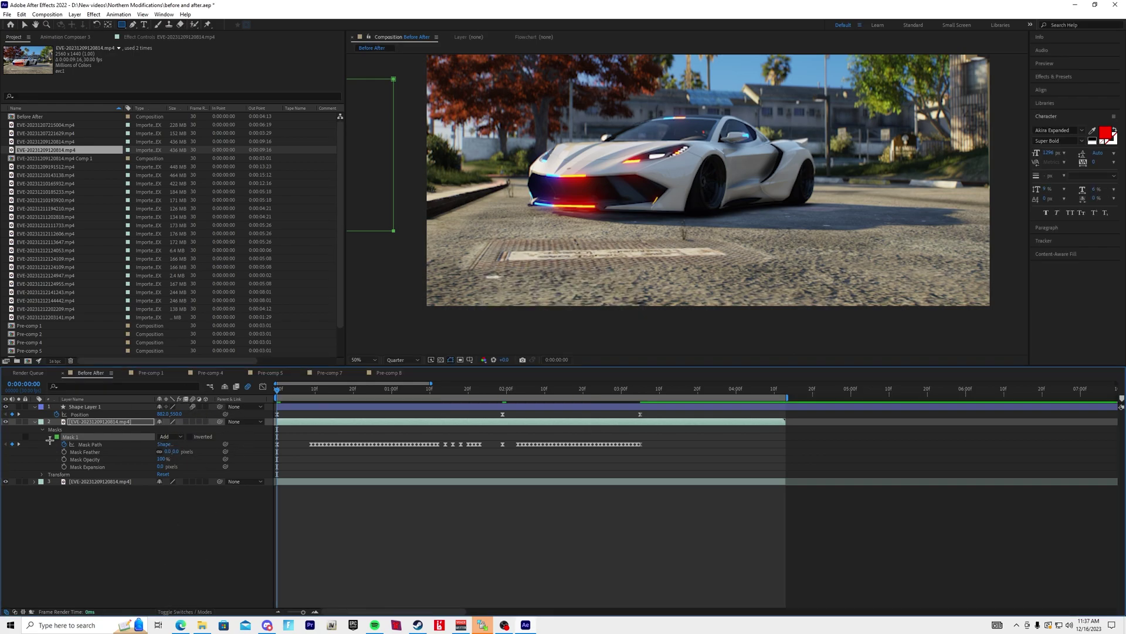
pyautogui.click(200, 612)
pyautogui.click(200, 612)
pyautogui.click(416, 525)
# Preview the wipe with motion blur from the start and save the project.
pyautogui.press('space')
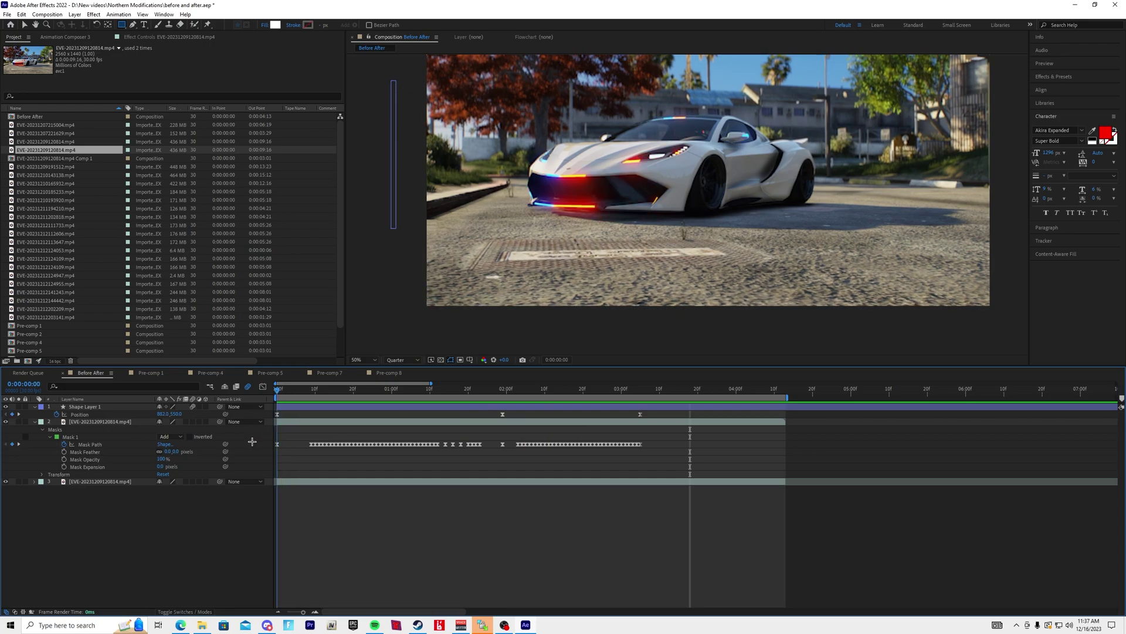
pyautogui.hotkey('ctrl', 's')
pyautogui.press('space')
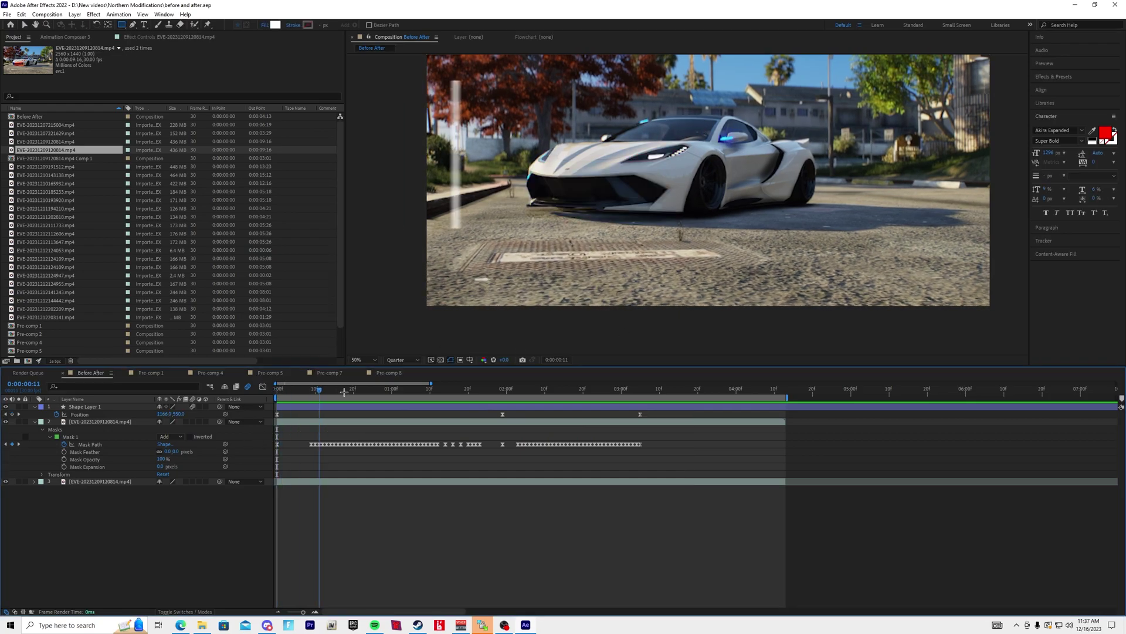
# Search the effects for "glow" and apply the Stylize Glow effect to Shape Layer 1.
pyautogui.click(1051, 77)
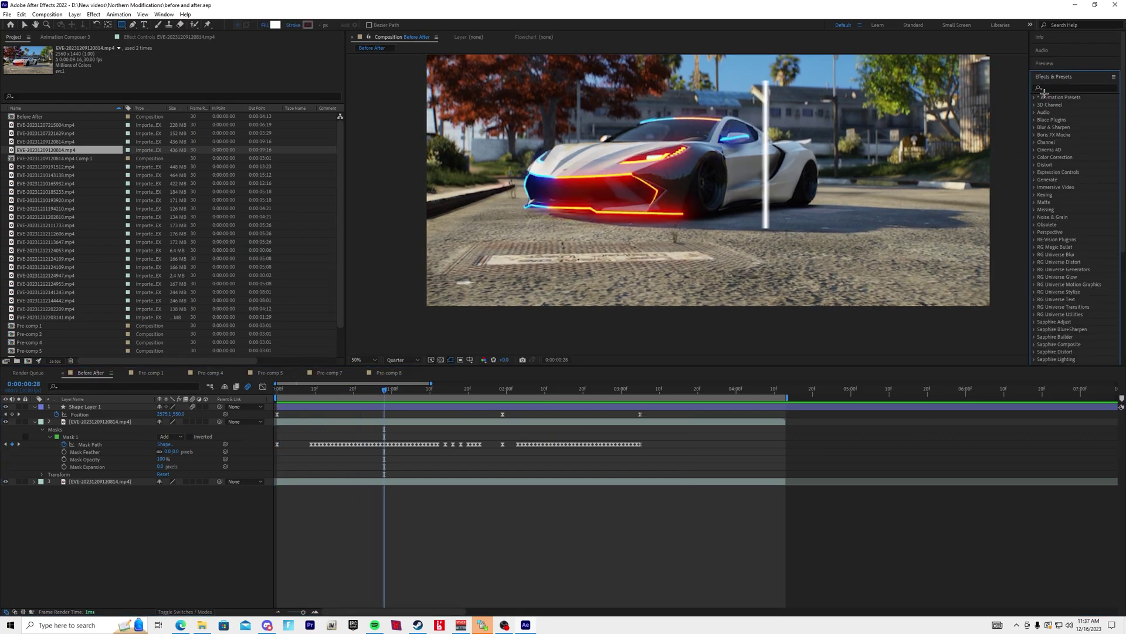
pyautogui.write('glow')
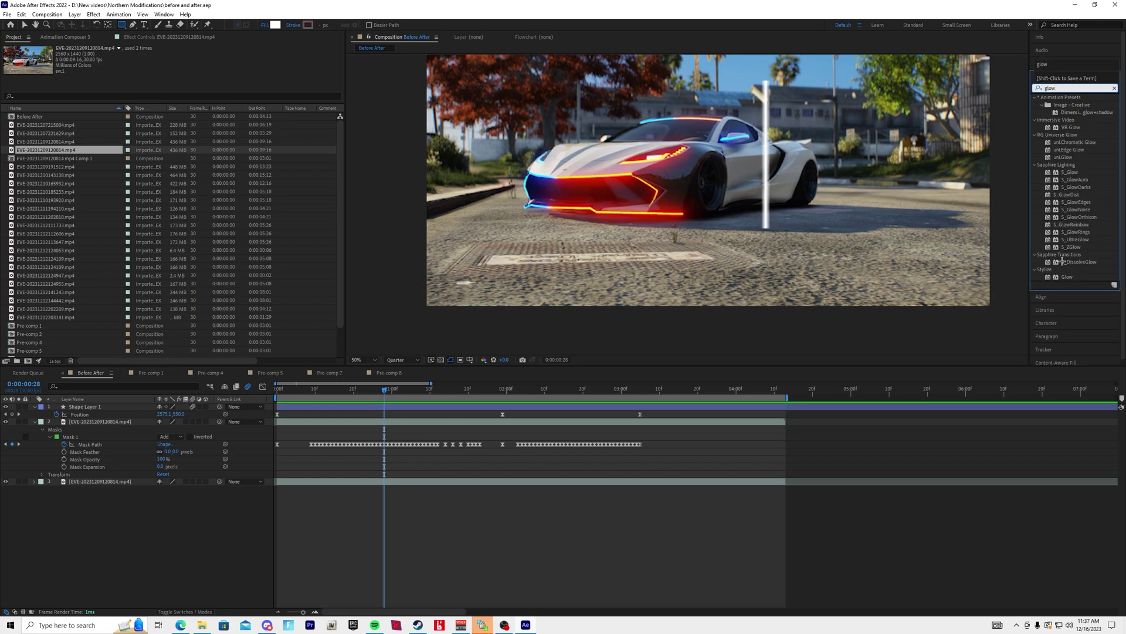
pyautogui.moveTo(1068, 278); pyautogui.dragTo(122, 406)
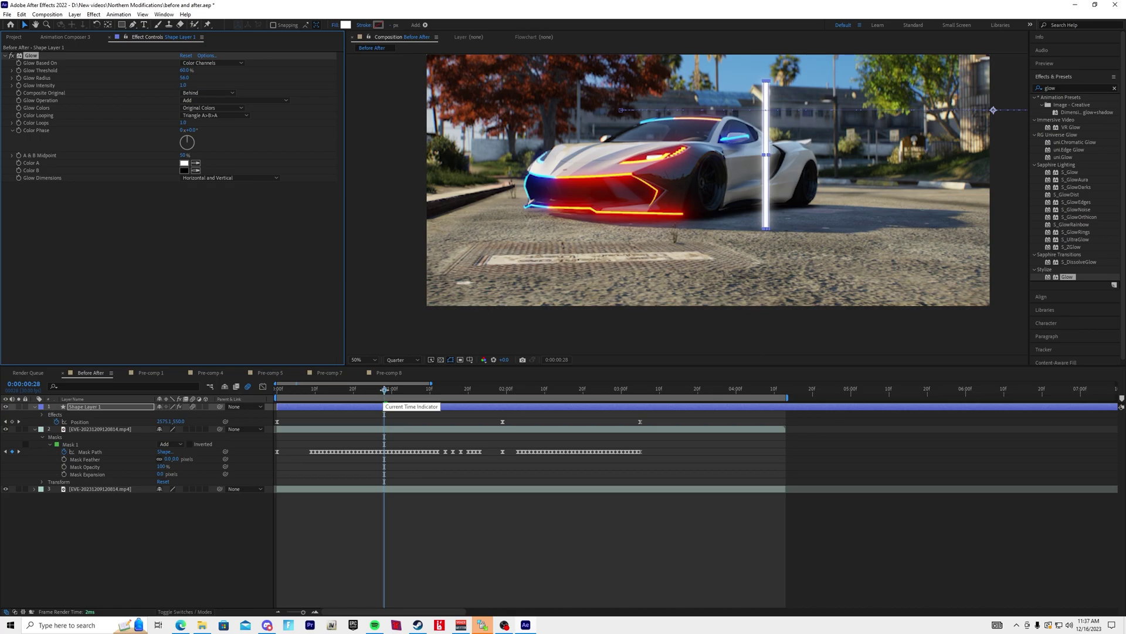
# Preview the wipe with the glowing bar from the start, stop at 0:00:01:03 and save the project.
pyautogui.press('Home')
pyautogui.press('space')
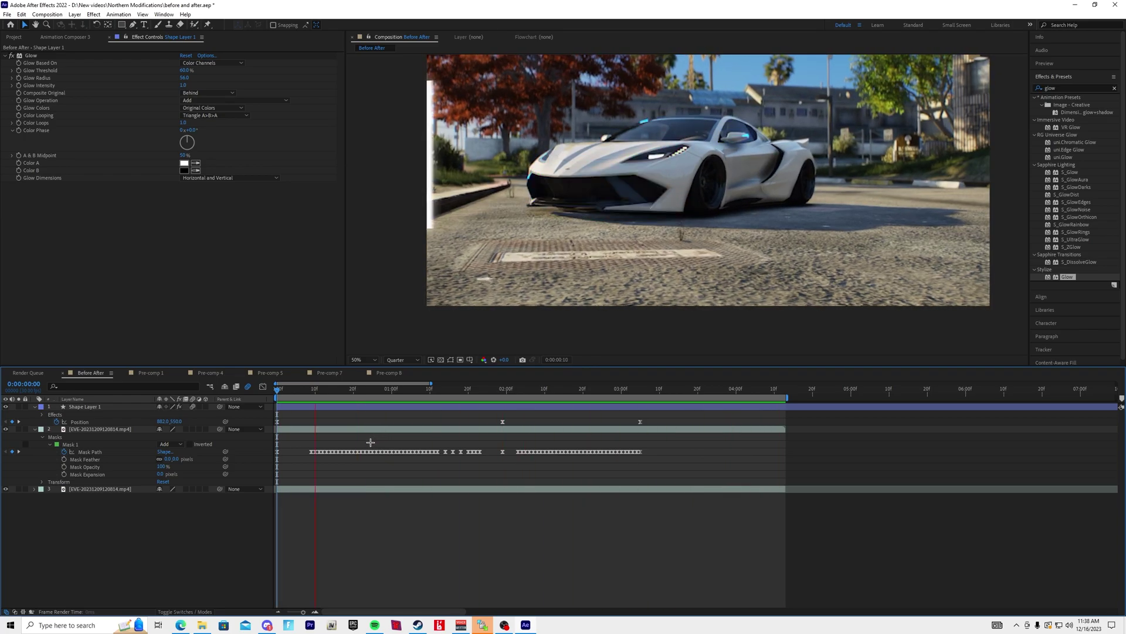
pyautogui.click(403, 388)
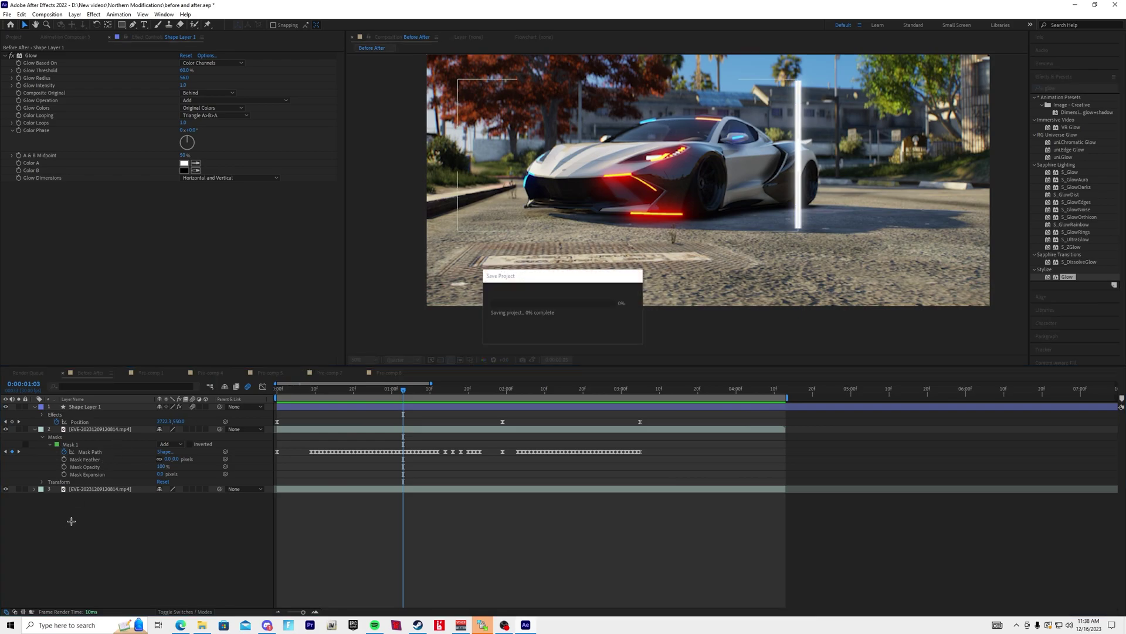
# Select all layers in the Before After composition and pre-compose them as "tutorial", moving all attributes.
pyautogui.hotkey('ctrl', 'a')
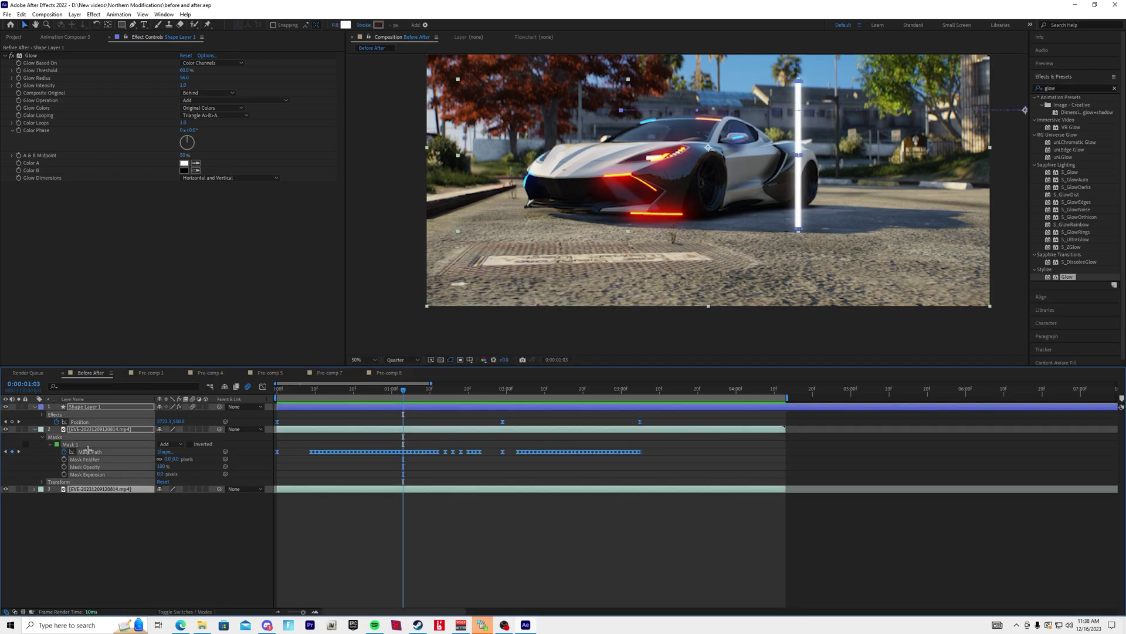
pyautogui.hotkey('ctrl', '`')
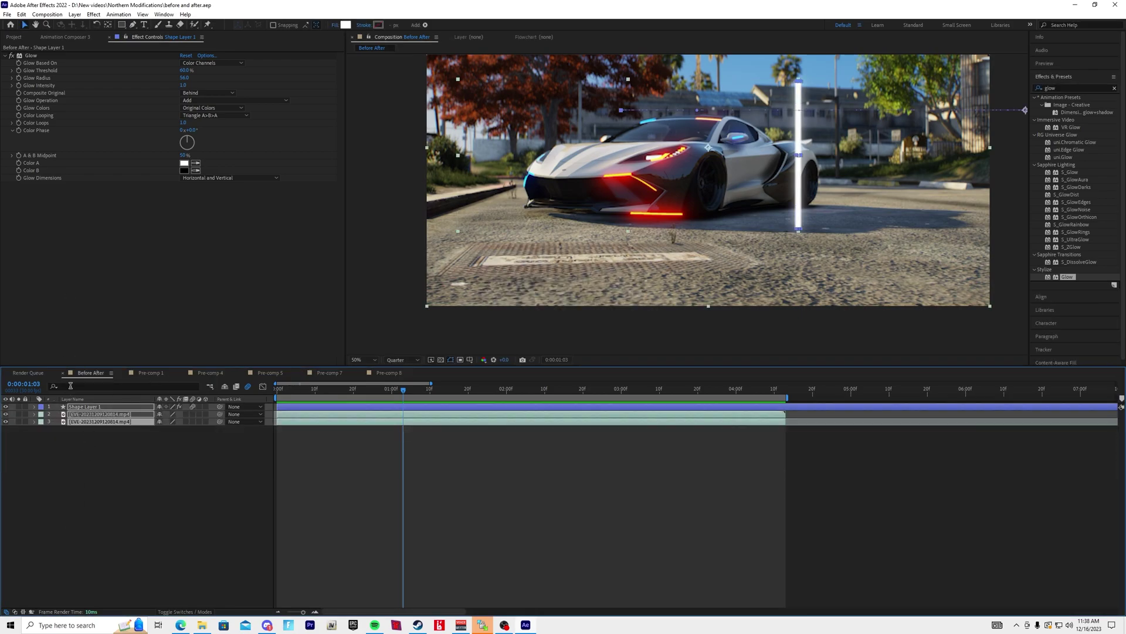
pyautogui.hotkey('ctrl', 'shift', 'c')
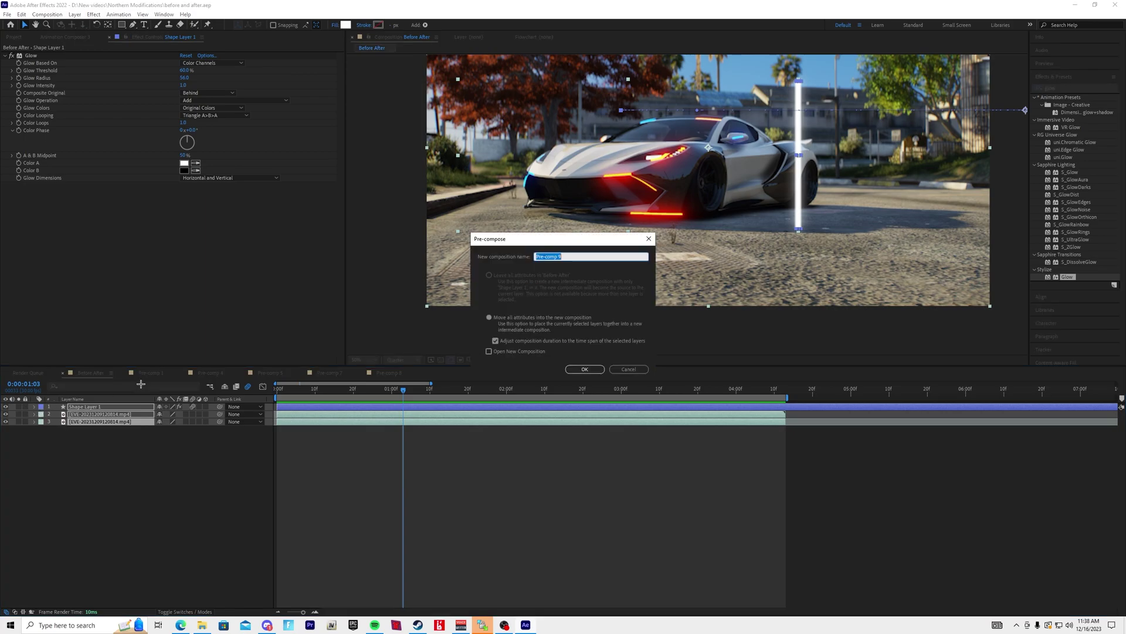
pyautogui.write('tutorial')
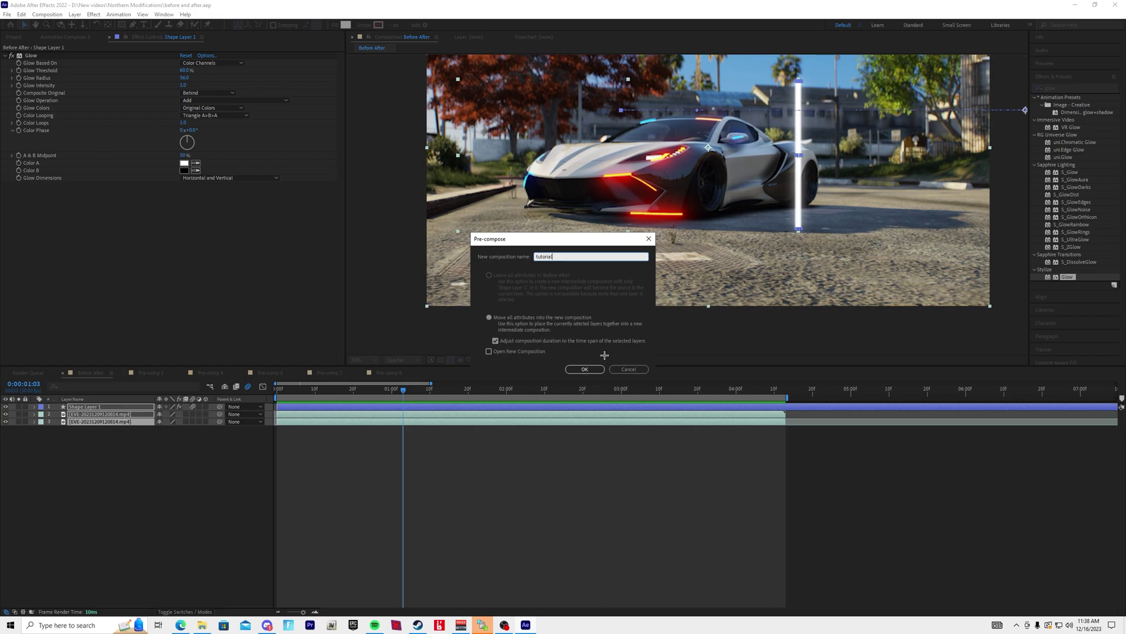
pyautogui.click(578, 369)
# Split the tutorial layer at 0:00:04:13 and delete the part after it.
pyautogui.moveTo(406, 388); pyautogui.dragTo(786, 390)
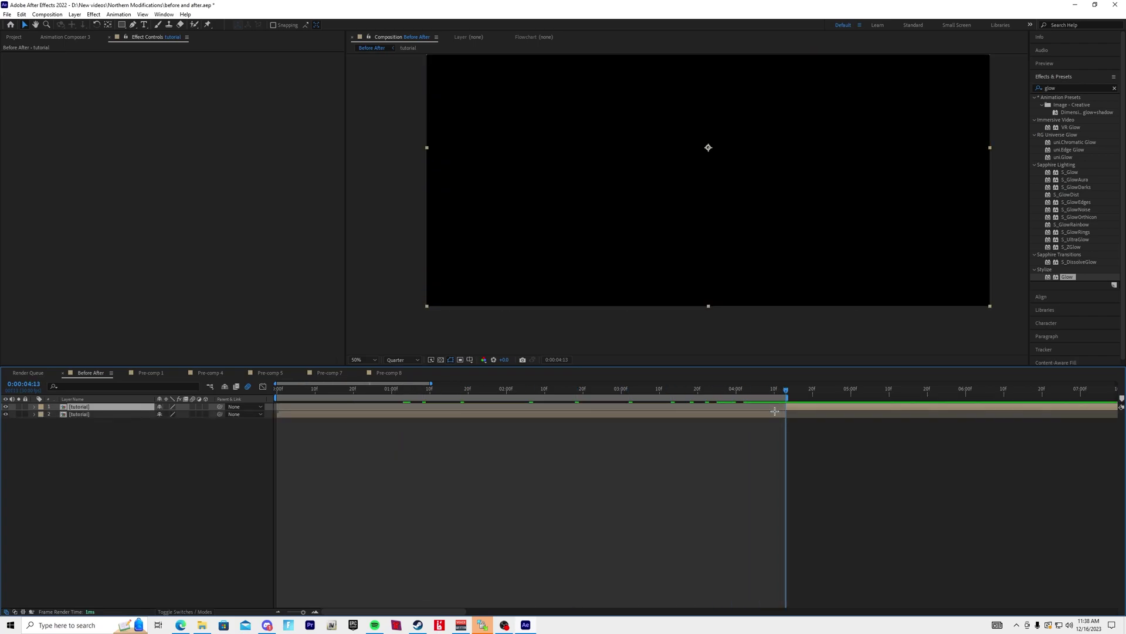
pyautogui.click(777, 412)
pyautogui.press('Home')
# Preview the whole pre-composed wipe from the start at 25% view size and save the project.
pyautogui.press('space')
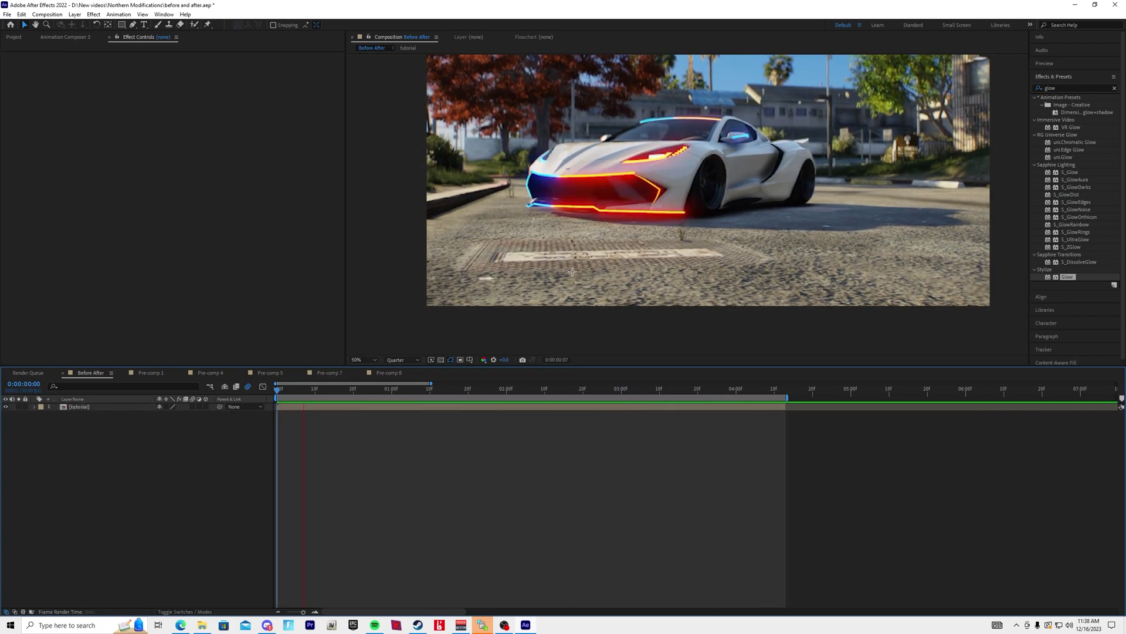
pyautogui.scroll(-1, 598, 261)
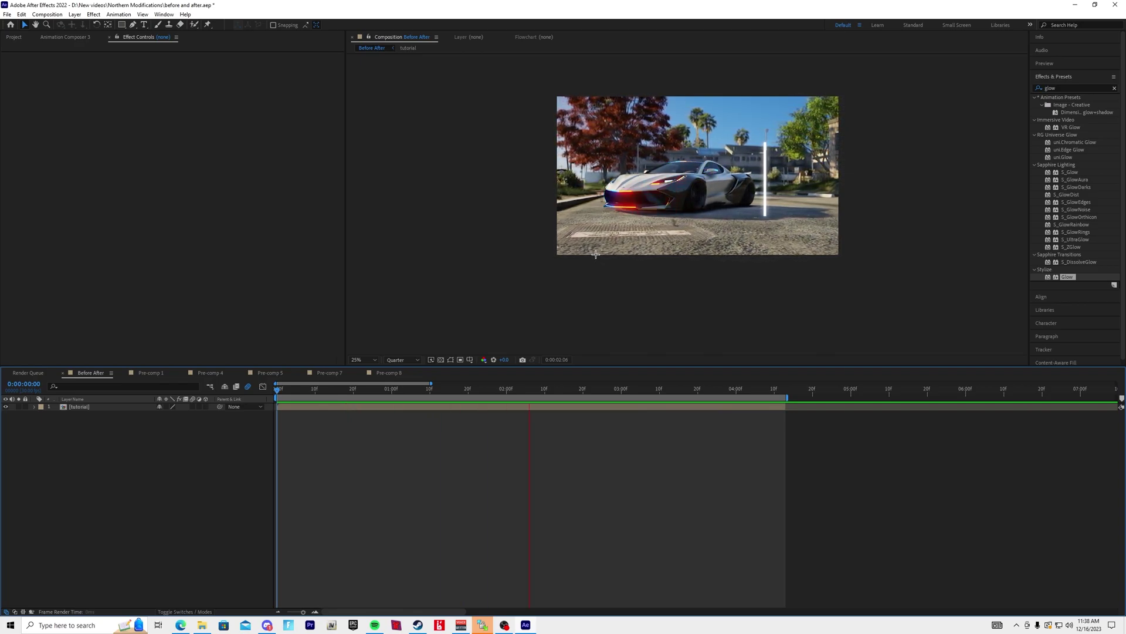
pyautogui.hotkey('ctrl', 's')
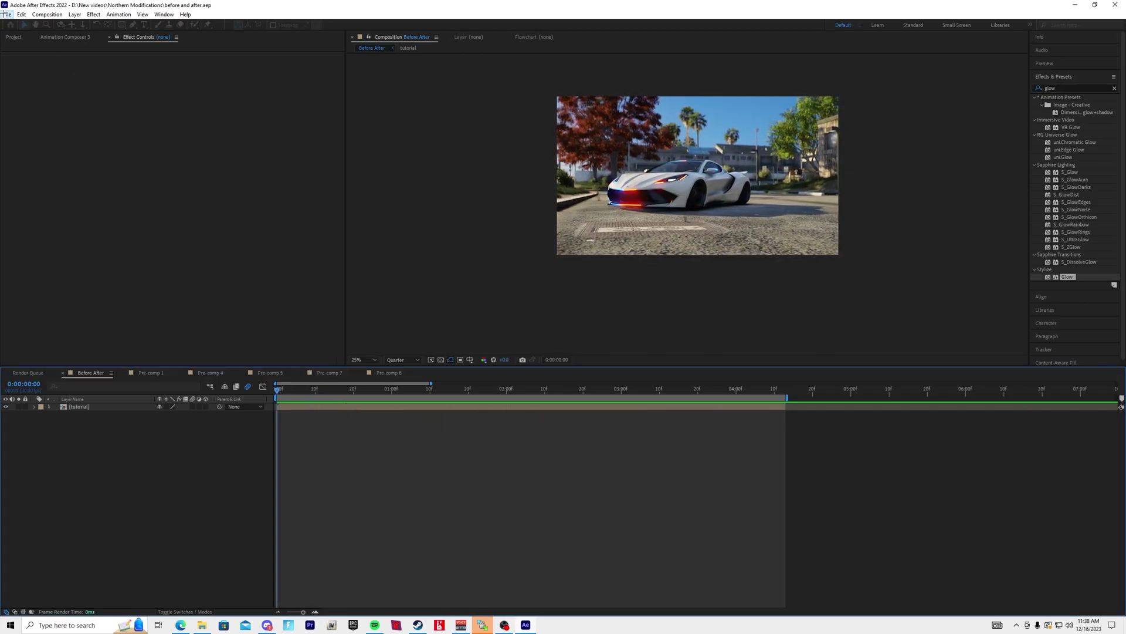
# Send the Before After composition to the Adobe Media Encoder queue.
pyautogui.click(7, 14)
pyautogui.moveTo(23, 147)
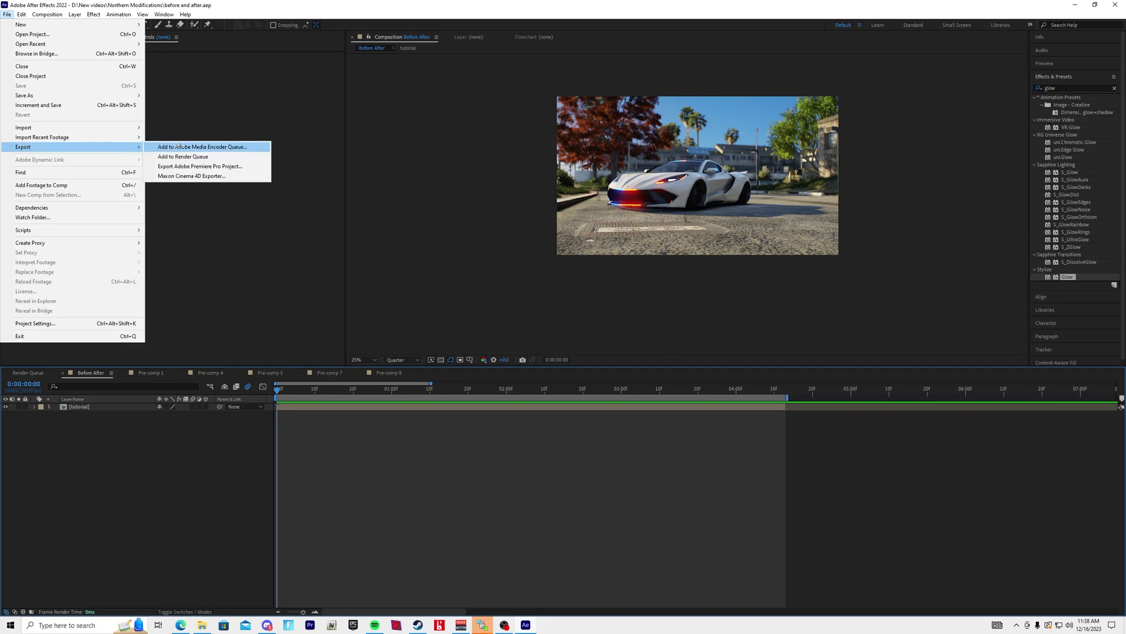
pyautogui.click(231, 146)
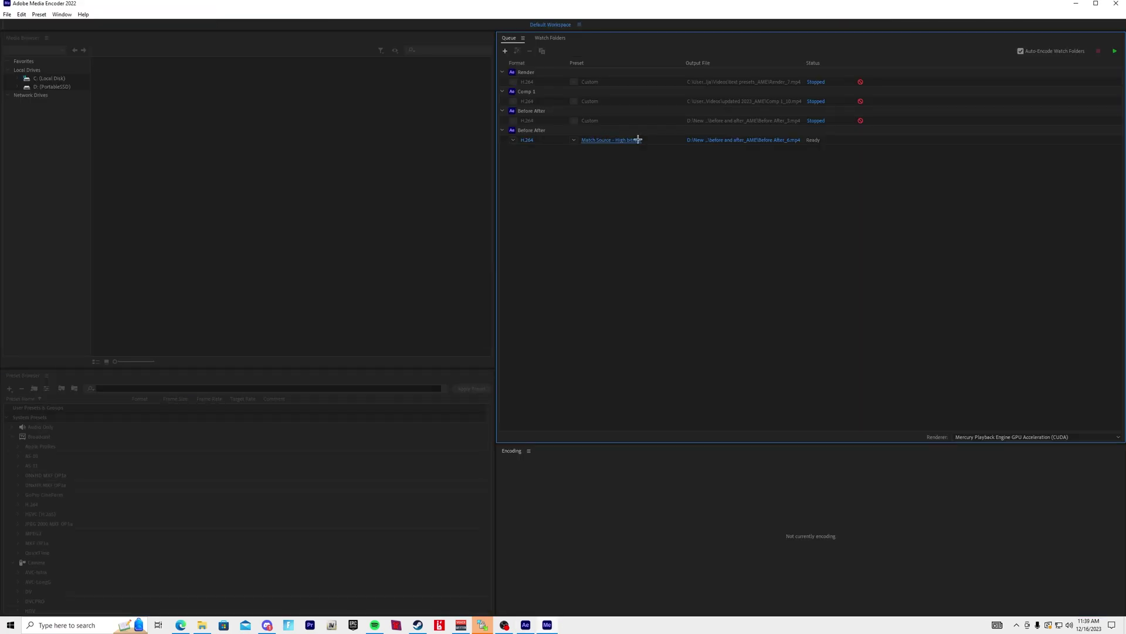
# Open the export settings of the newly queued Before After item and name the output file "tutorial".
pyautogui.click(639, 139)
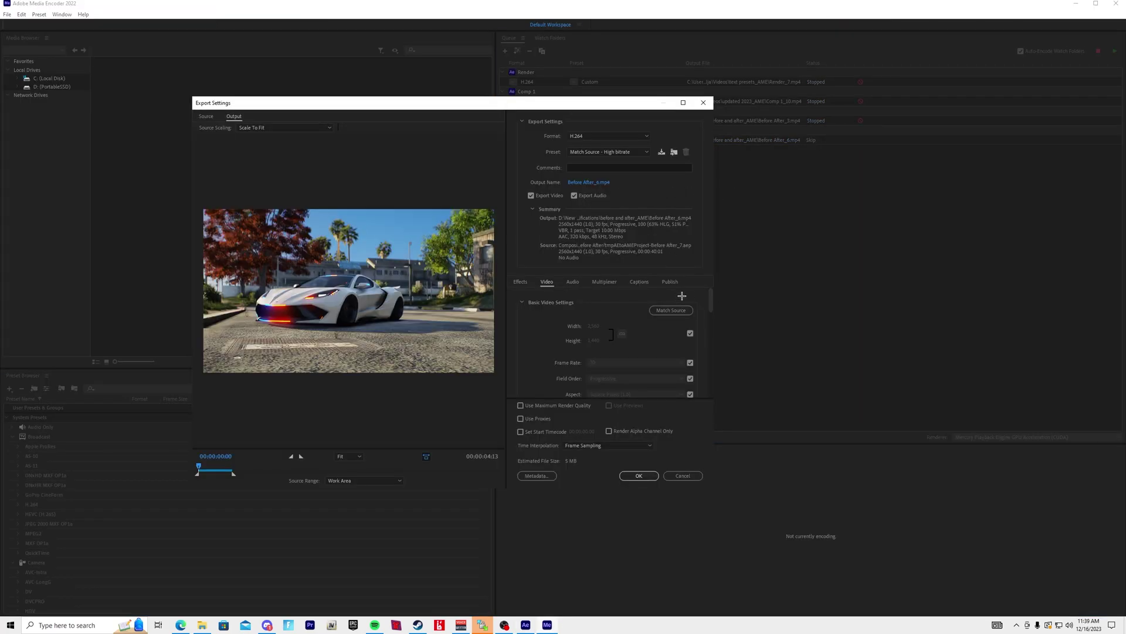
pyautogui.scroll(-1, 710, 302)
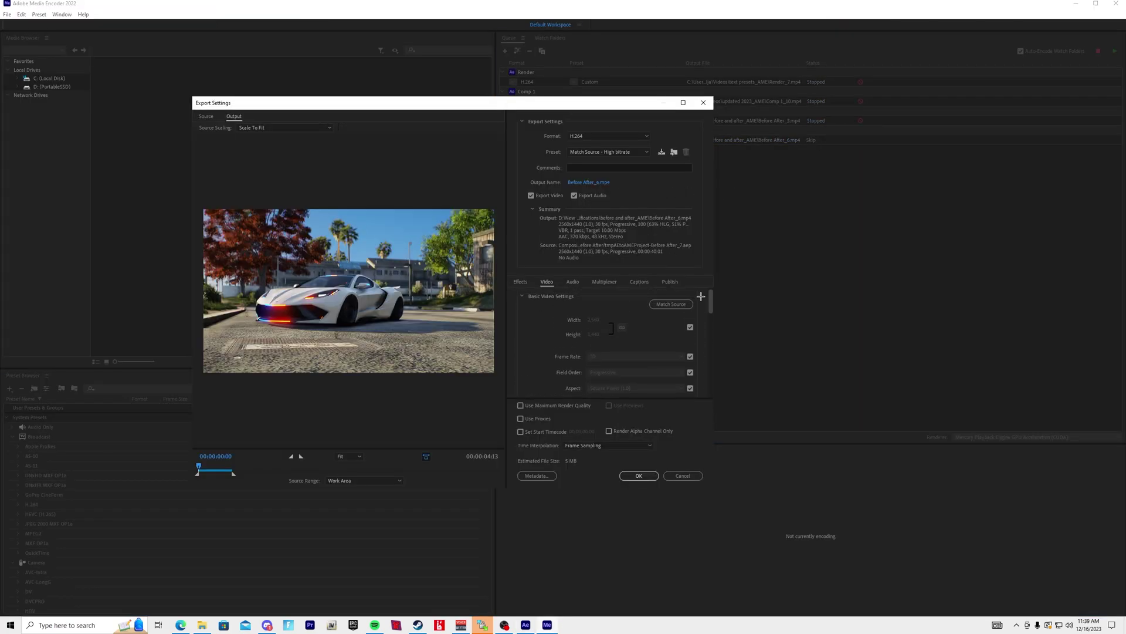
pyautogui.click(588, 182)
pyautogui.write('tutorial')
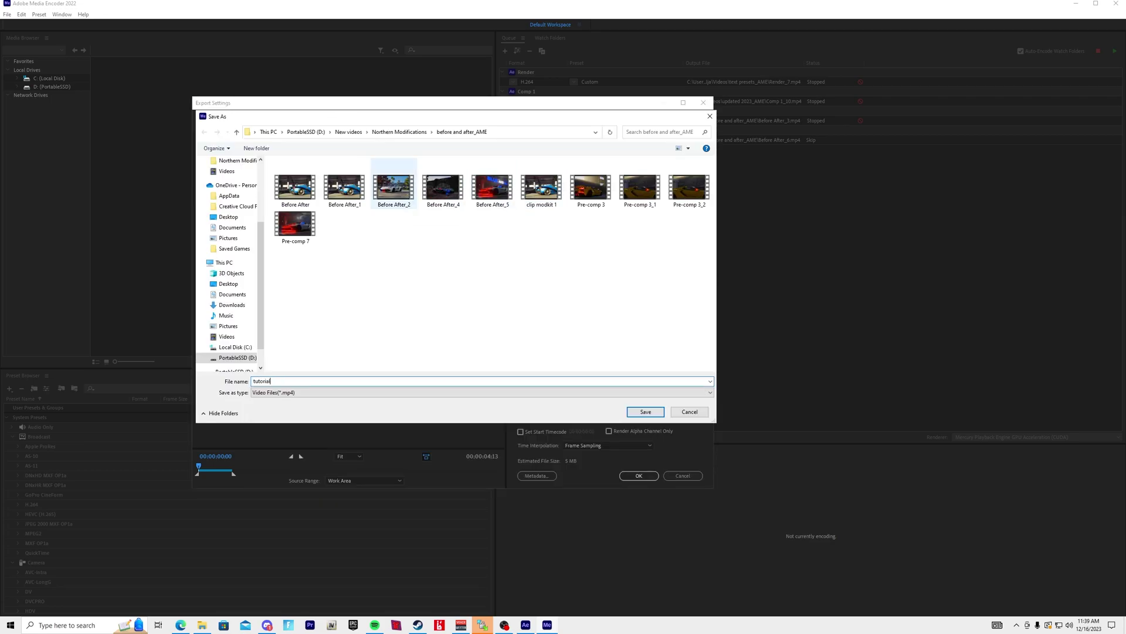
pyautogui.press('Return')
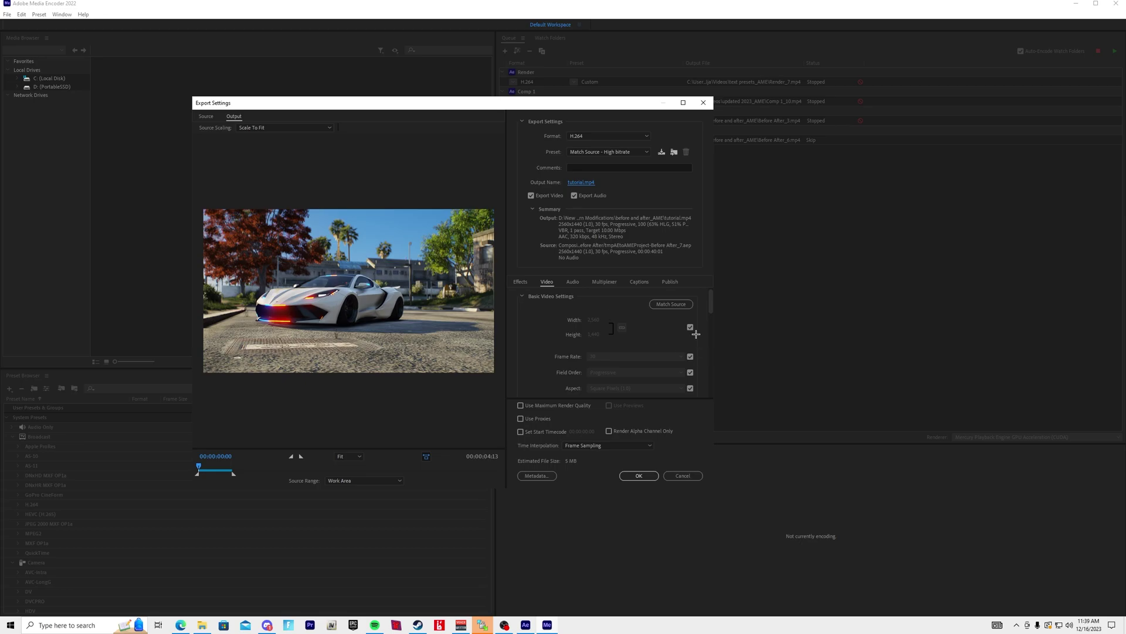
# Enable Render at Maximum Depth and Use Maximum Render Quality for the video export.
pyautogui.moveTo(709, 300); pyautogui.dragTo(689, 321)
pyautogui.click(524, 306)
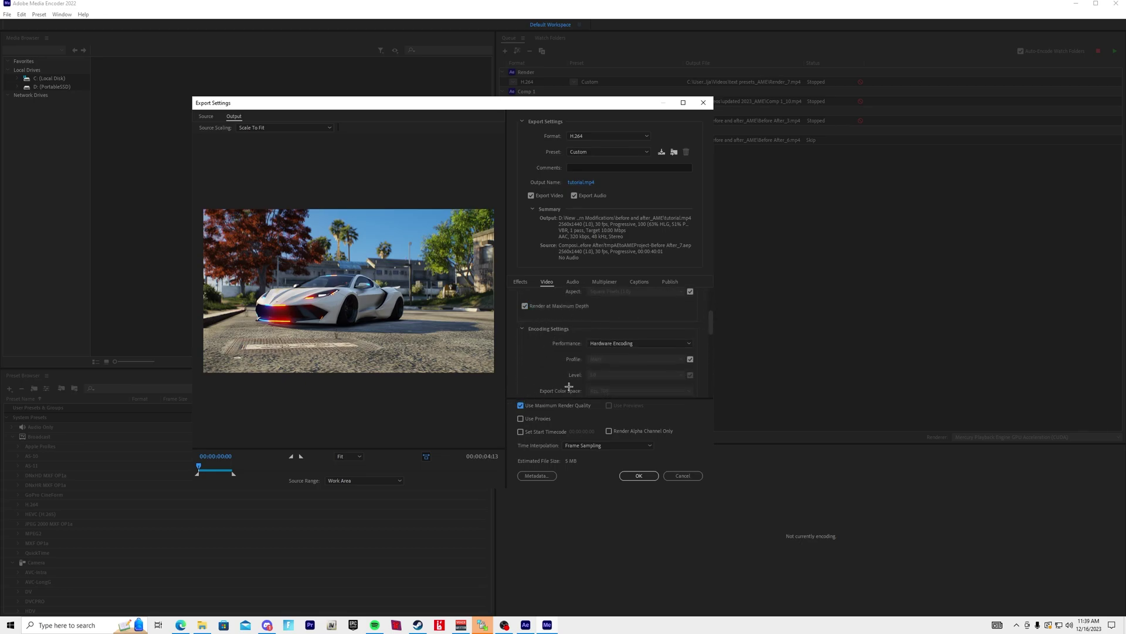
# Set the target bitrate to 50 Mbps and the bitrate encoding to CBR.
pyautogui.scroll(-5, 704, 330)
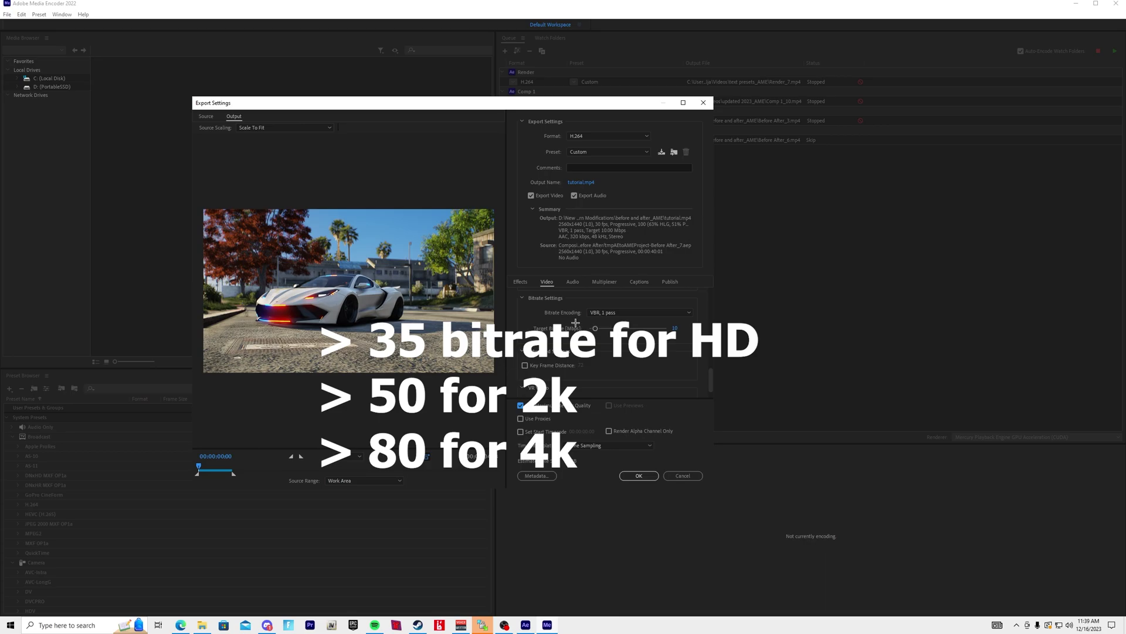
pyautogui.click(676, 328)
pyautogui.write('50')
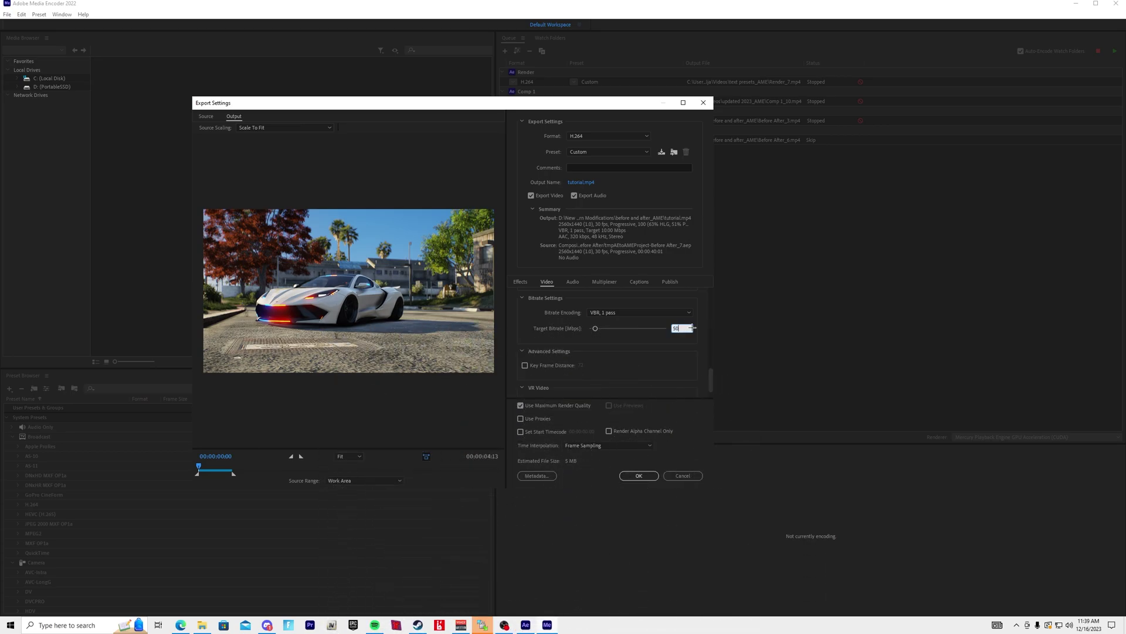
pyautogui.press('Return')
pyautogui.click(597, 311)
pyautogui.click(605, 322)
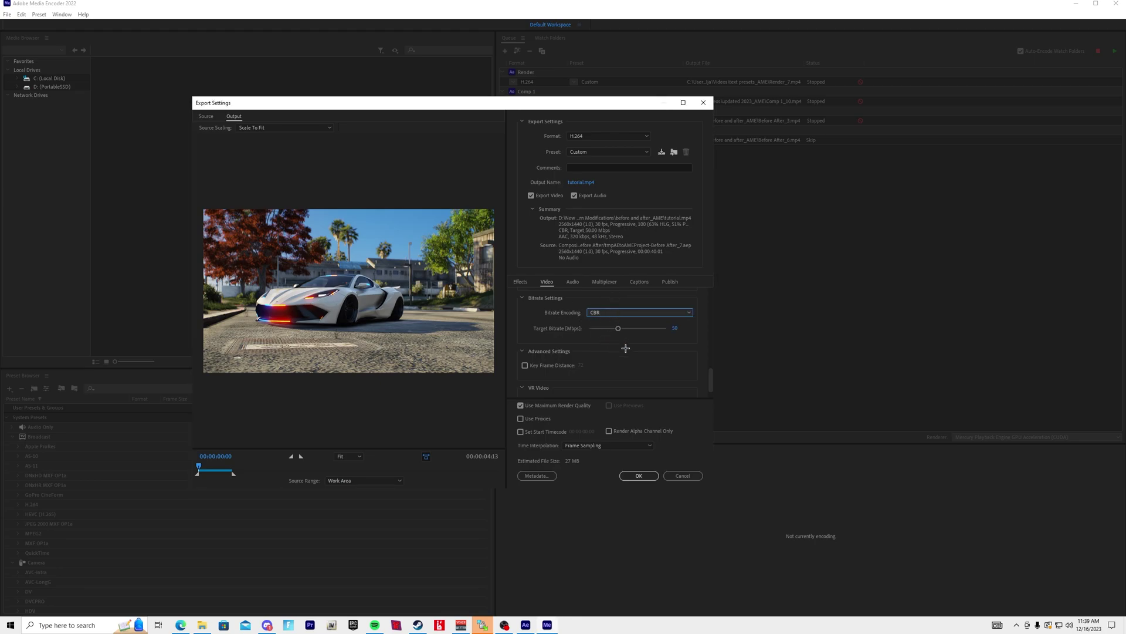
# Accept the export settings and start the encoding queue.
pyautogui.click(638, 475)
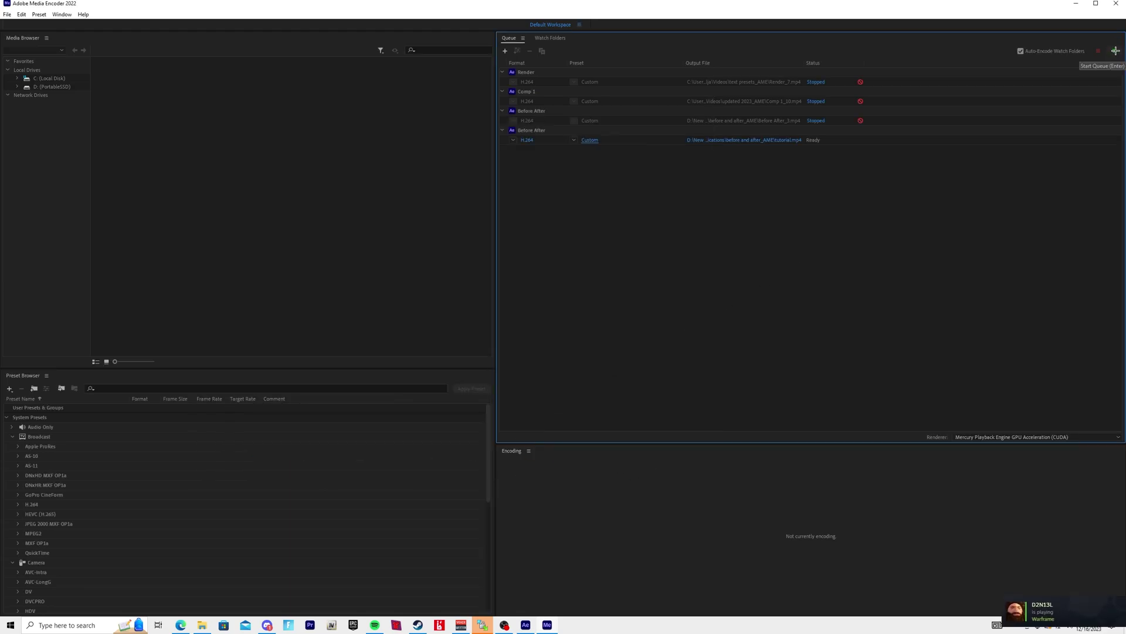
pyautogui.click(1114, 51)
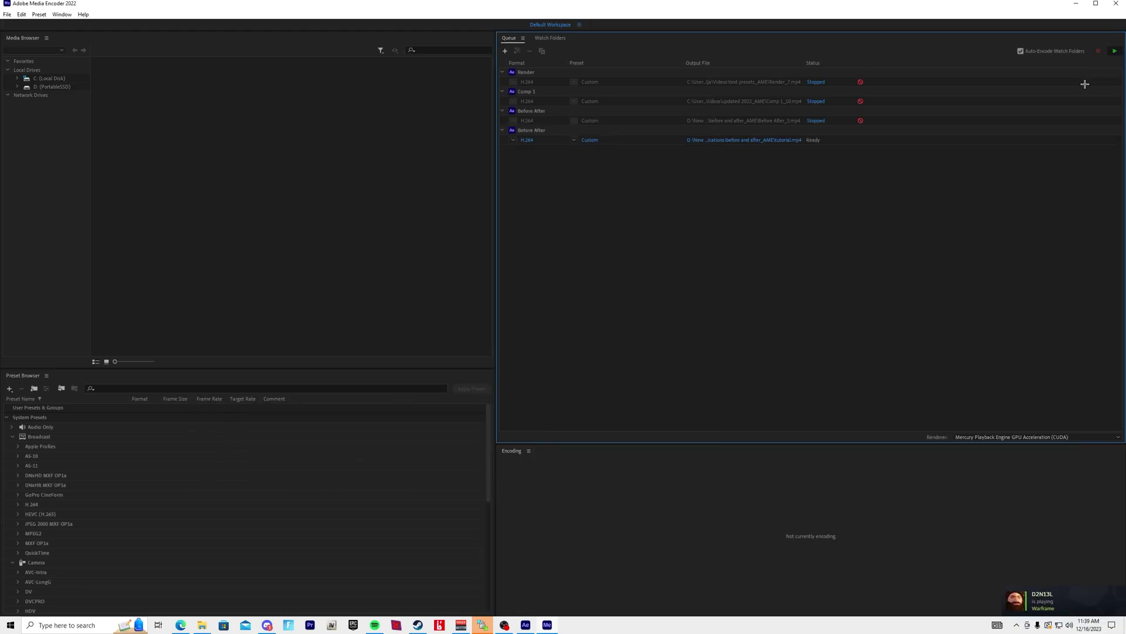